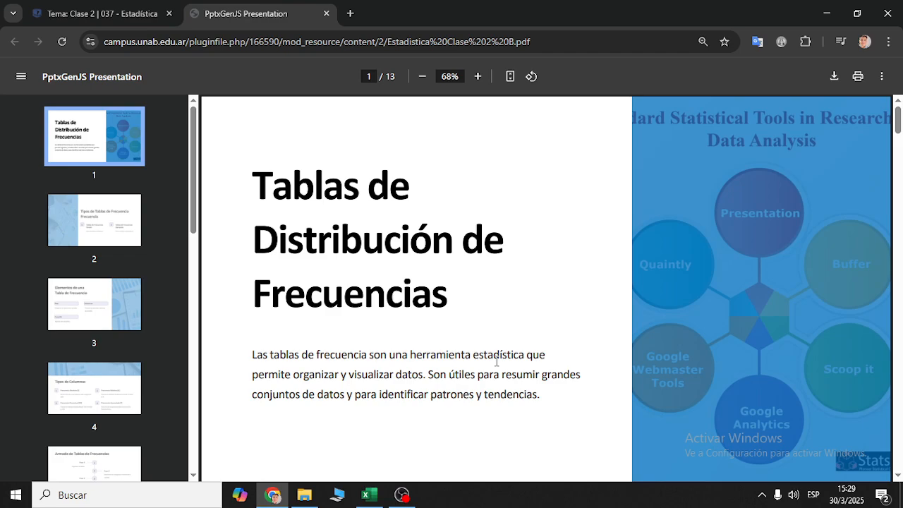
- Review slide 2 of the PDF on simple and grouped frequency tables and the variable type each one suits
click(124, 247)
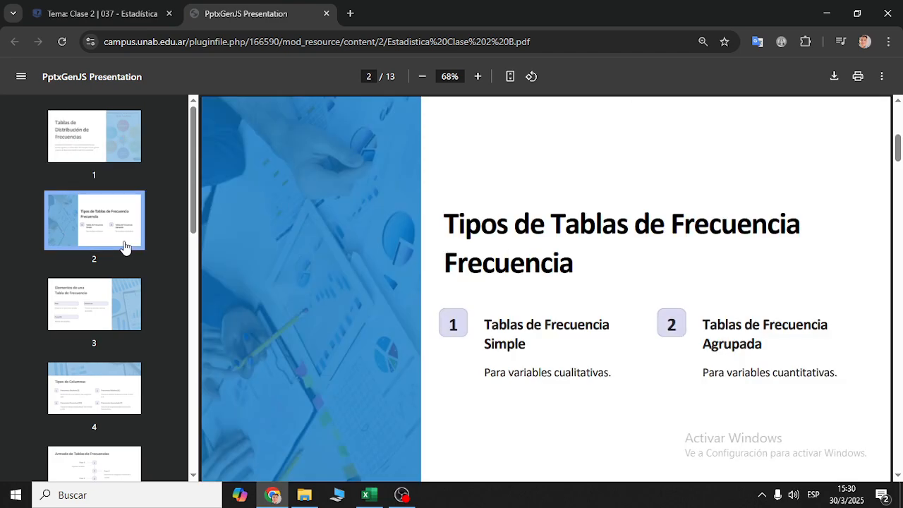
drag(487, 326, 538, 352)
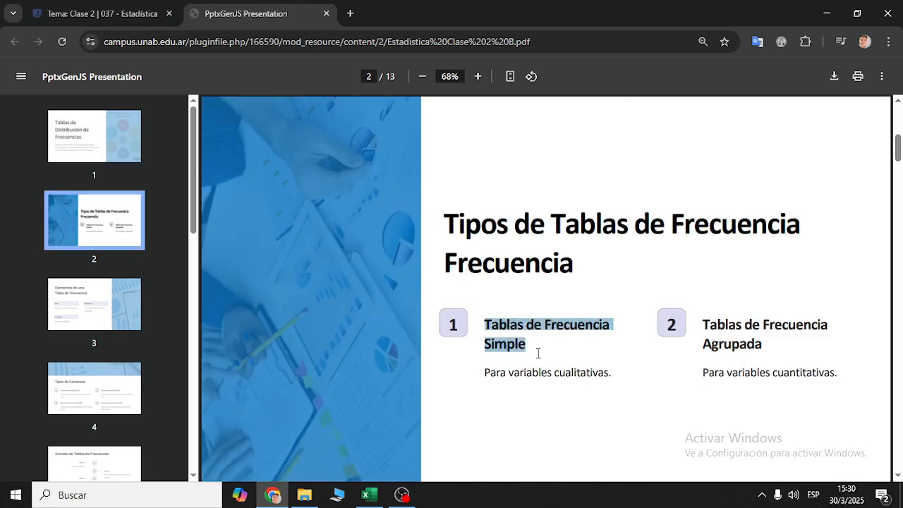
drag(494, 375, 585, 375)
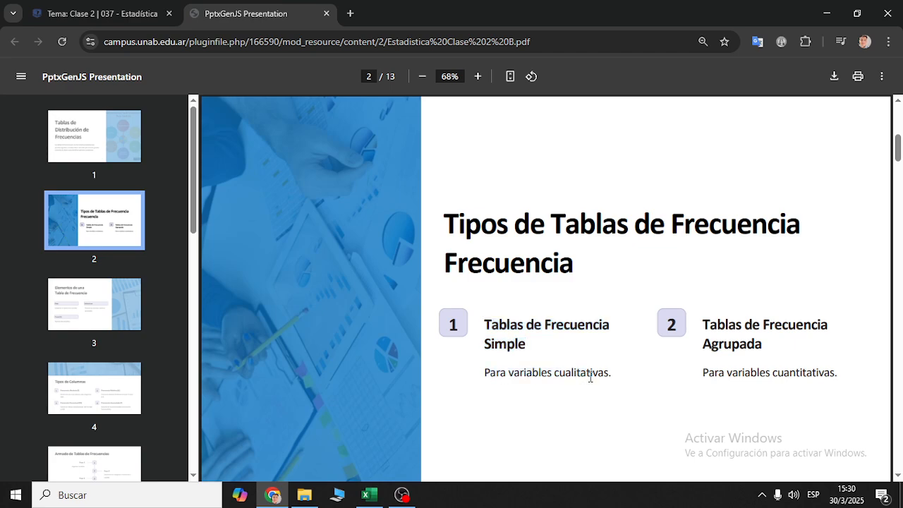
double_click(582, 373)
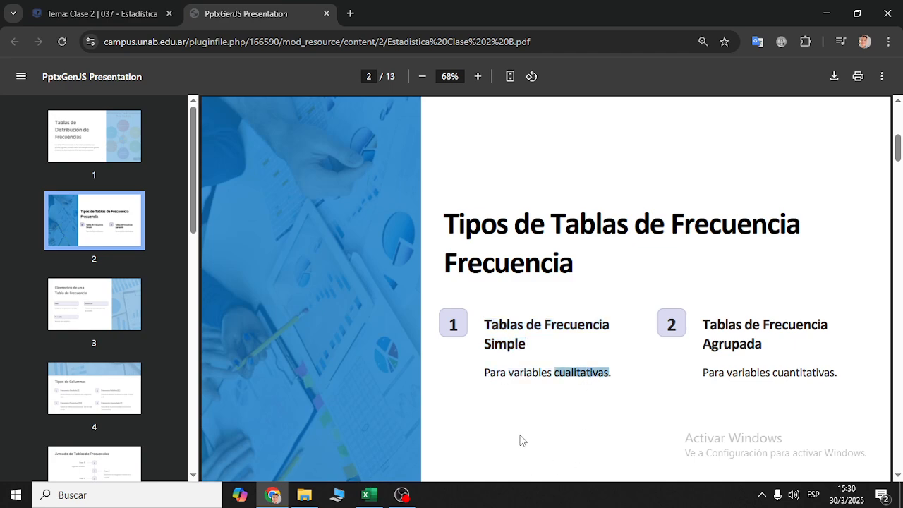
drag(708, 326, 768, 346)
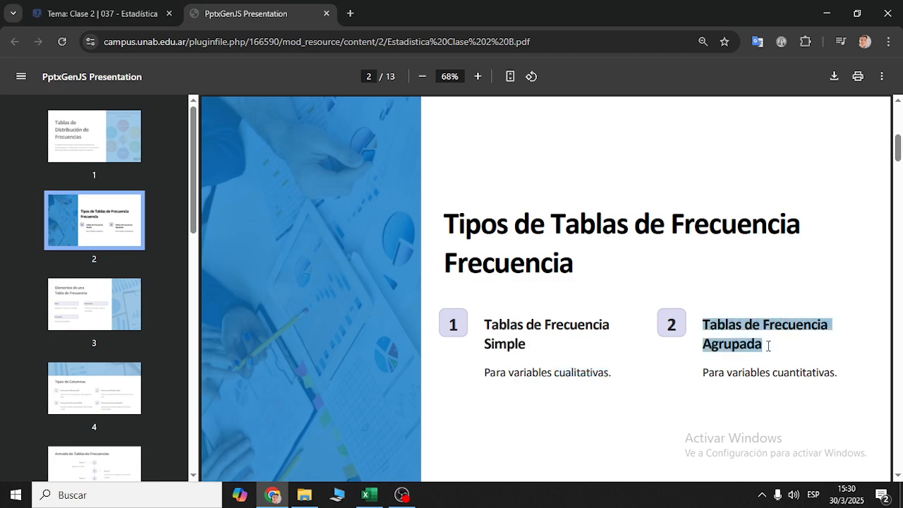
double_click(786, 372)
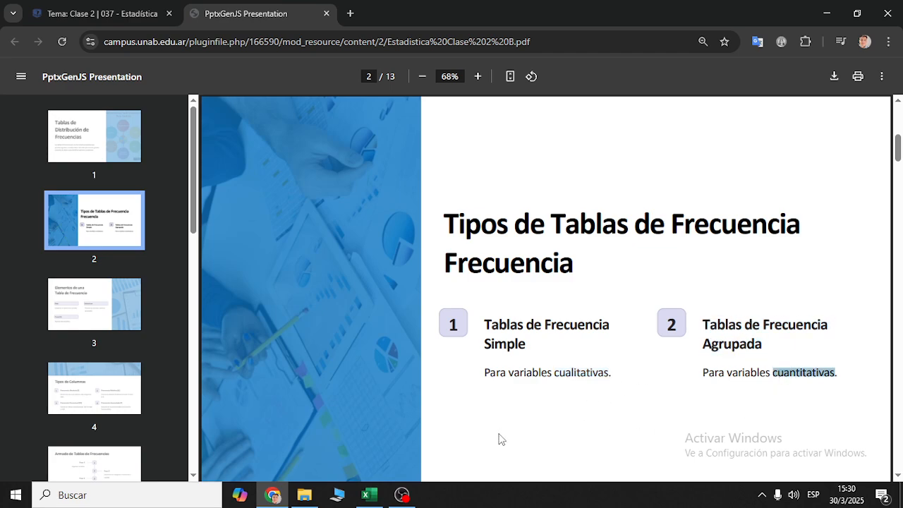
- Read slide 3 of the PDF about the elements of a frequency table: rows, columns and total
click(105, 323)
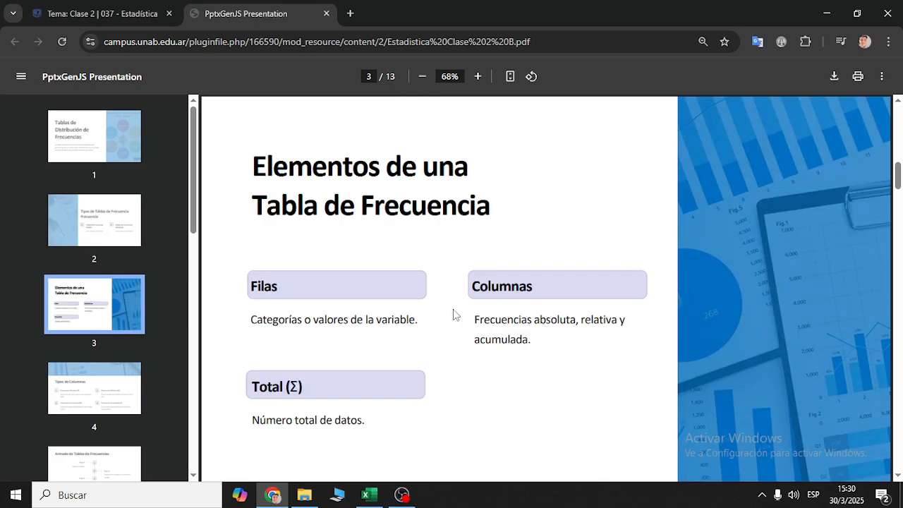
drag(275, 166, 388, 260)
click(377, 302)
- Switch to the Excel workbook and examine the frequency table's category rows and its columns from f to F%
key(alt+Tab)
key(Tab)
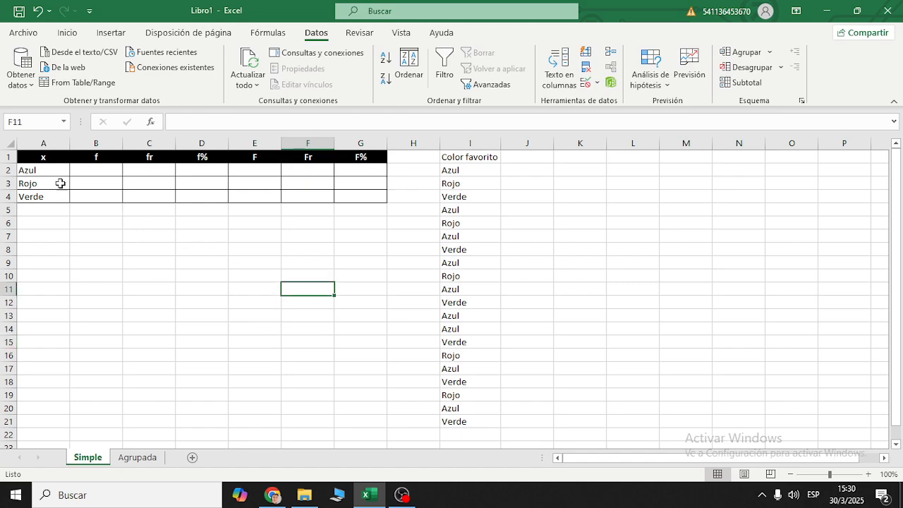
drag(50, 170, 359, 170)
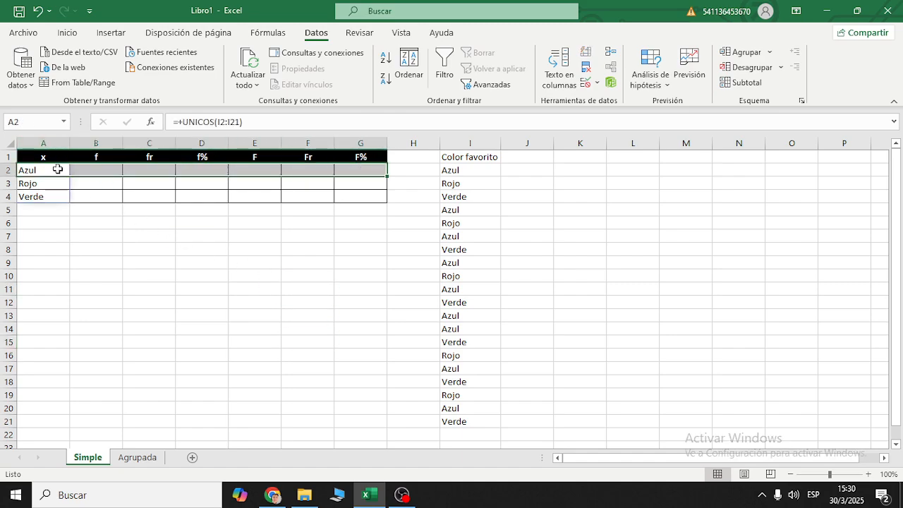
drag(53, 183, 360, 183)
click(98, 144)
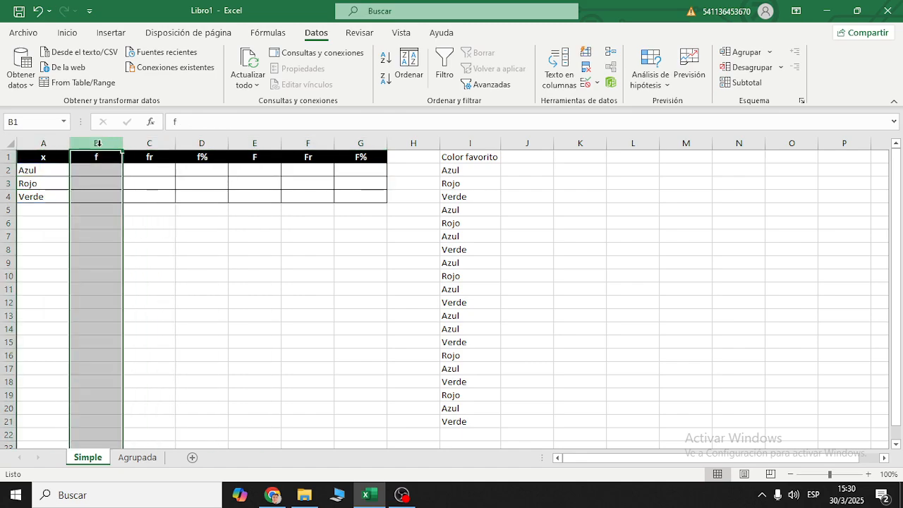
click(149, 143)
click(202, 144)
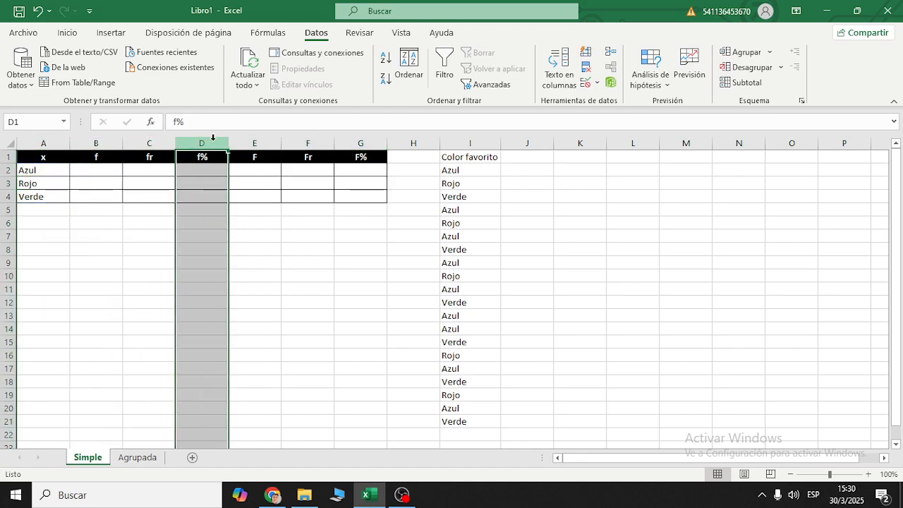
click(271, 141)
click(307, 142)
click(361, 141)
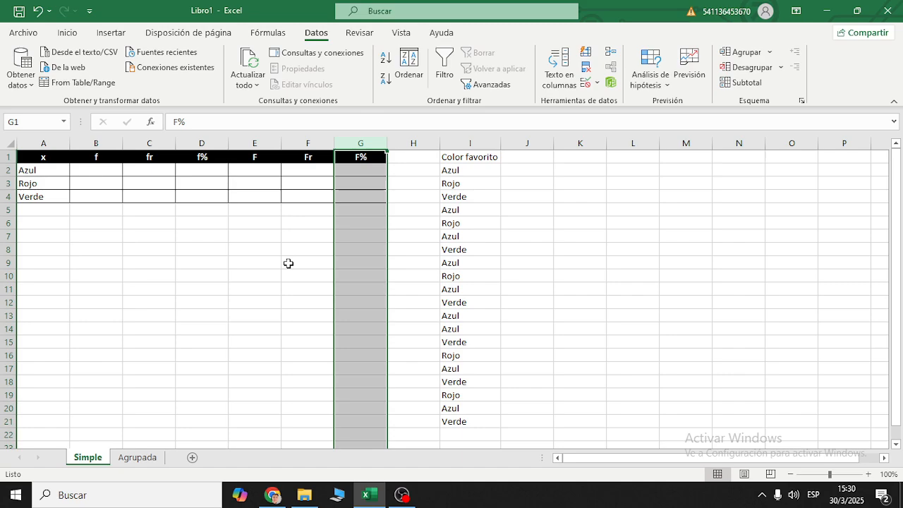
- Add the label Total in cell A5, below the table's last category
click(48, 210)
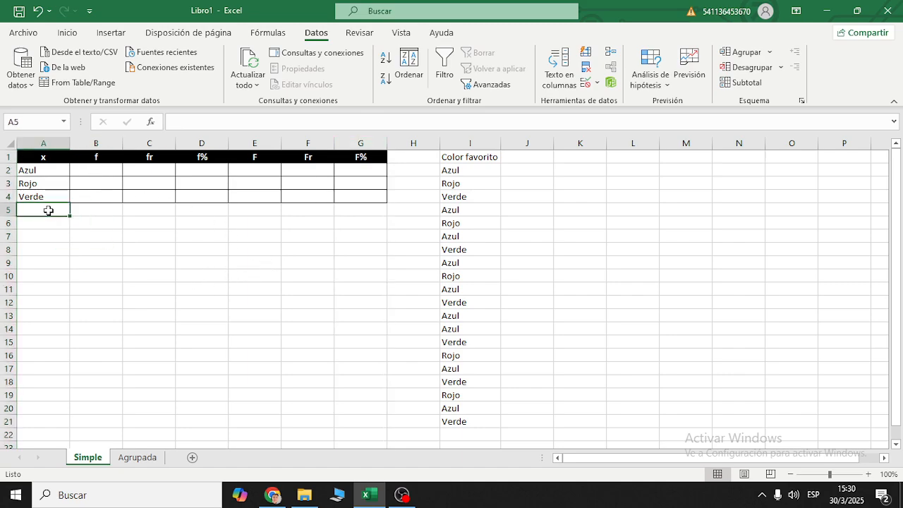
text(Total)
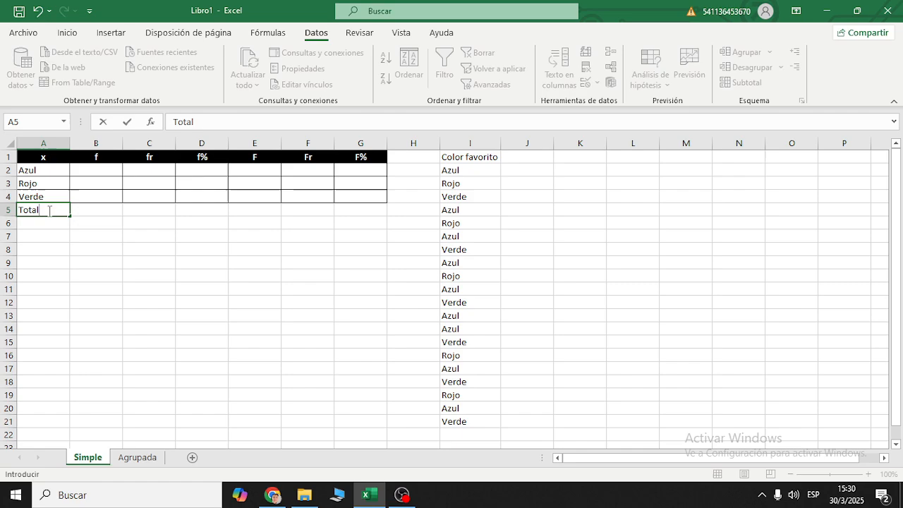
click(50, 210)
click(109, 231)
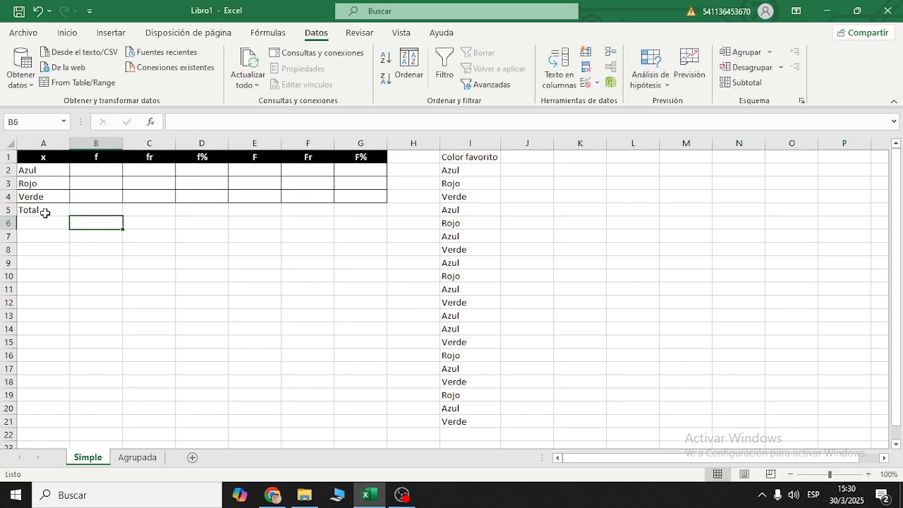
- Go over the cells of the Total row in row 5, from the label through the Fr column
drag(44, 209, 346, 210)
click(41, 210)
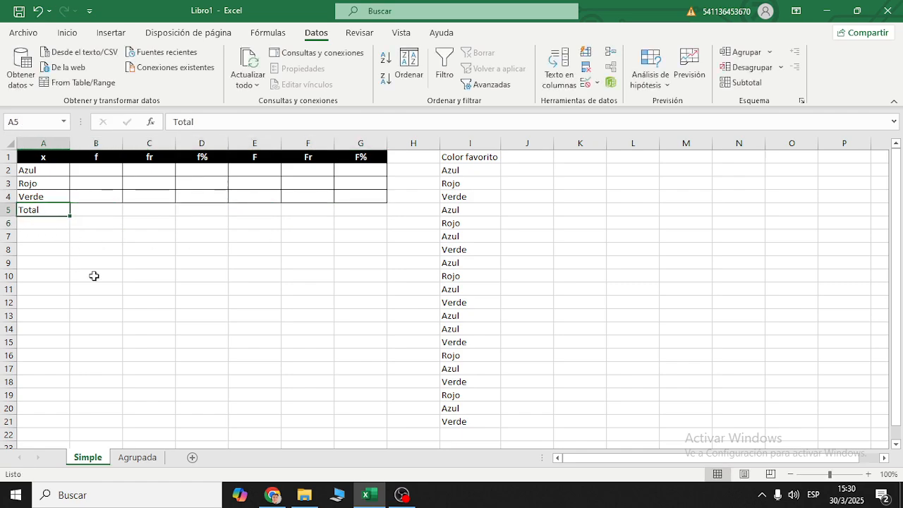
click(96, 210)
click(159, 207)
click(203, 207)
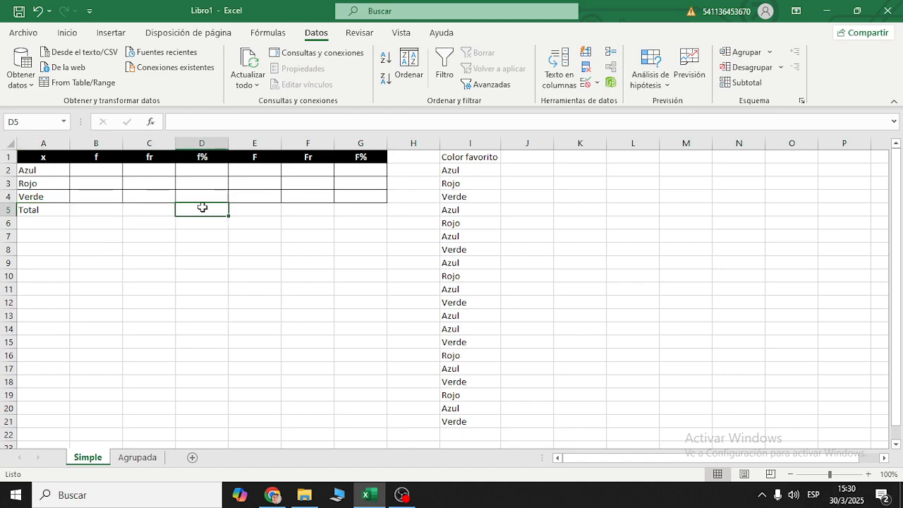
click(258, 210)
click(317, 207)
- Switch to the PDF in Chrome and review slide 4 on the types of frequency columns
key(alt+Tab)
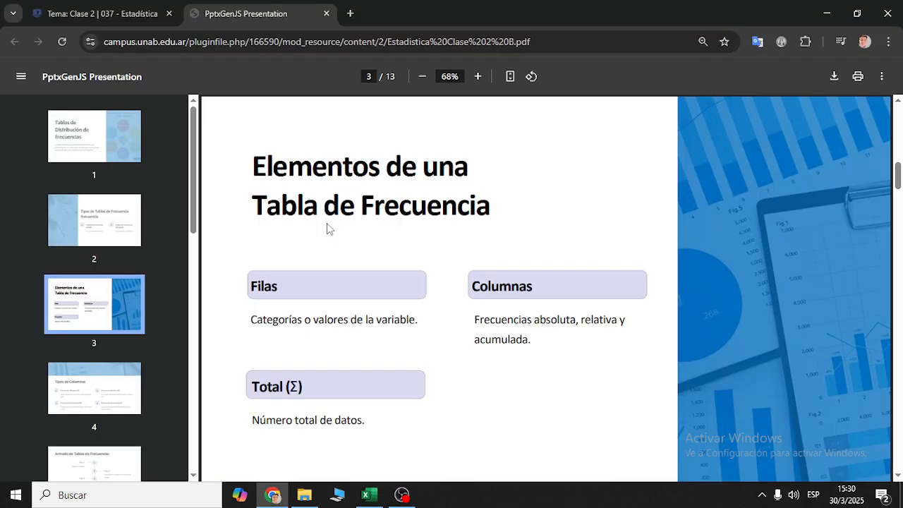
click(116, 397)
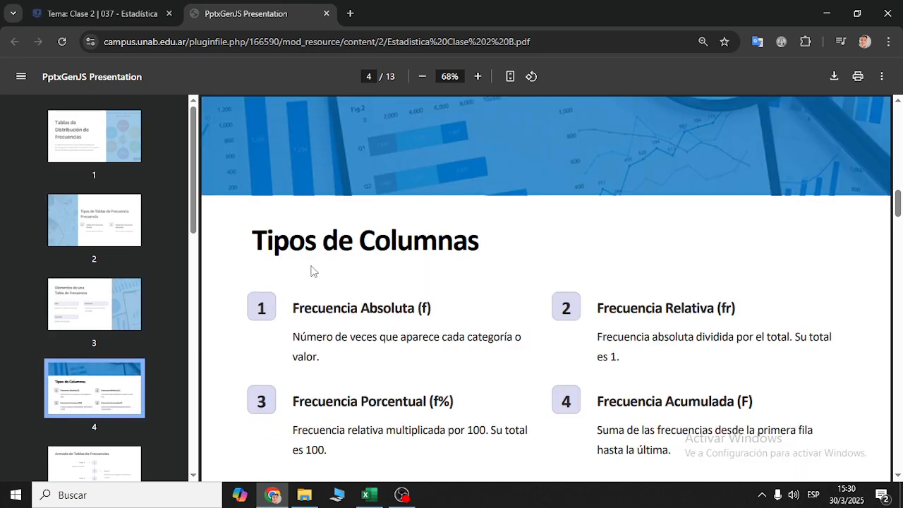
scroll(464, 296, down, 1)
drag(269, 176, 830, 349)
- Return to the Excel workbook and examine the frequency table's column headers in A1:G1
key(alt+Tab)
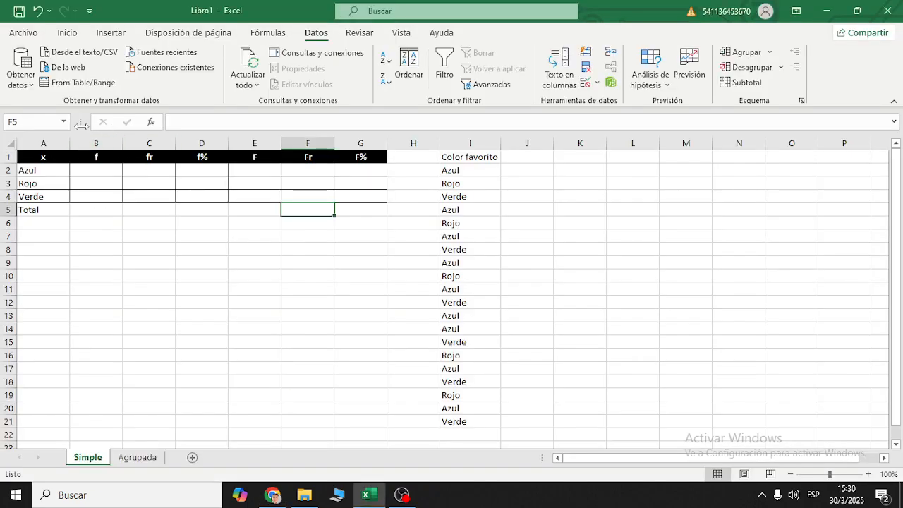
click(96, 155)
drag(66, 155, 383, 159)
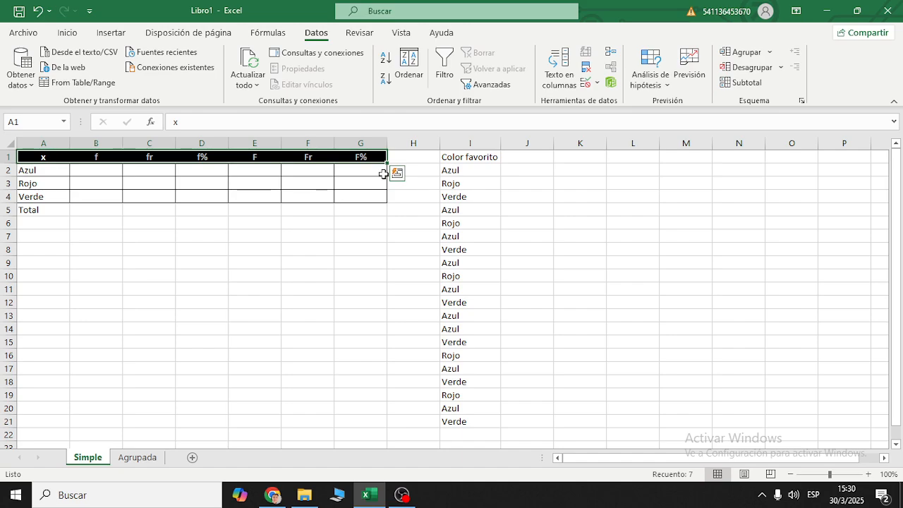
- Switch to the PDF in Chrome and read the steps for building frequency tables on slide 5
key(alt+Tab)
scroll(459, 289, down, 3)
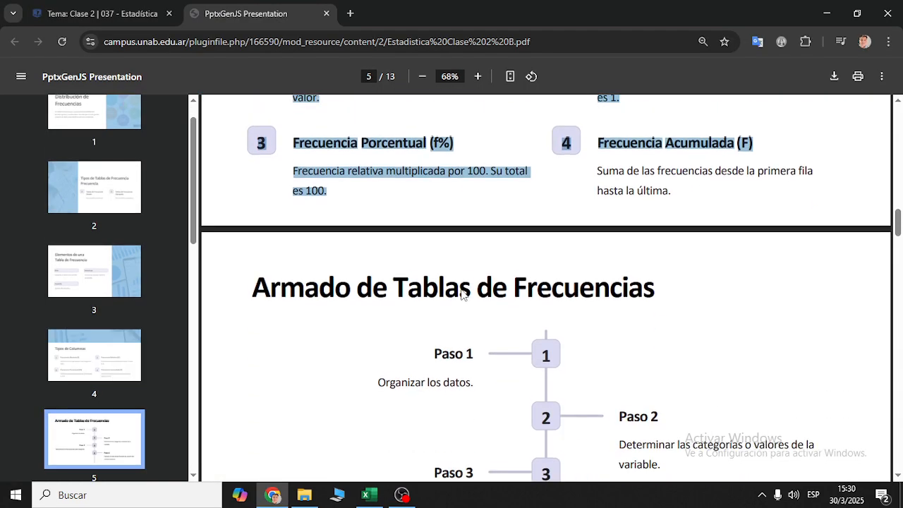
scroll(462, 294, down, 2)
drag(253, 151, 733, 452)
click(485, 243)
drag(444, 218, 478, 250)
- Switch back to Excel and inspect the Color favorito data in I2:I21
key(alt+Tab)
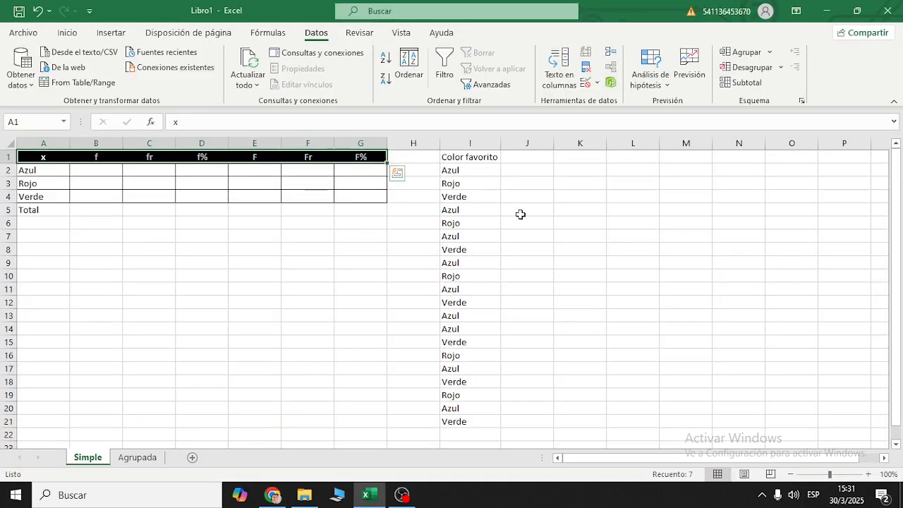
click(445, 209)
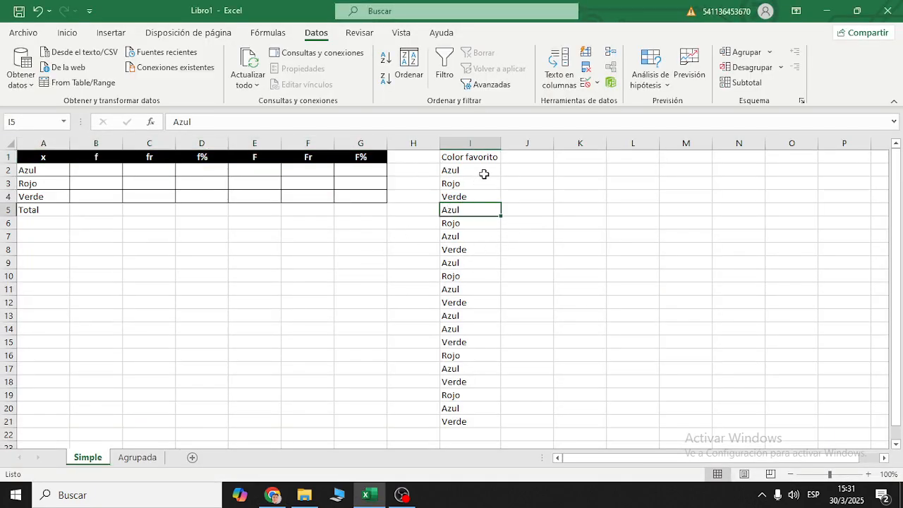
drag(484, 175, 484, 407)
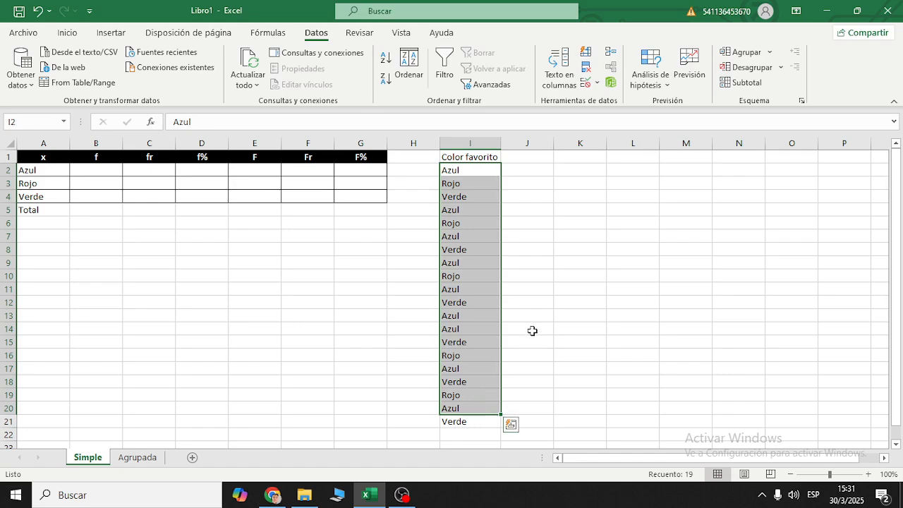
click(521, 247)
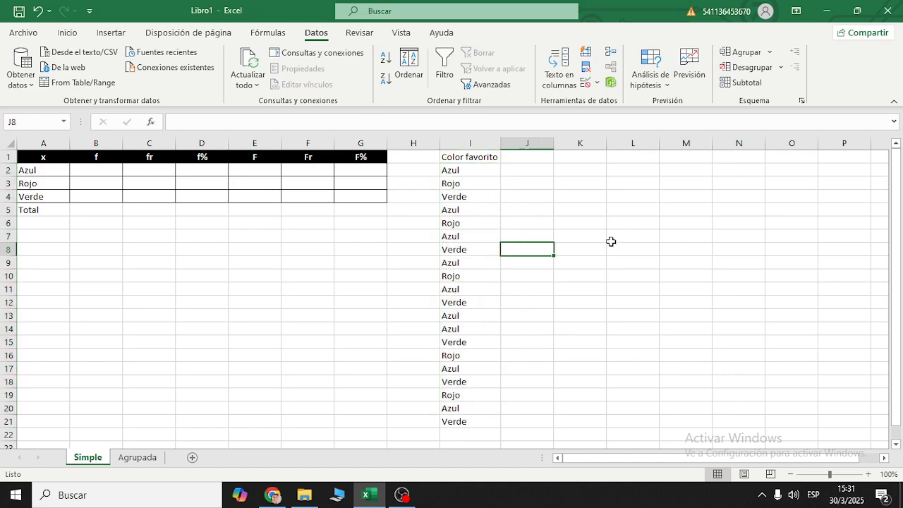
drag(478, 173, 461, 417)
- Enter the label N in cell K1 for the total number of data
click(581, 156)
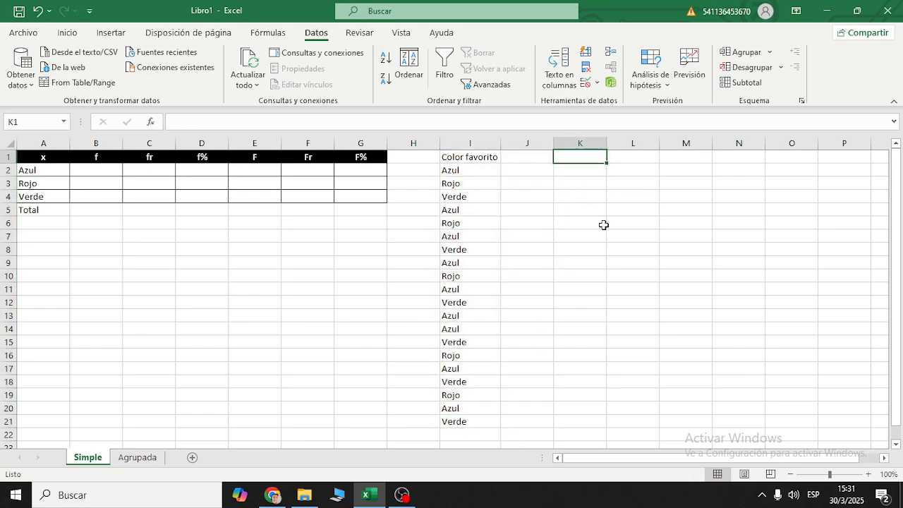
text(N)
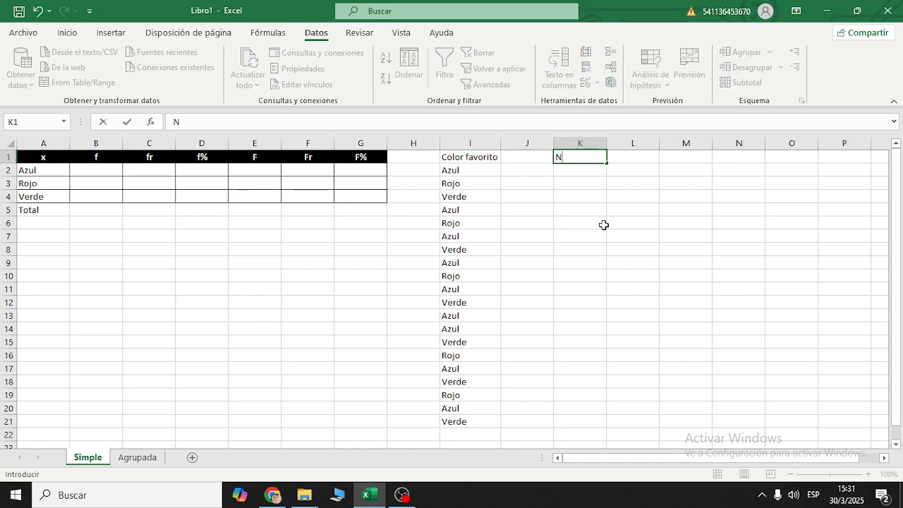
key(Tab)
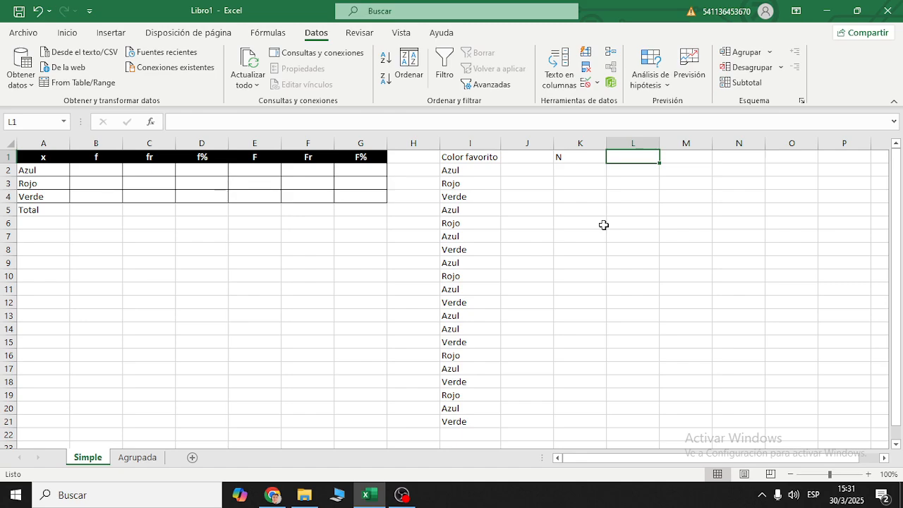
- Count the favourite-colour entries in cell L1 with the formula +CONTARA(I2:I21)
text(+)
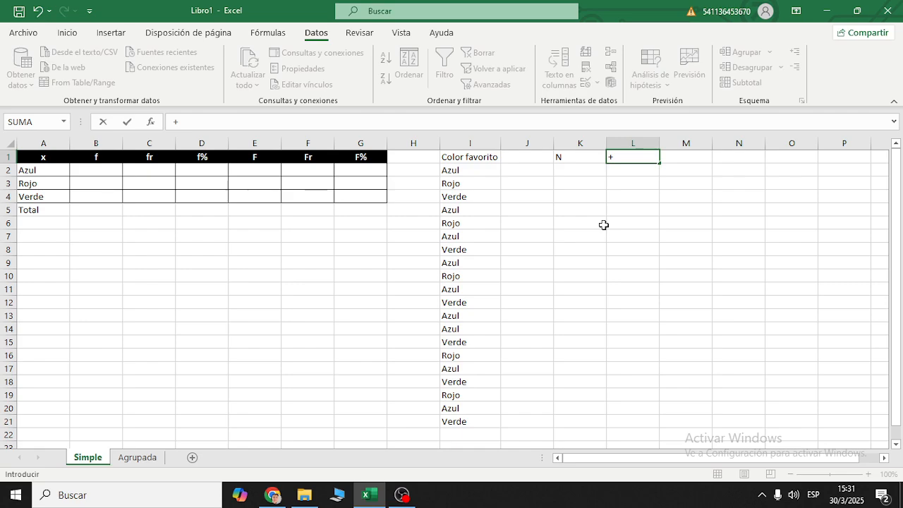
text(contar)
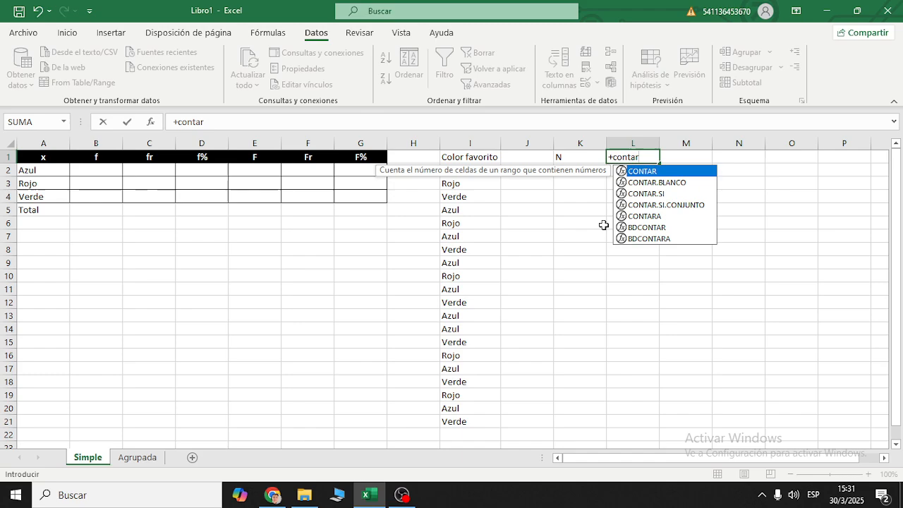
text(a)
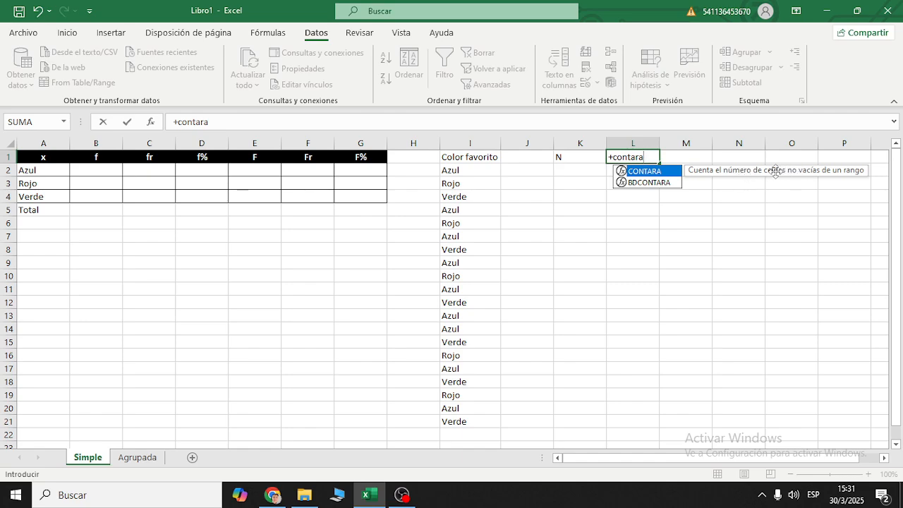
double_click(645, 172)
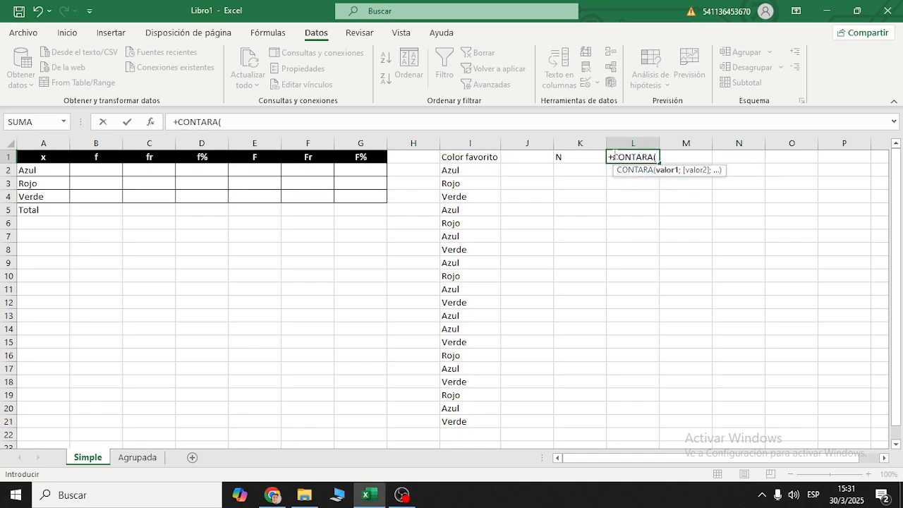
drag(484, 172, 469, 421)
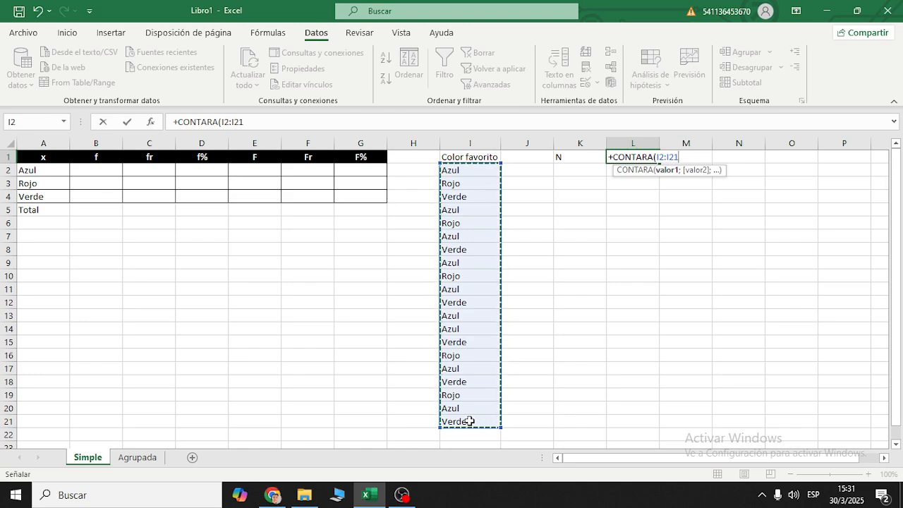
text())
key(Return)
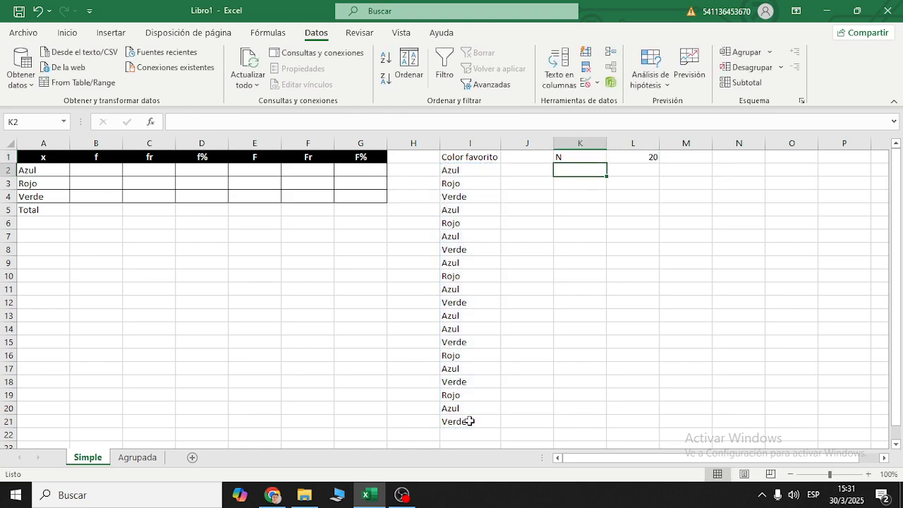
- Check the count formula in L1 against the data in I2:I21, and autofit the widths of columns K and L
key(Up)
key(Right)
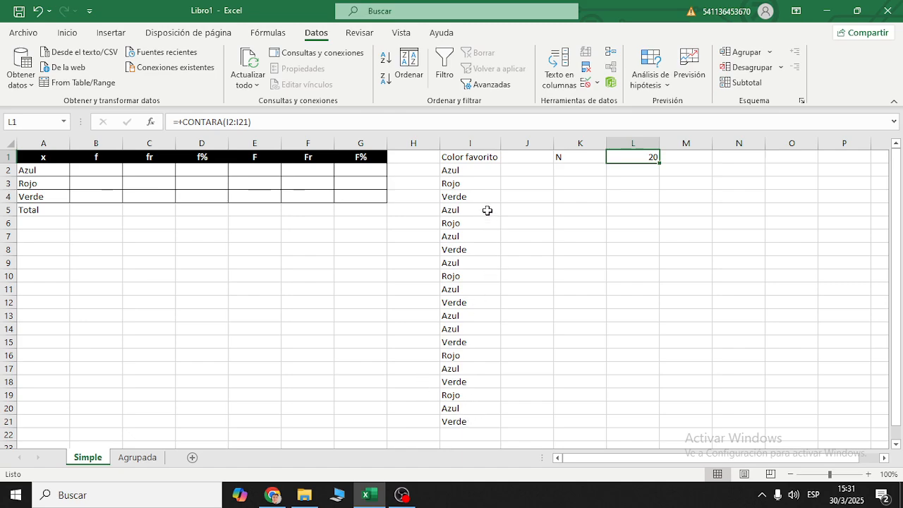
drag(480, 174, 492, 421)
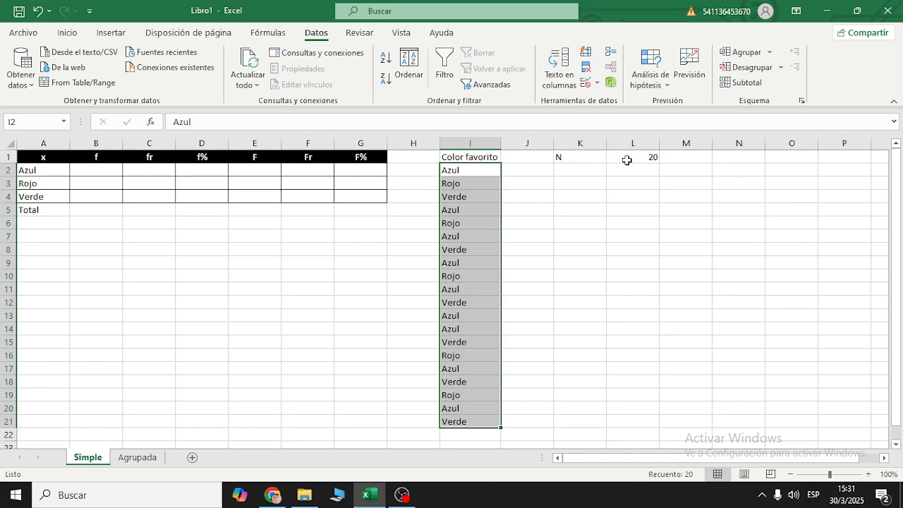
double_click(606, 144)
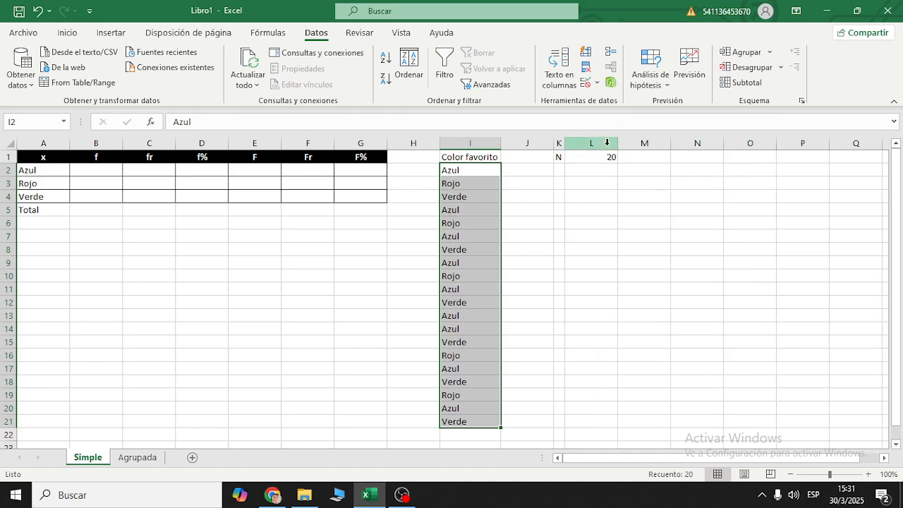
double_click(618, 143)
click(604, 196)
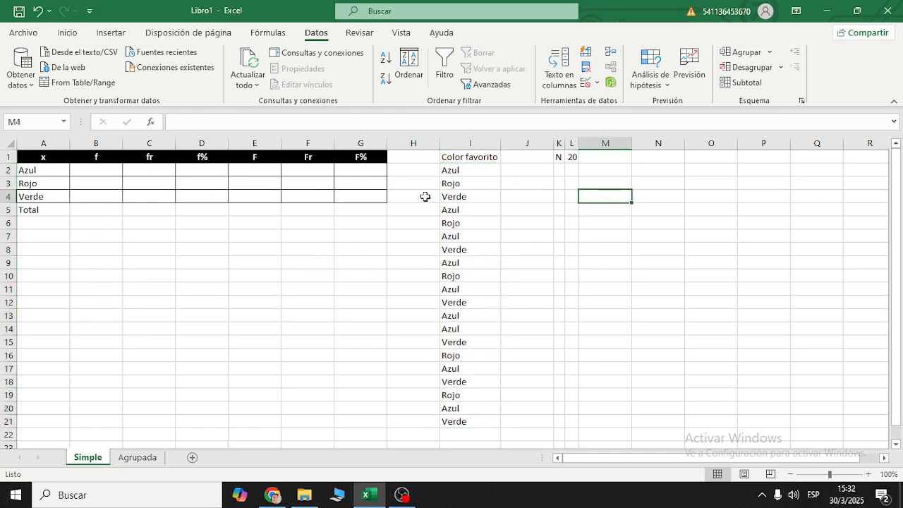
- Enter 20 in cell B5 as the total of the absolute frequency column f
click(572, 156)
click(559, 157)
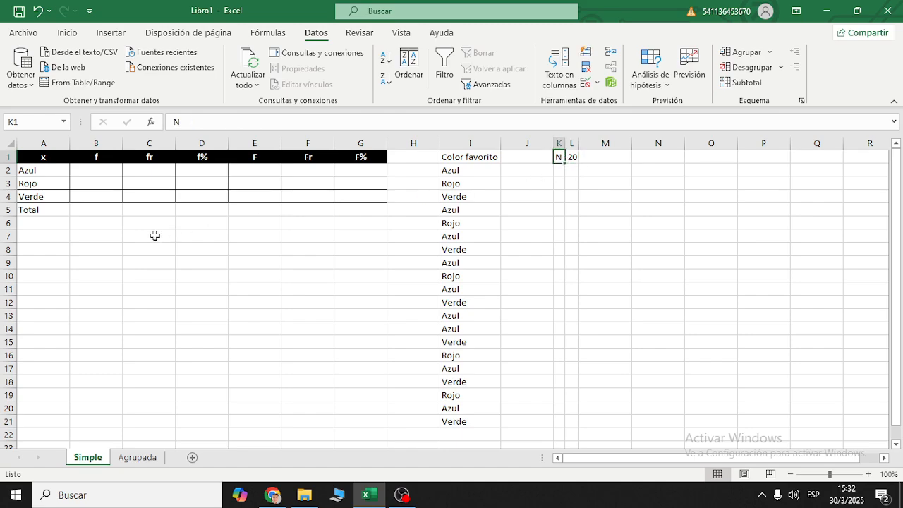
click(97, 208)
text(20)
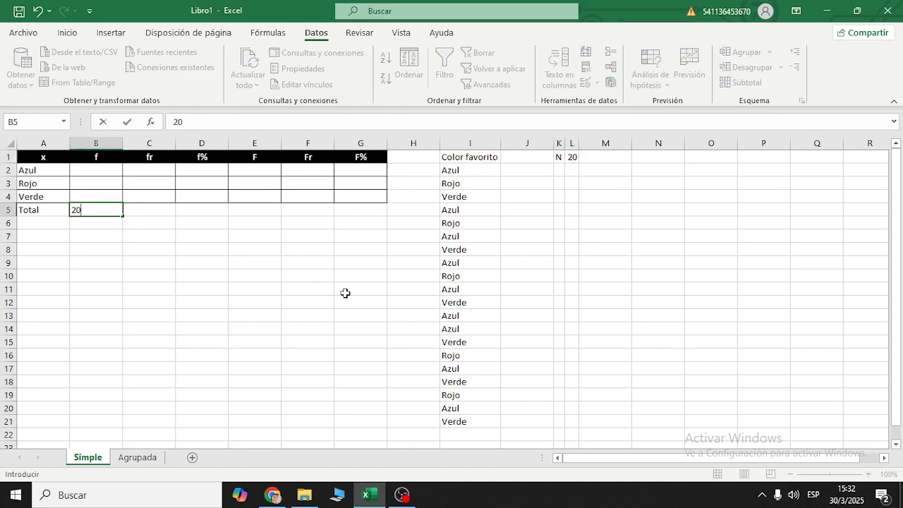
key(Return)
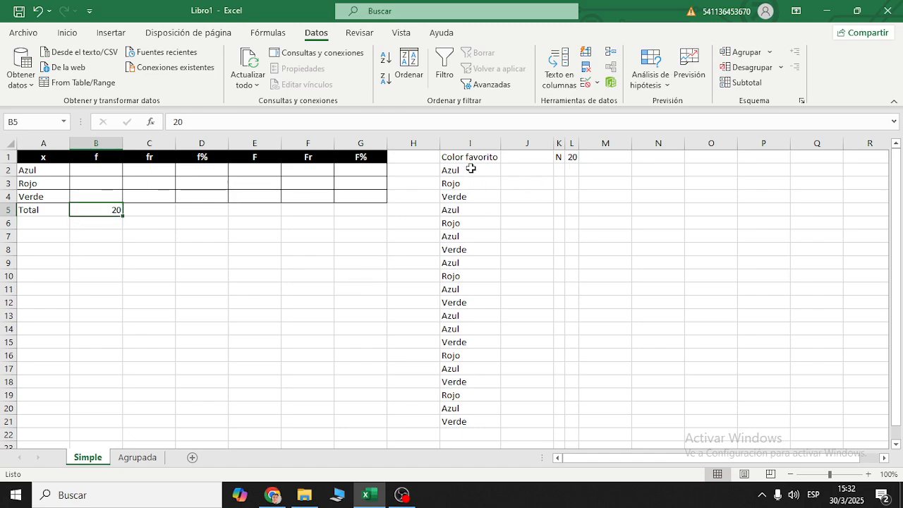
- Inspect the CONTARA formula in L1 and the Color favorito range I2:I21 that it counts
drag(466, 170, 468, 423)
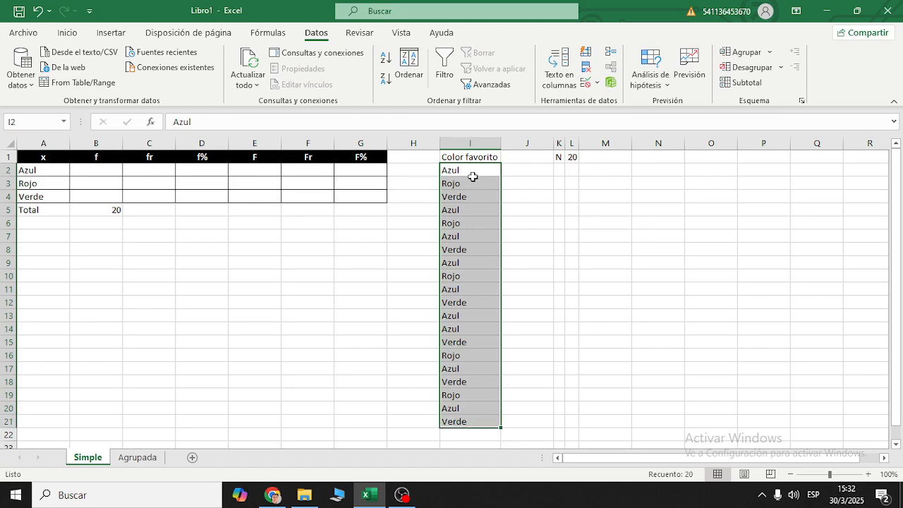
drag(469, 173, 472, 418)
click(571, 158)
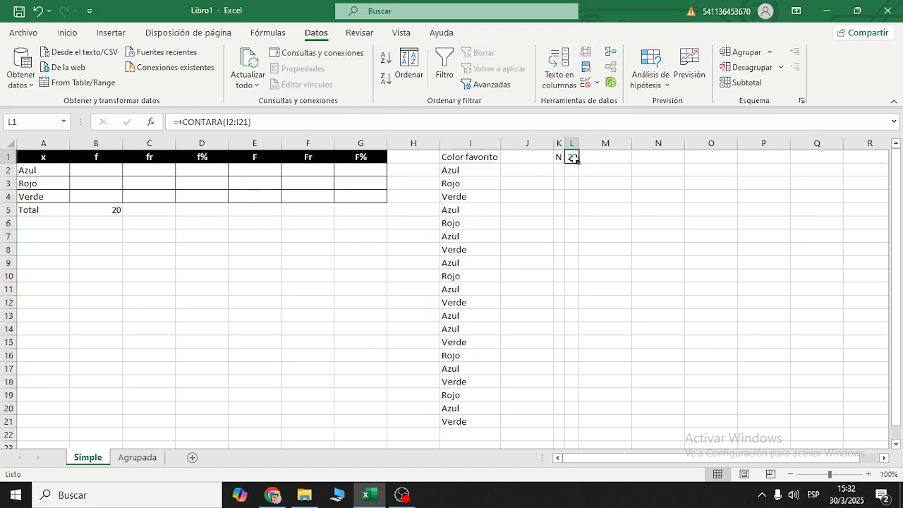
click(175, 123)
key(BackSpace)
click(675, 196)
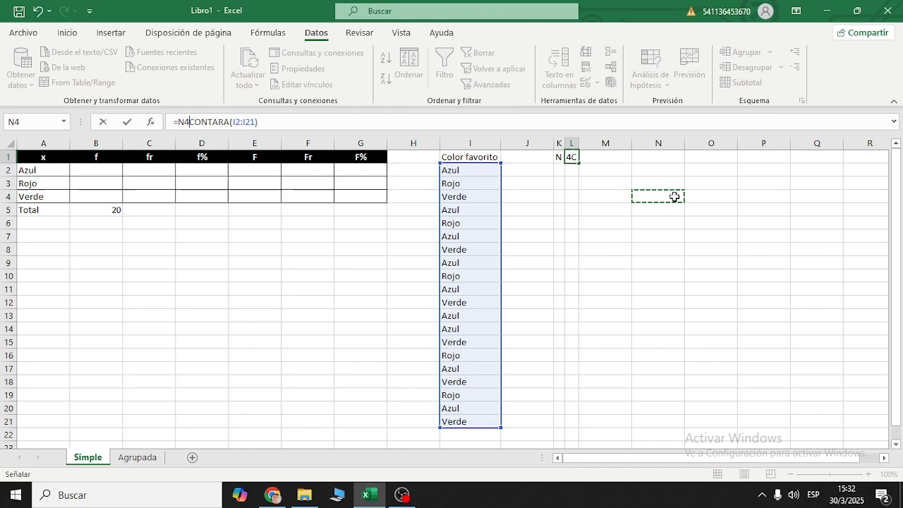
key(Escape)
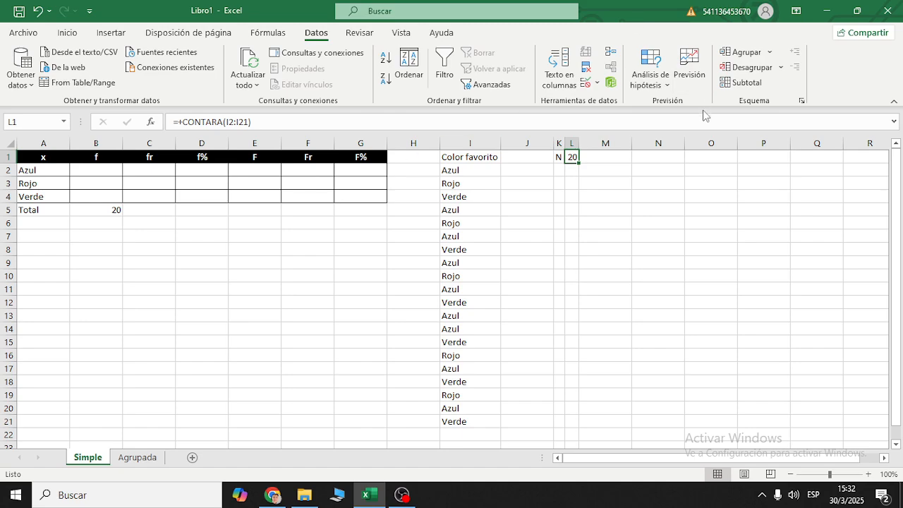
click(661, 173)
text(=conta)
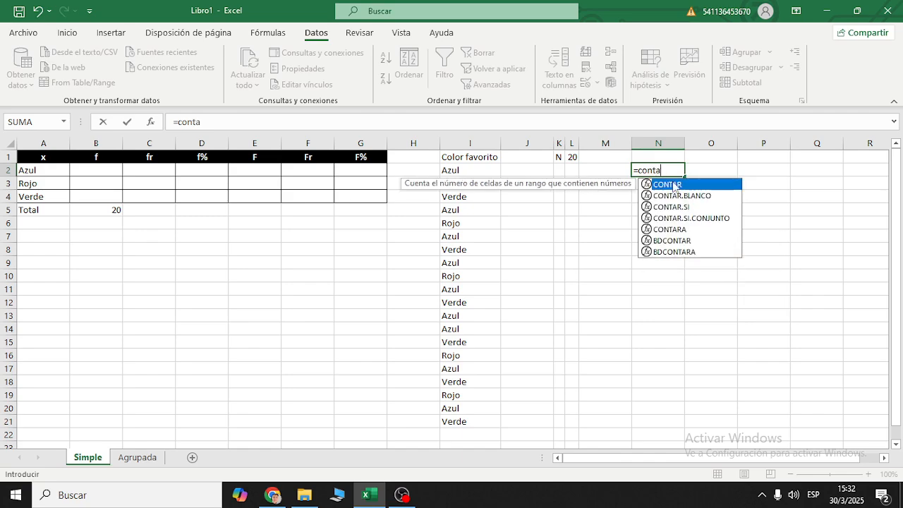
key(Escape)
drag(673, 170, 584, 169)
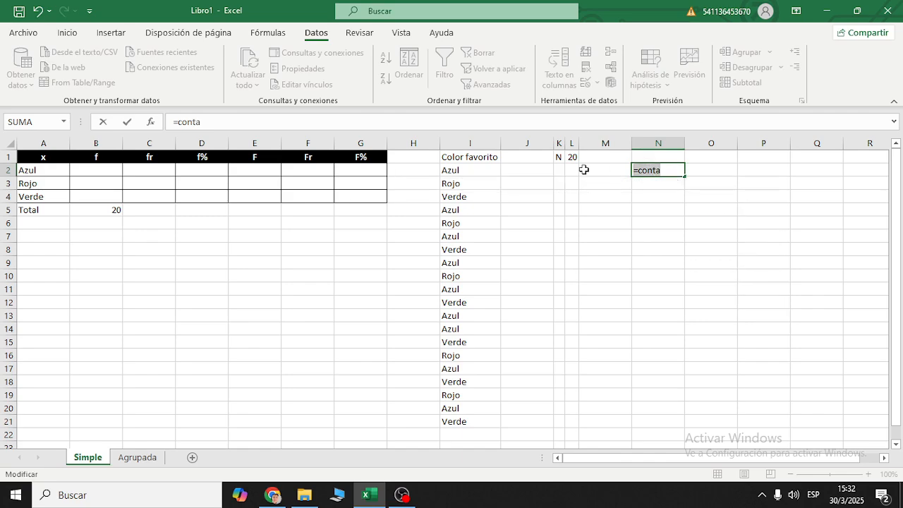
key(BackSpace)
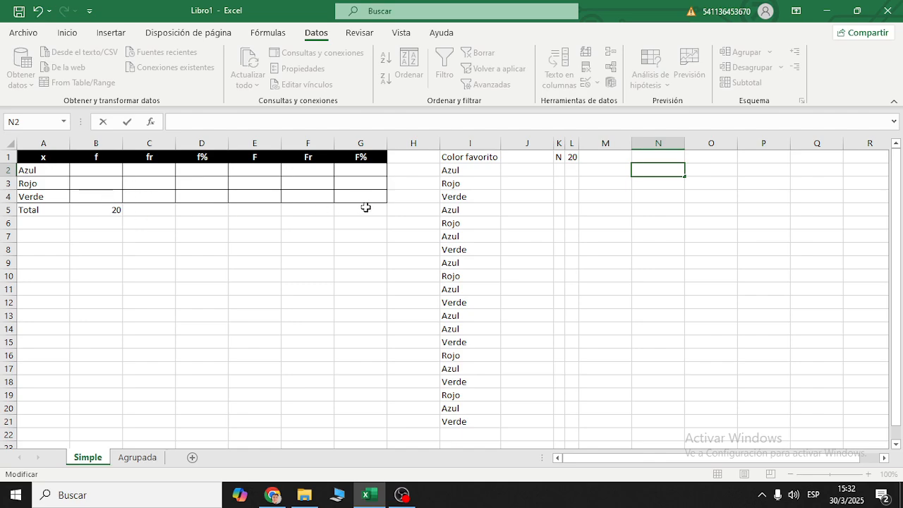
drag(478, 171, 469, 422)
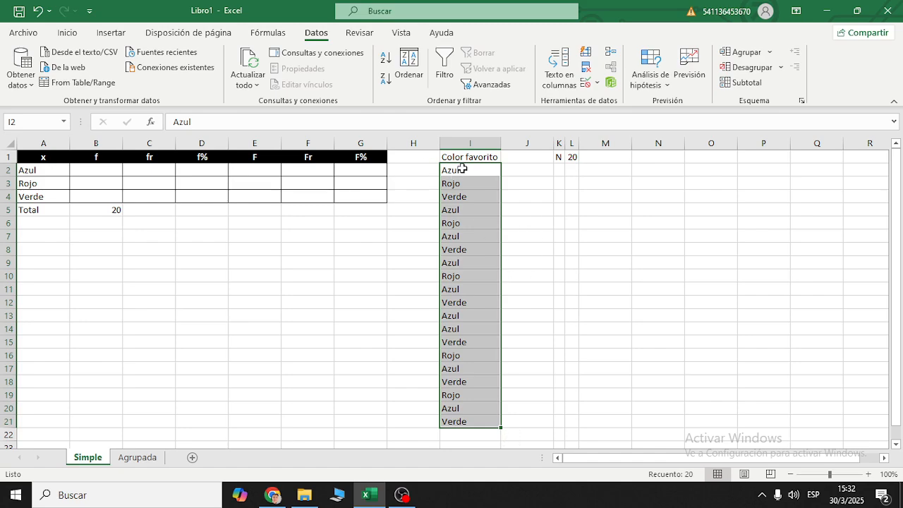
click(411, 74)
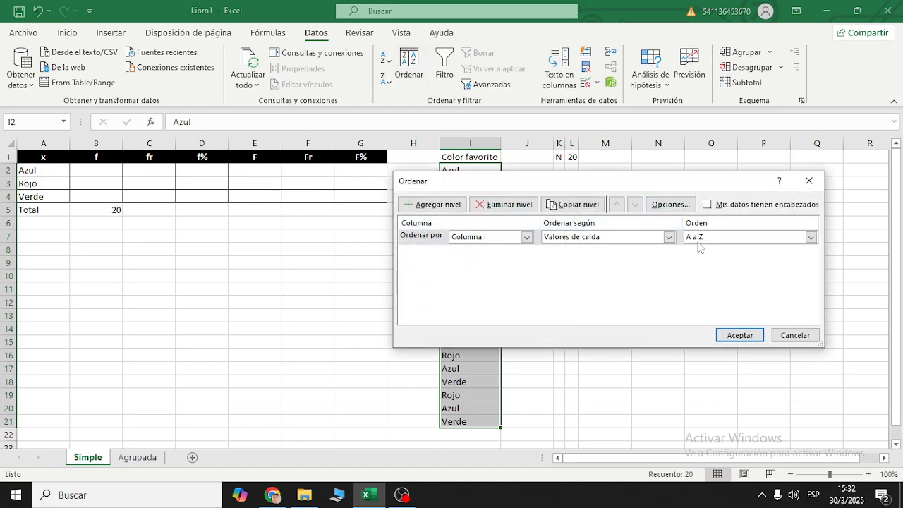
click(795, 335)
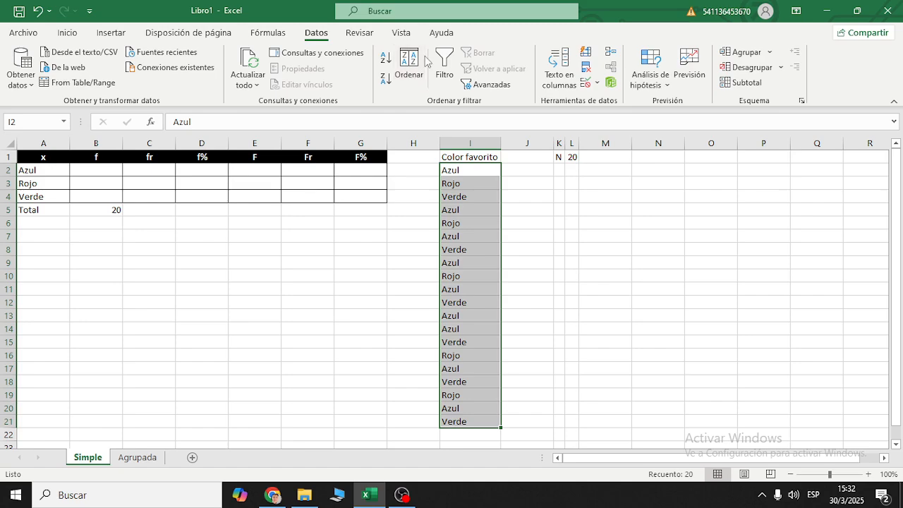
click(67, 33)
click(314, 33)
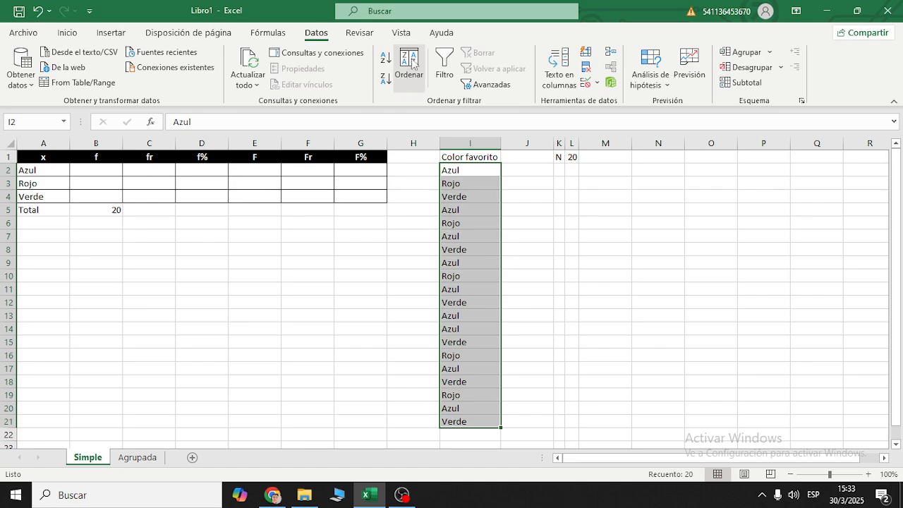
click(527, 223)
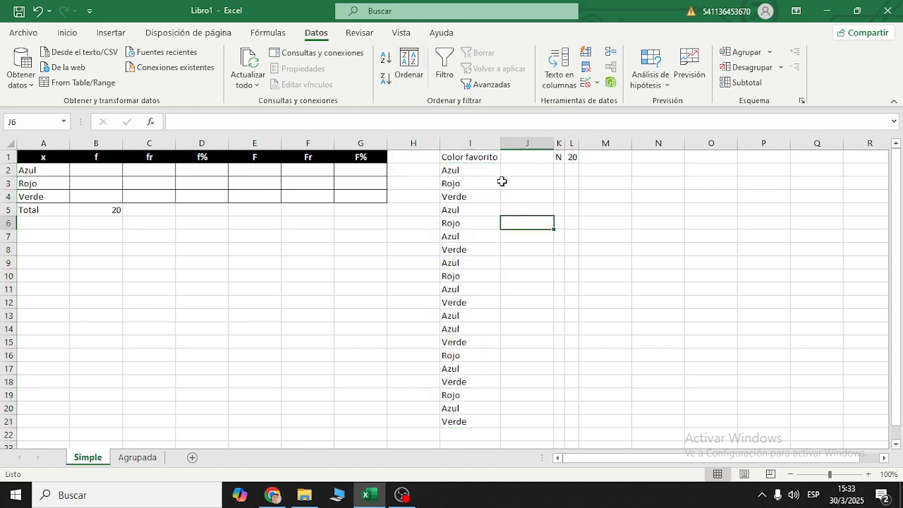
- Sort column I by the cell values of Color favorito from A to Z, with the data marked as having headers
drag(491, 159, 493, 421)
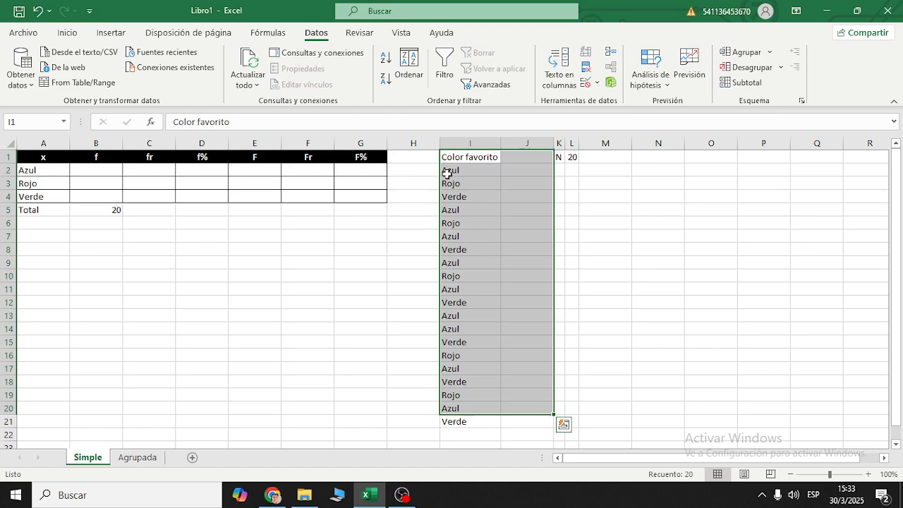
click(472, 143)
scroll(458, 291, down, 5)
scroll(458, 310, up, 5)
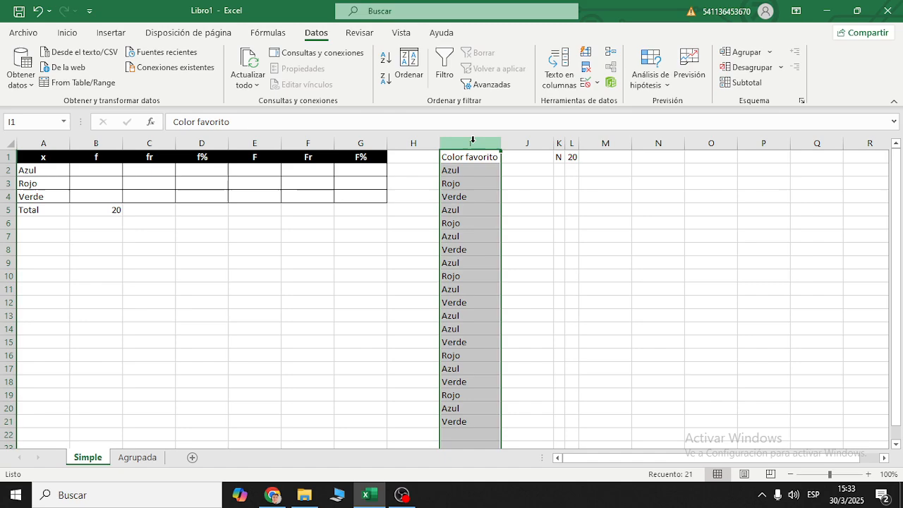
click(411, 62)
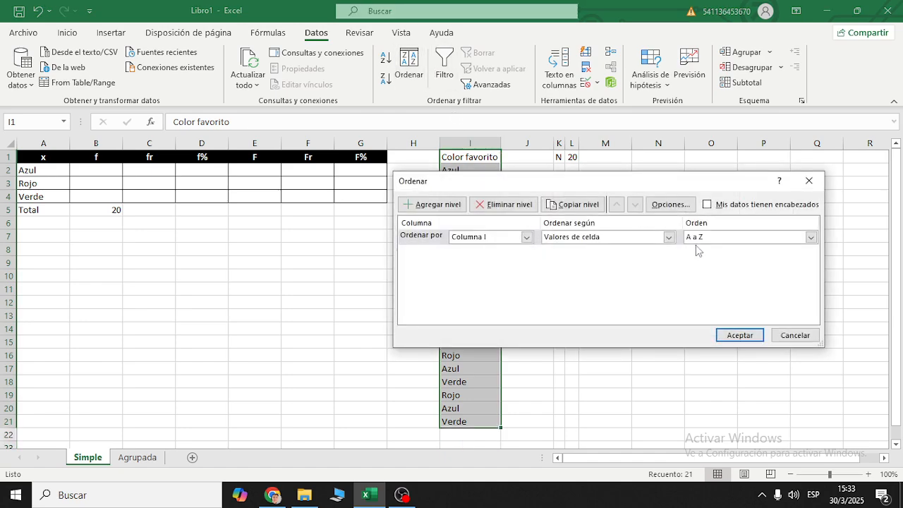
click(706, 203)
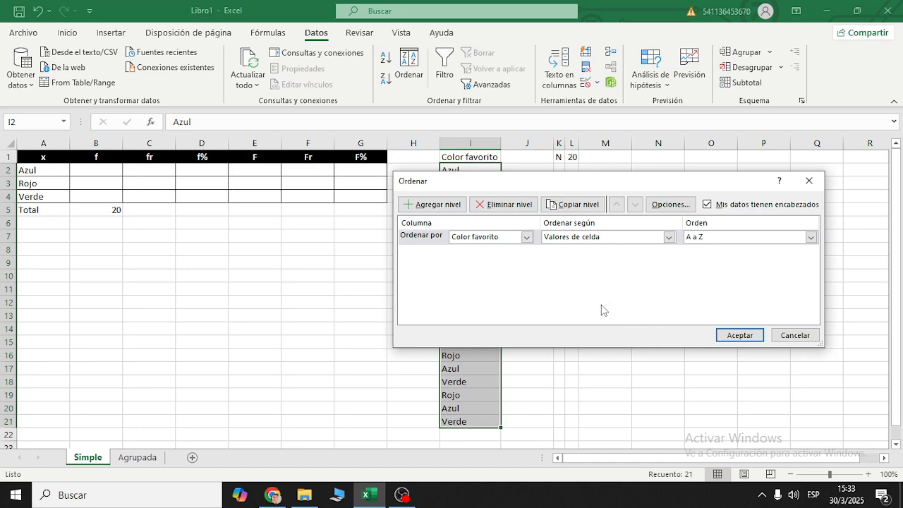
click(526, 237)
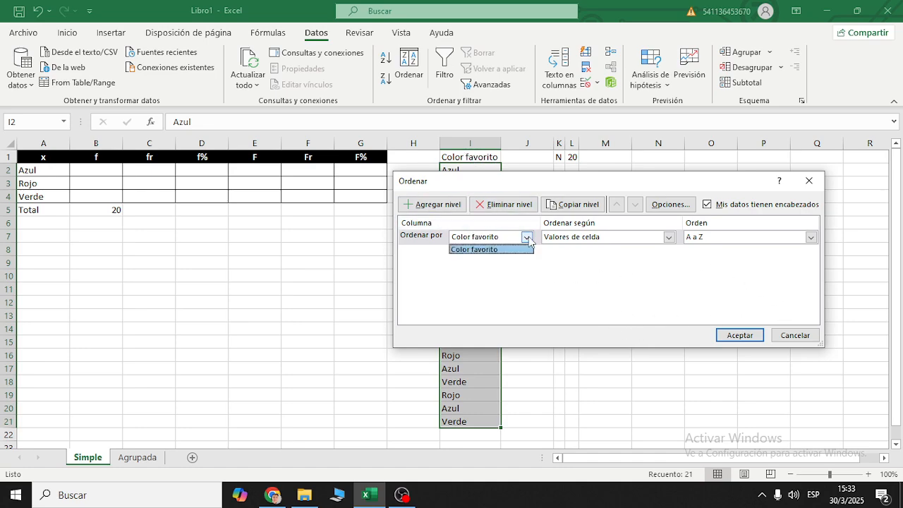
click(528, 248)
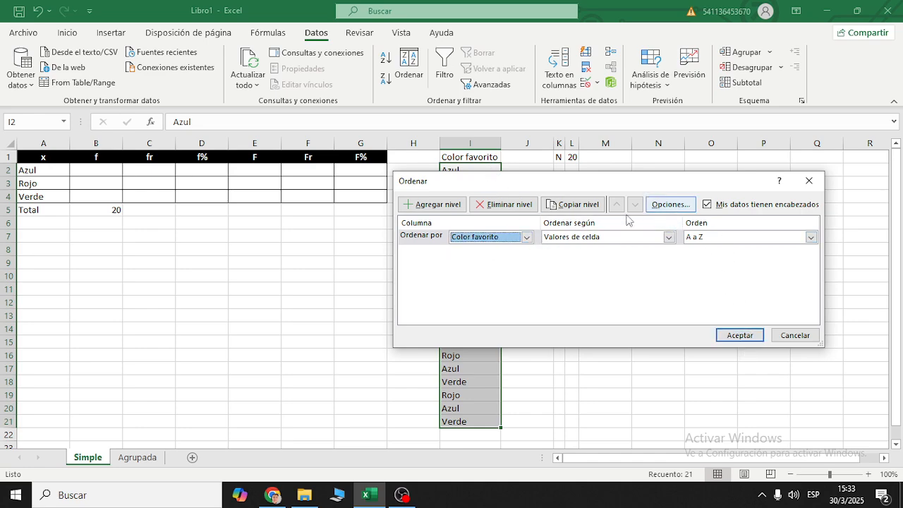
click(737, 335)
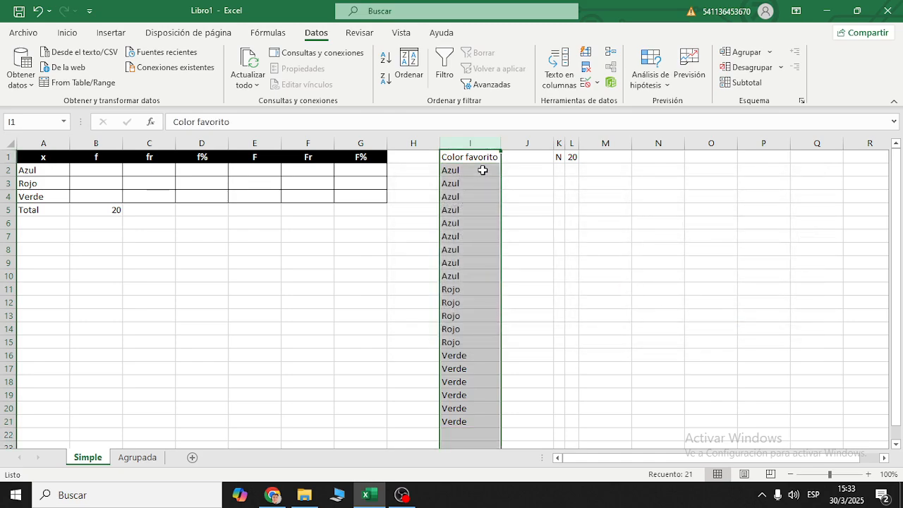
- Examine the sorted list in I2:I21 and check the count of each colour group by selecting its cells
drag(484, 171, 477, 421)
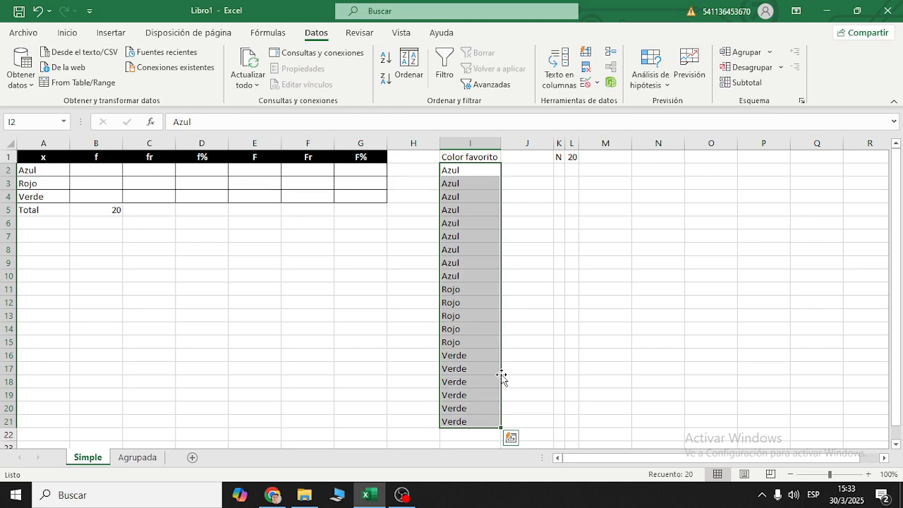
click(515, 183)
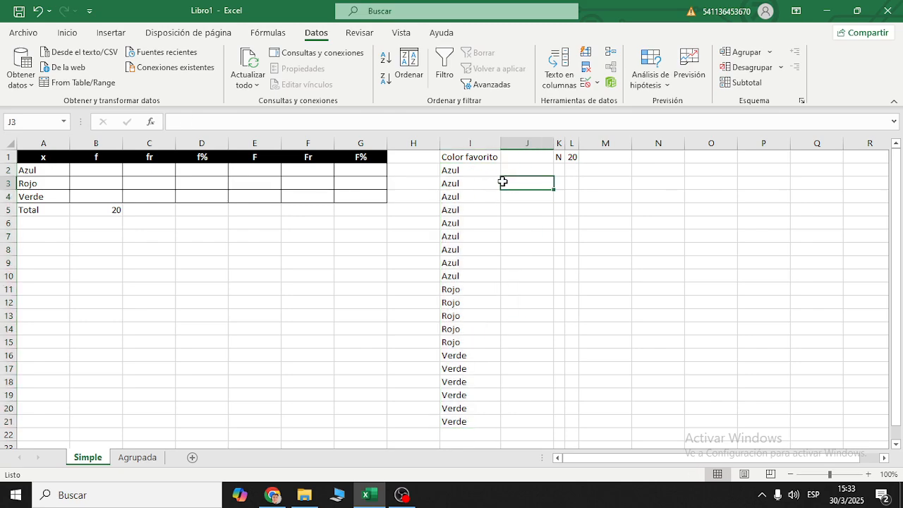
drag(487, 169, 482, 423)
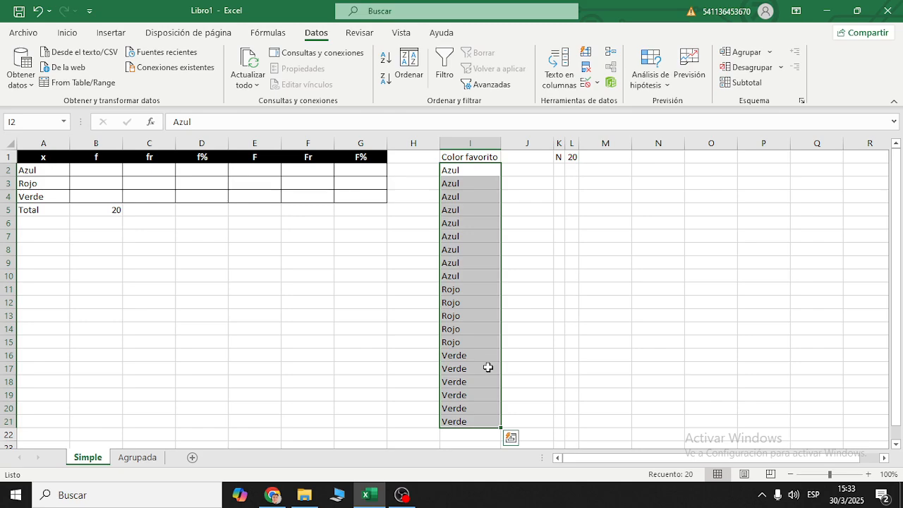
click(505, 329)
drag(475, 173, 469, 418)
click(515, 310)
drag(477, 173, 484, 275)
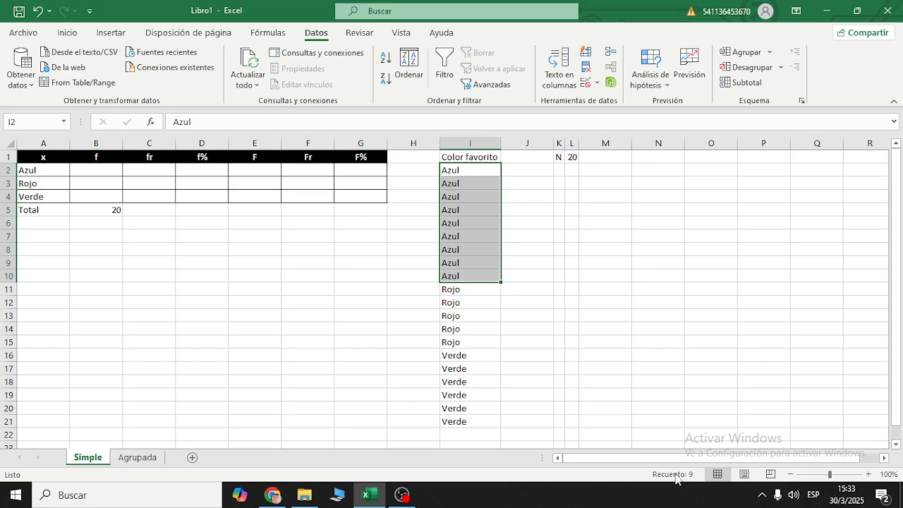
click(469, 290)
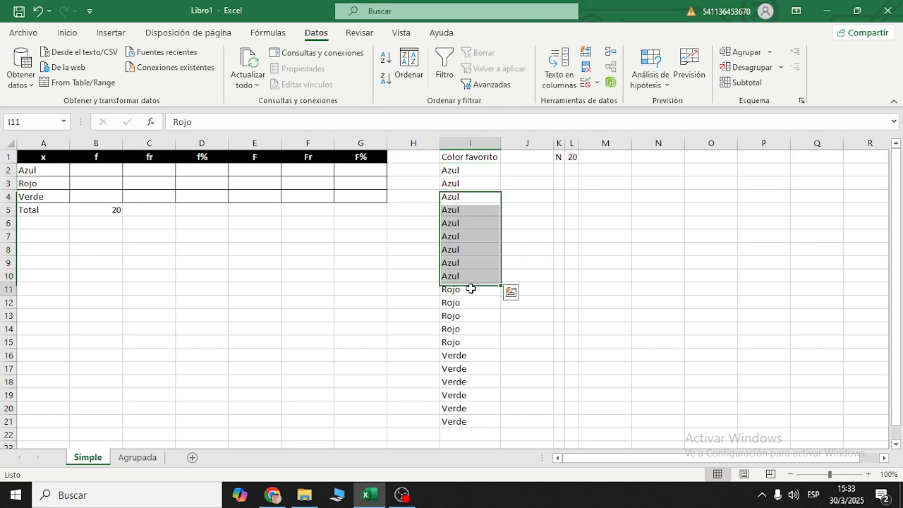
drag(474, 300, 486, 422)
click(352, 328)
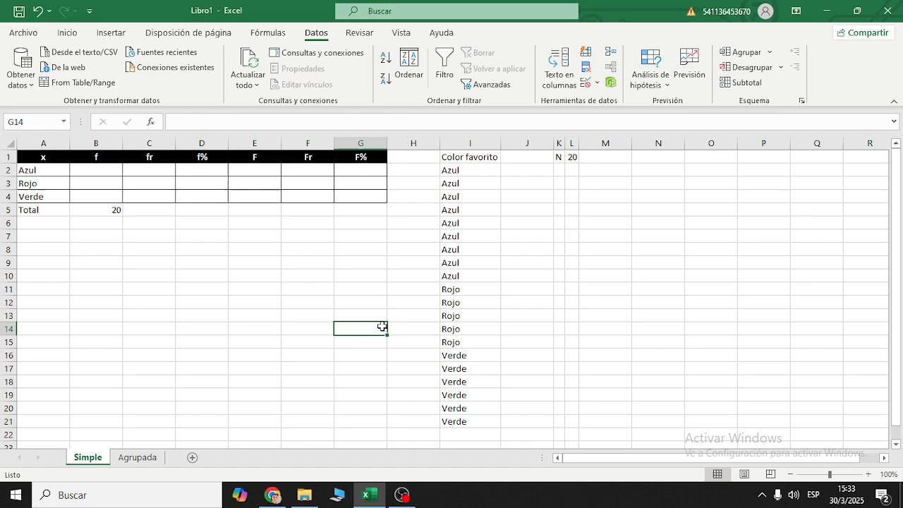
- Inspect the UNICOS formula in A2 and delete it to empty the colour list in A2:A4
click(107, 172)
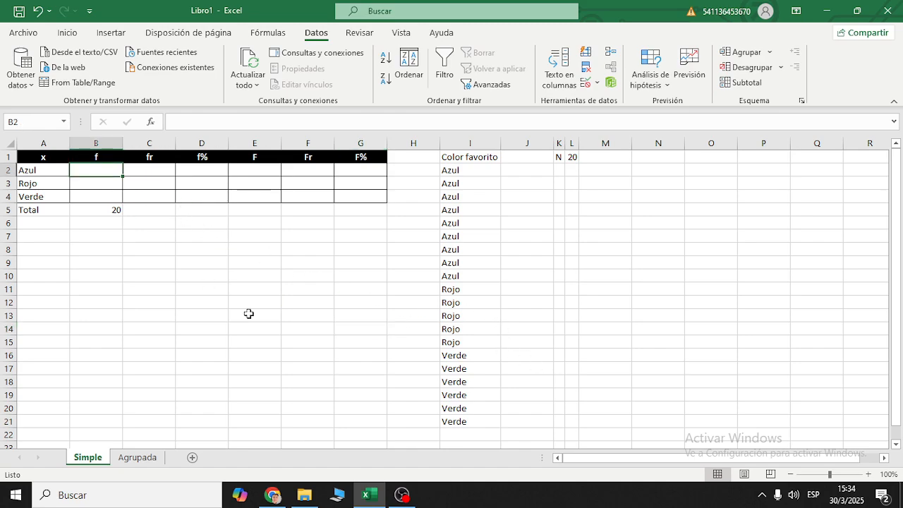
key(Left)
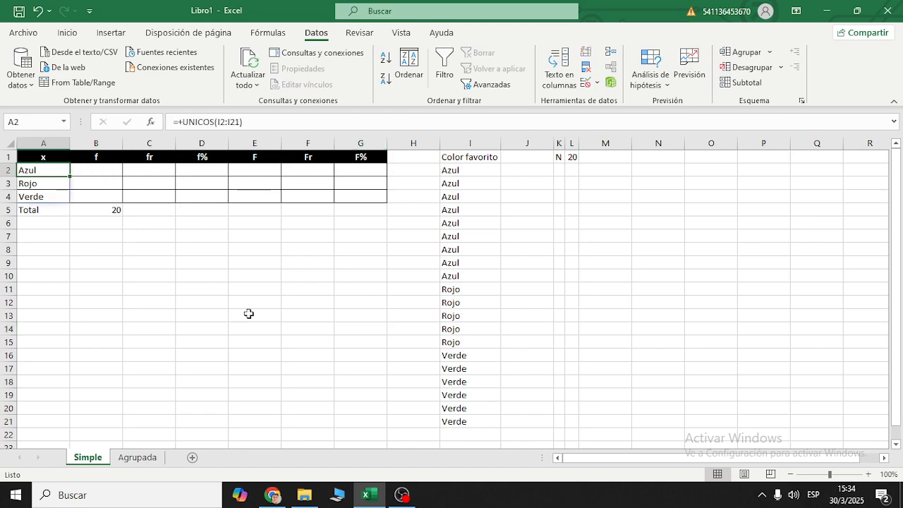
click(247, 122)
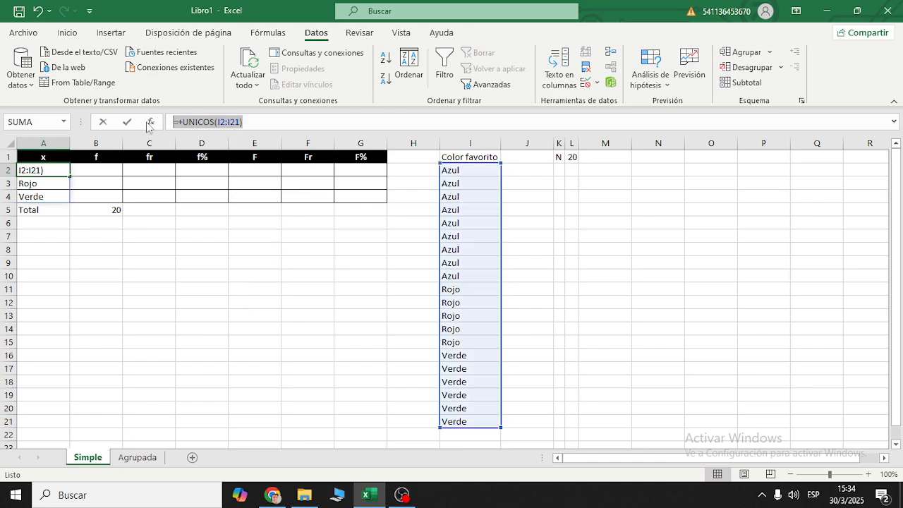
key(Escape)
drag(288, 128, 164, 126)
key(BackSpace)
key(Return)
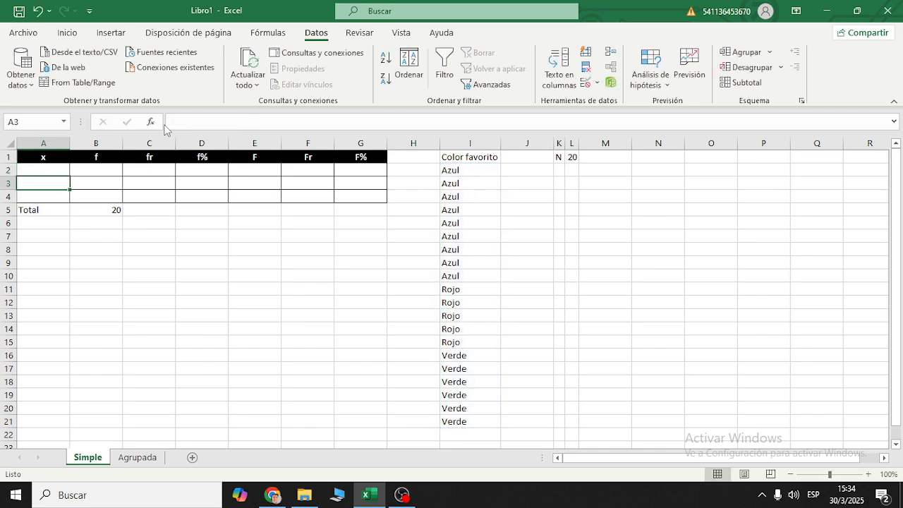
click(58, 174)
drag(58, 174, 59, 194)
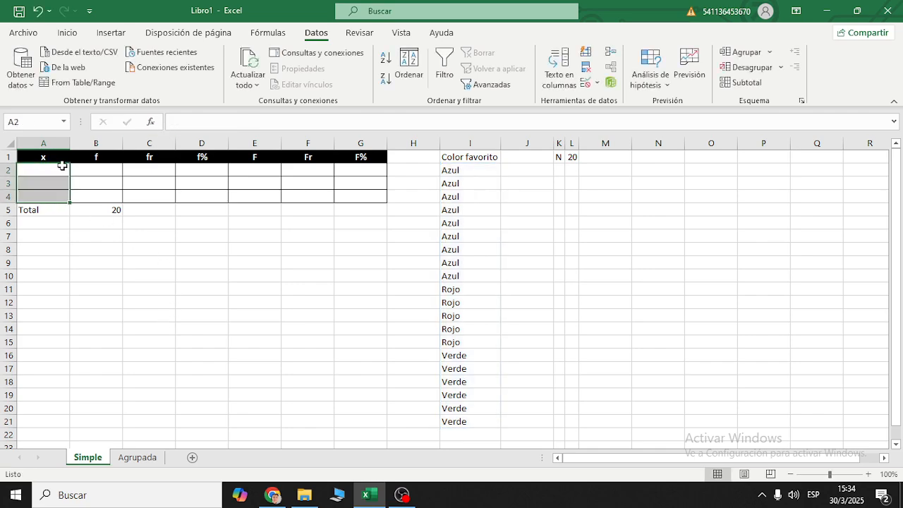
- Change the header in cell A1 to Color Fav
double_click(61, 155)
double_click(51, 157)
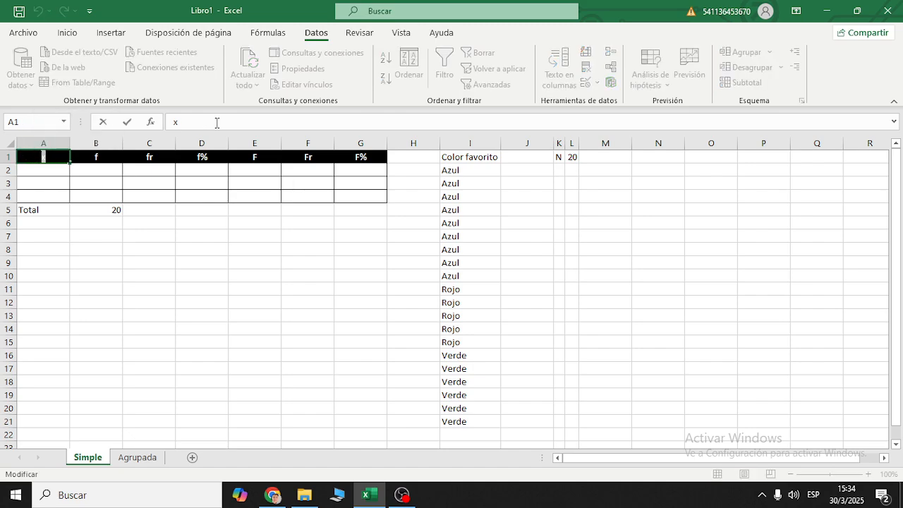
key(BackSpace)
text(Color Fav)
key(Return)
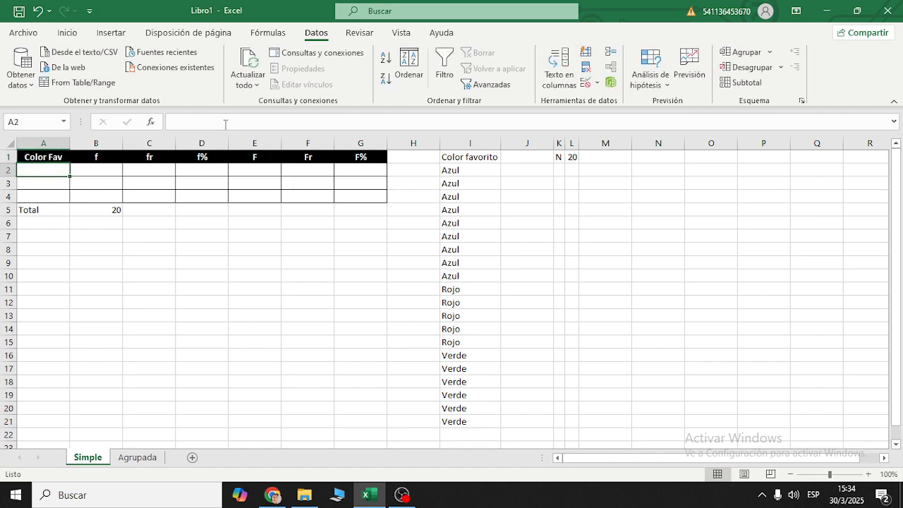
- List the distinct colours from A2 down with the formula +UNICOS(I2:I21), and select the resulting categories
text(+)
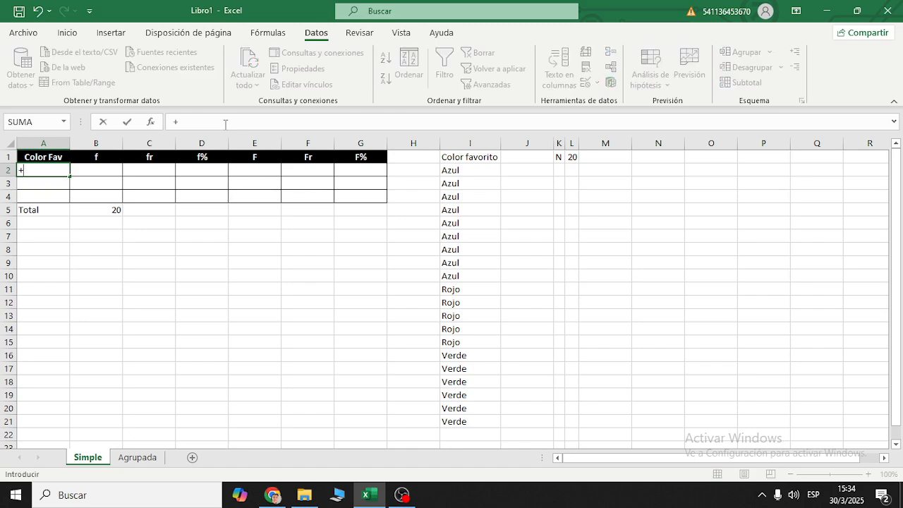
text(uni)
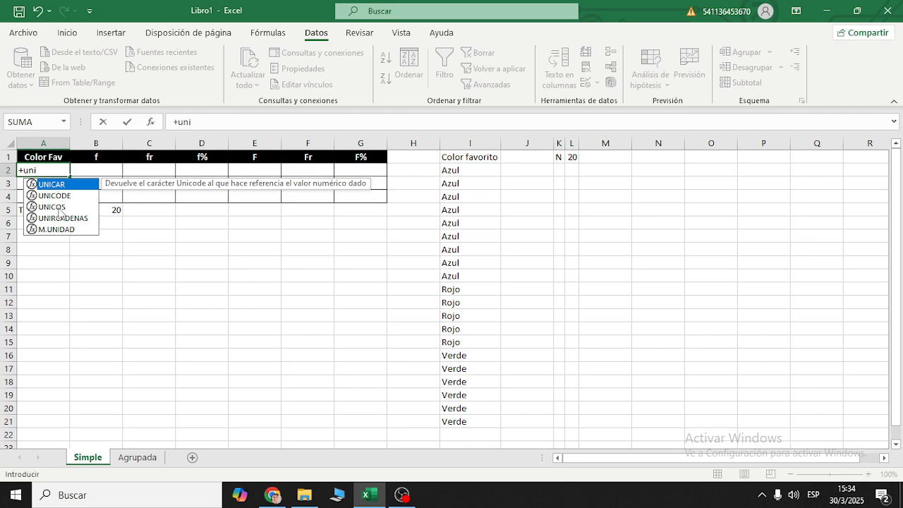
text(co)
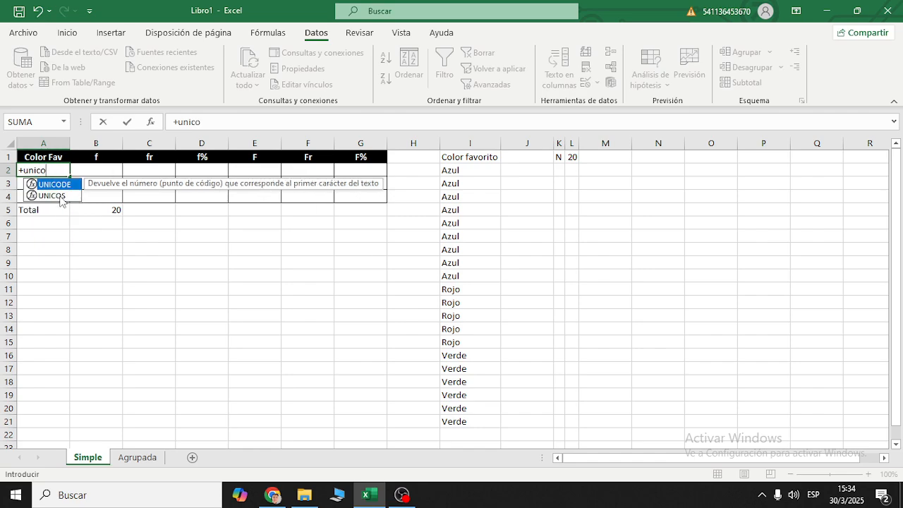
text(s)
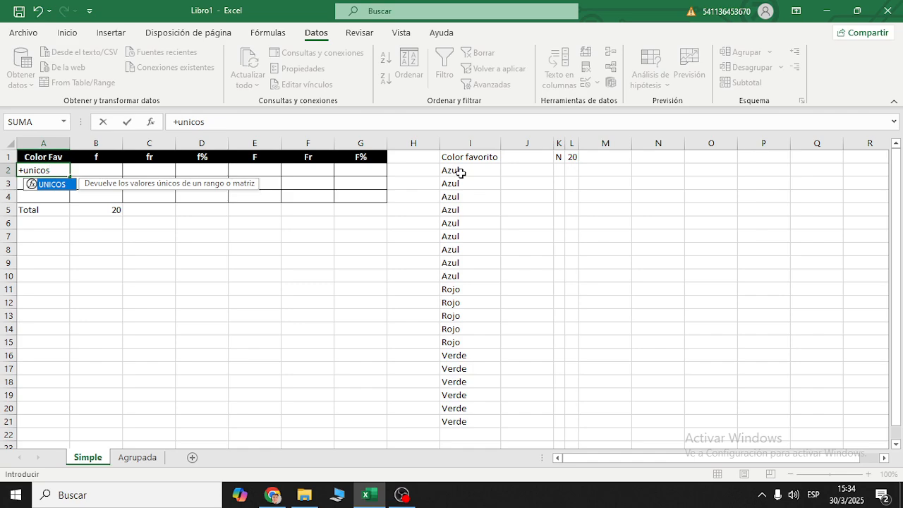
text(()
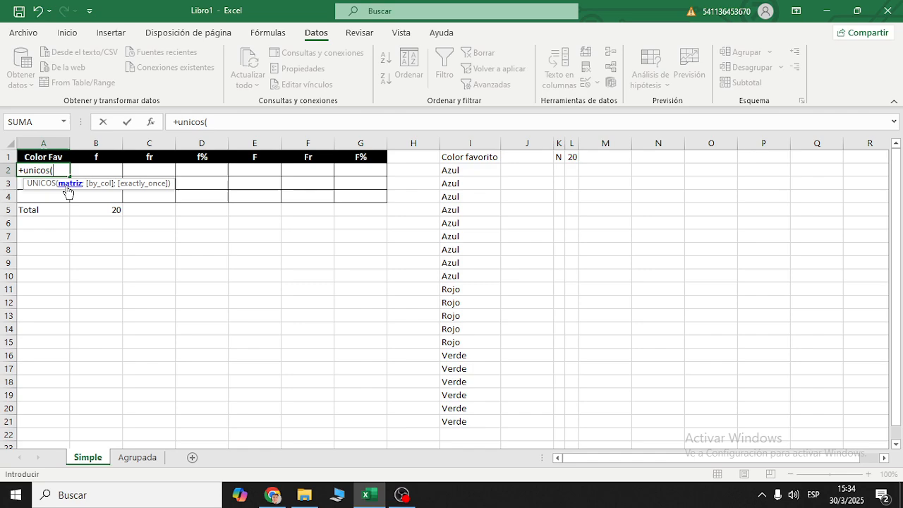
drag(470, 172, 473, 411)
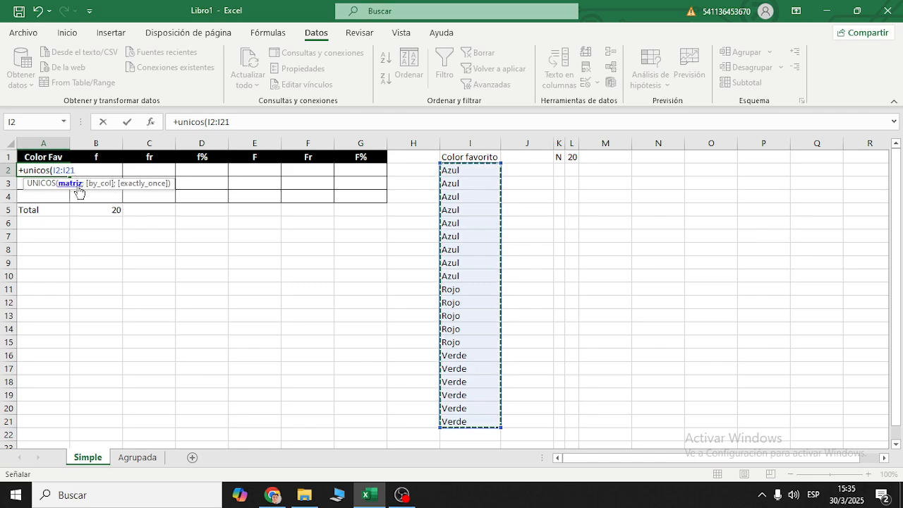
text()()
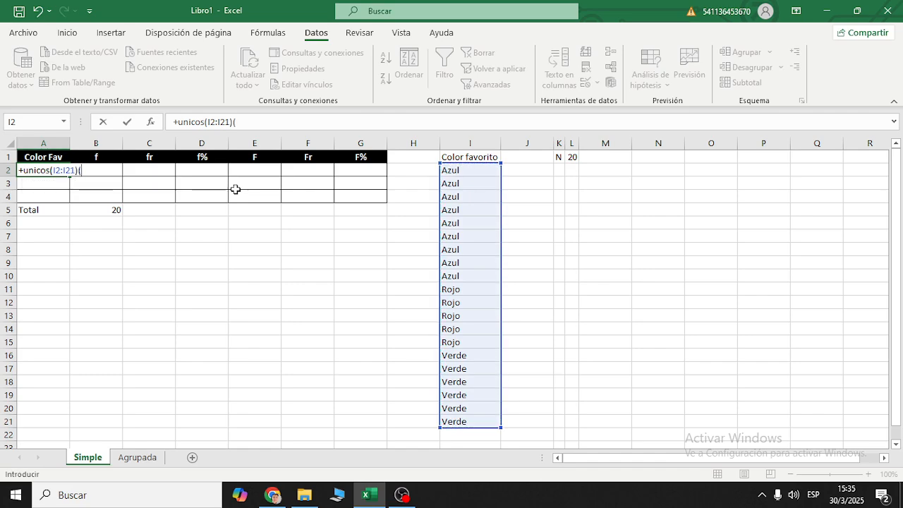
key(Return)
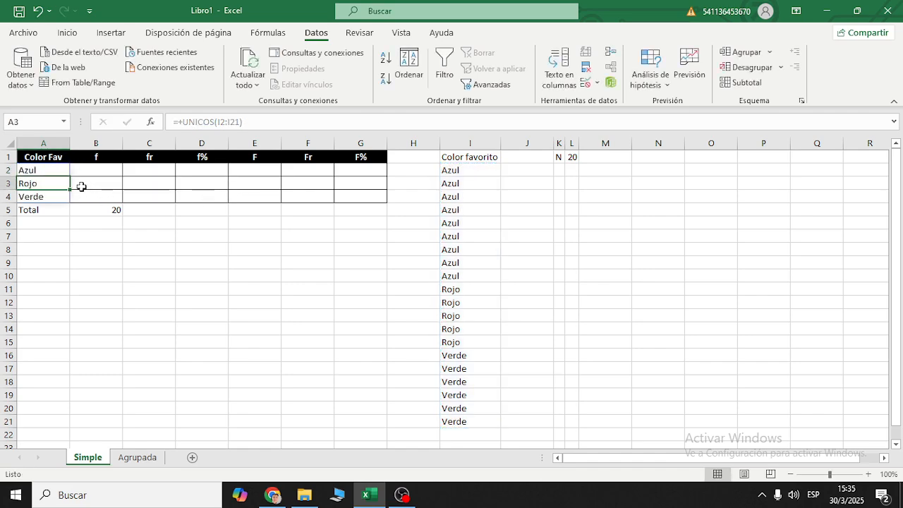
drag(55, 171, 56, 199)
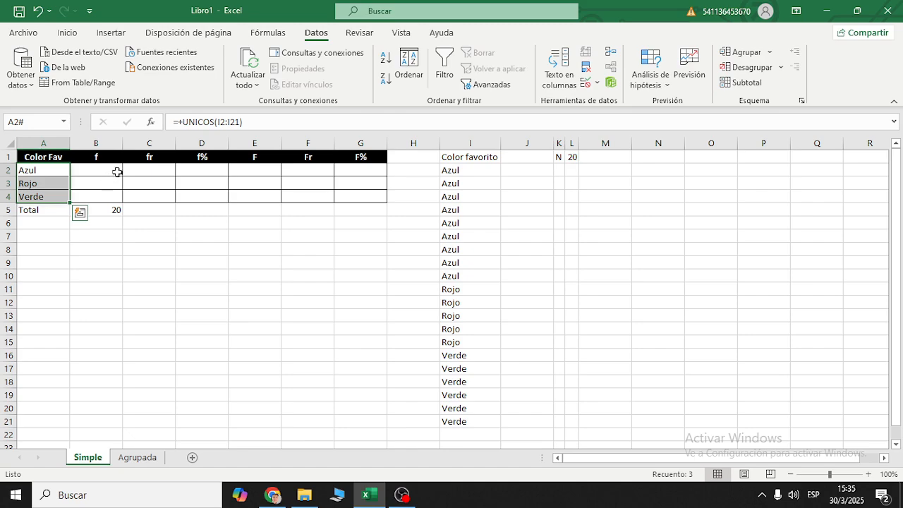
- Count the Azul entries in cell B2 with the formula +CONTARA(I2:I10)
click(479, 195)
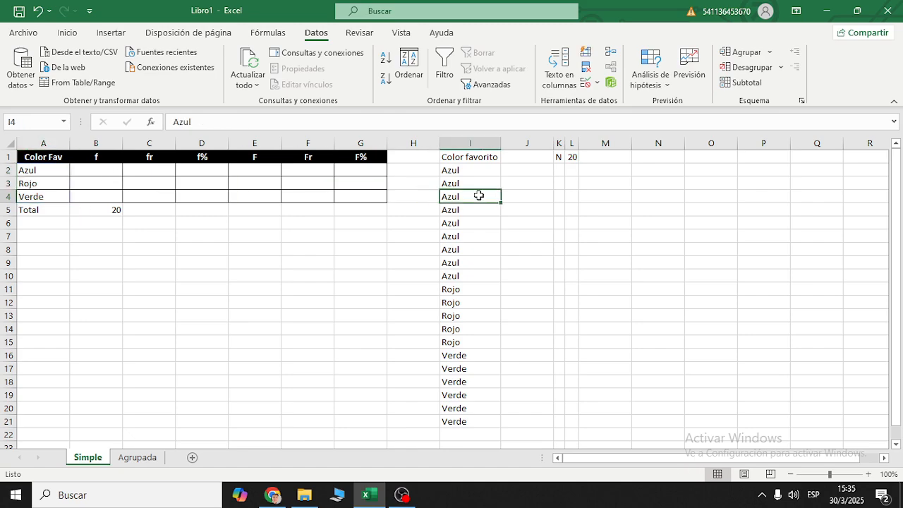
drag(486, 173, 493, 281)
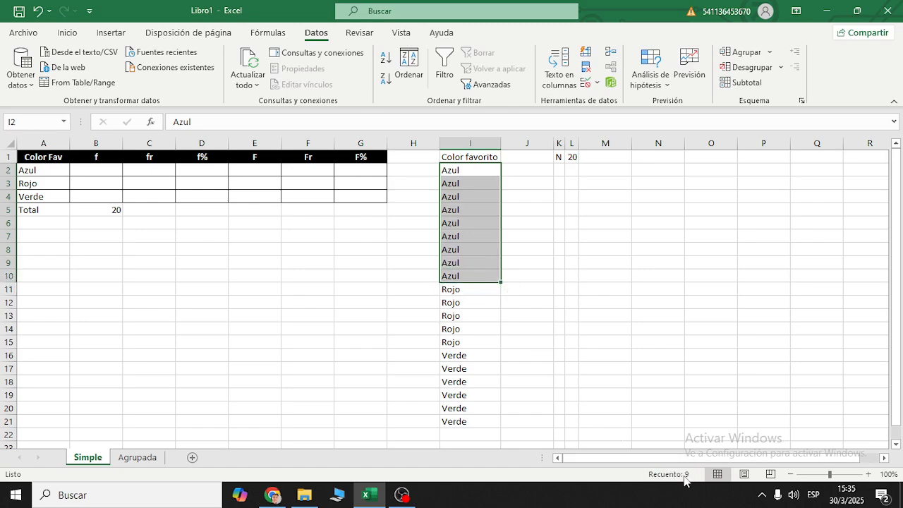
click(113, 171)
text(+contar)
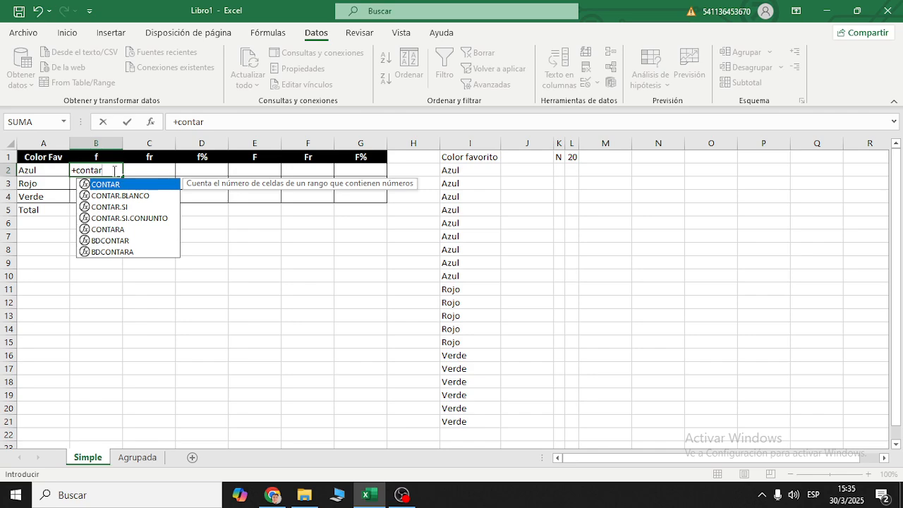
text(a)
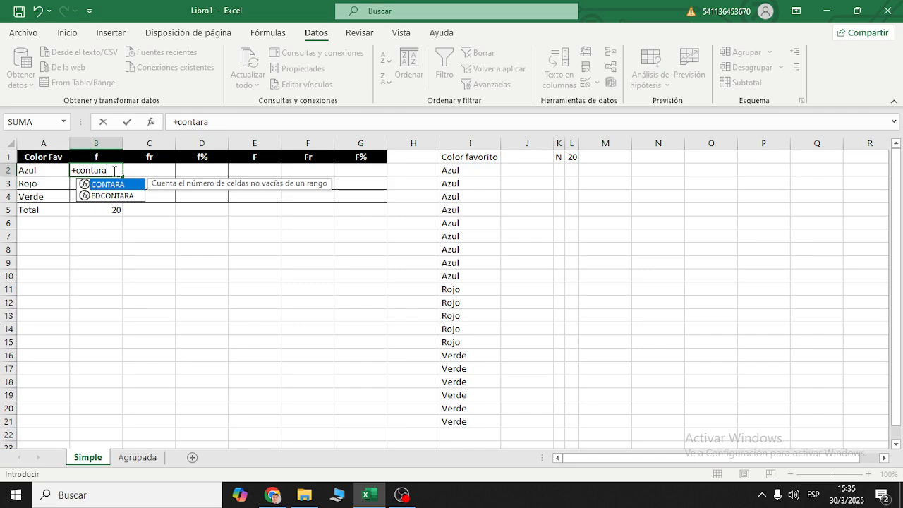
text(()
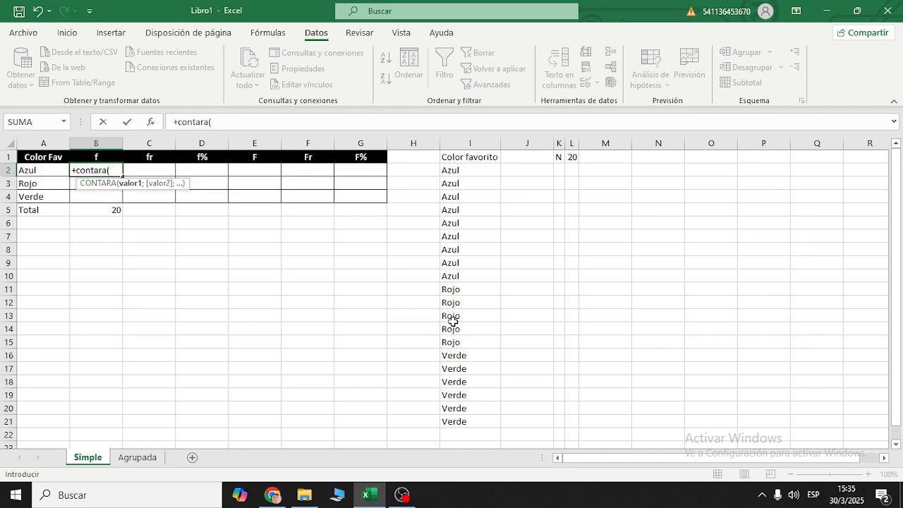
click(486, 173)
drag(486, 173, 480, 275)
text())
key(Return)
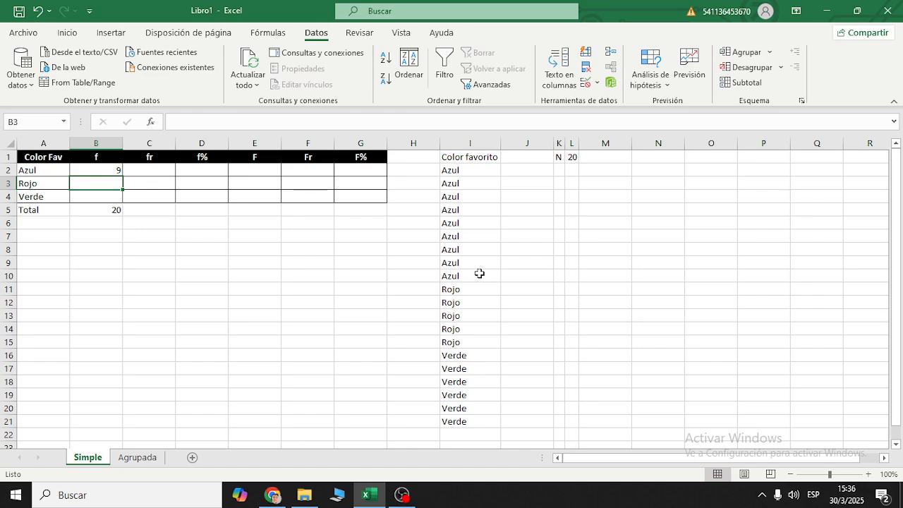
- Count the Rojo entries in cell B3 with a CONTARA formula over I11:I15
text(+conta)
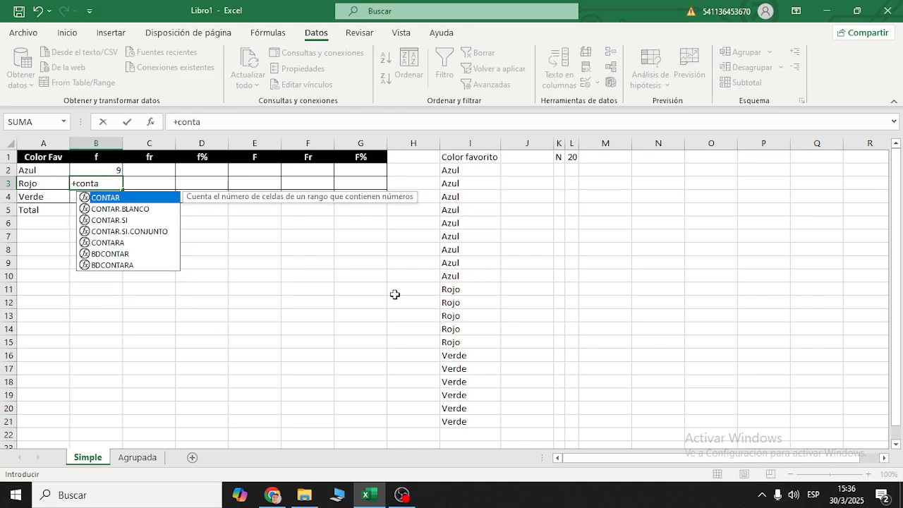
double_click(151, 242)
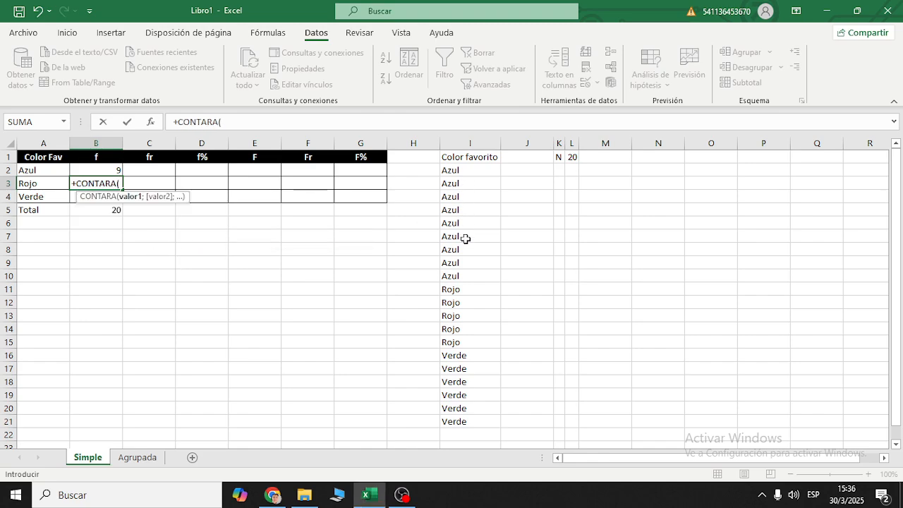
drag(468, 287, 468, 345)
text())
key(Return)
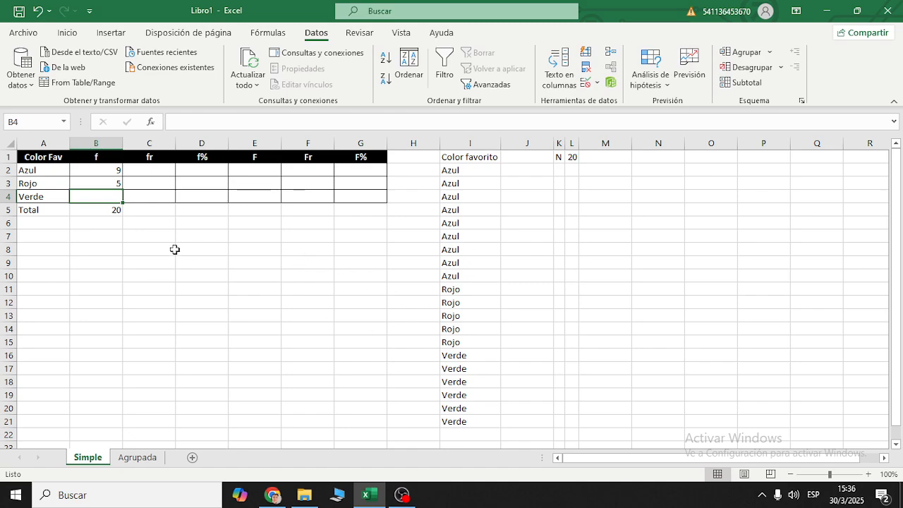
- Enter the formula +CONTAR(I16:I21) in cell B4 for the Verde entries
text(+conta)
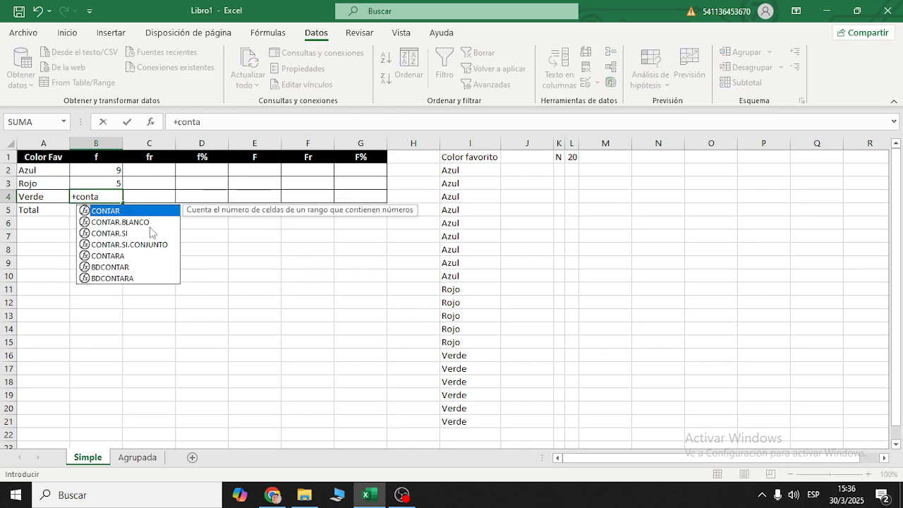
double_click(152, 211)
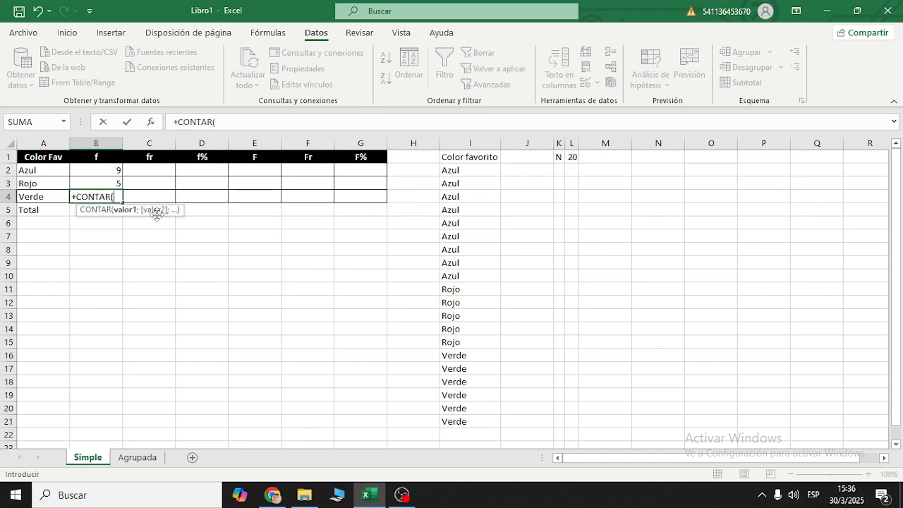
drag(477, 356, 472, 417)
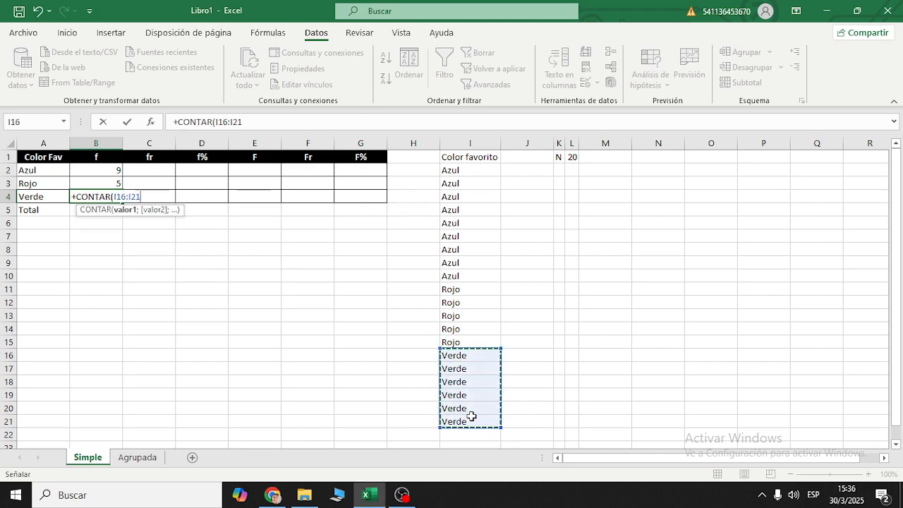
text())
key(Return)
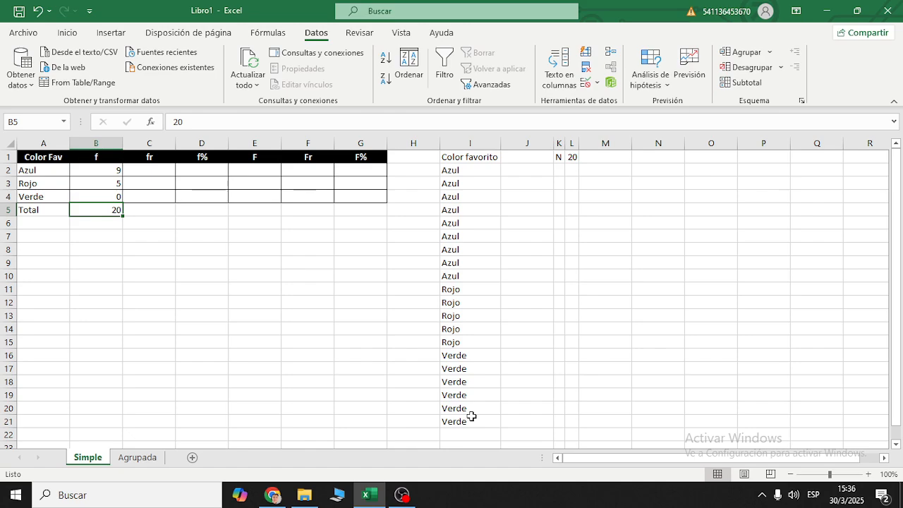
- Change the function in cell B4 to CONTARA and check the count against the Verde cells I16:I21
click(117, 198)
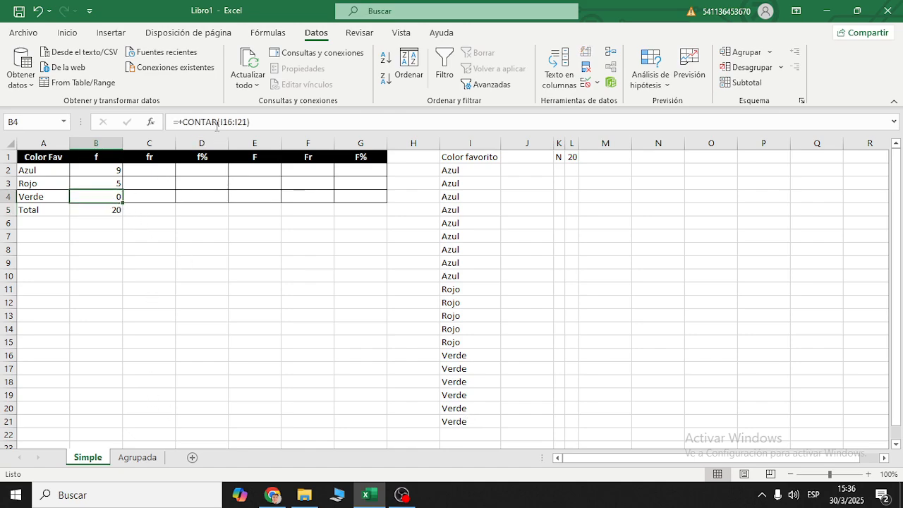
click(217, 122)
text(A)
key(Return)
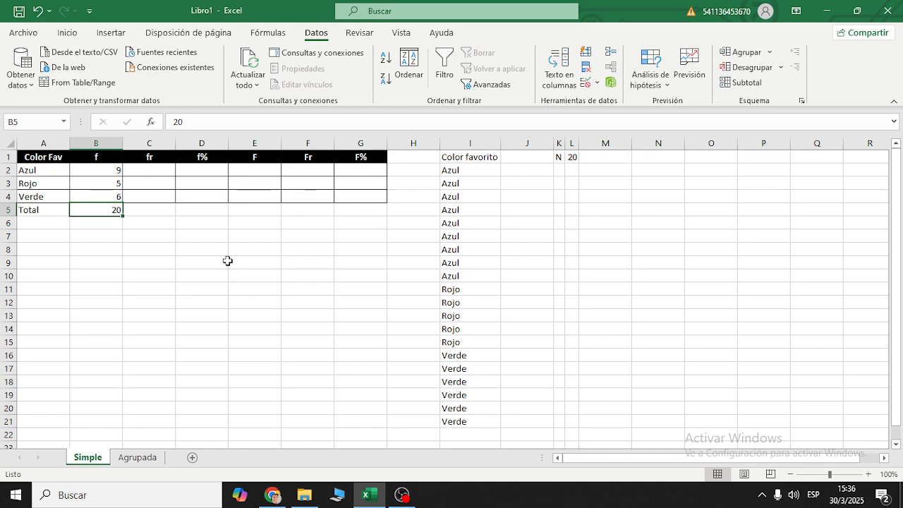
click(97, 196)
drag(478, 355, 482, 421)
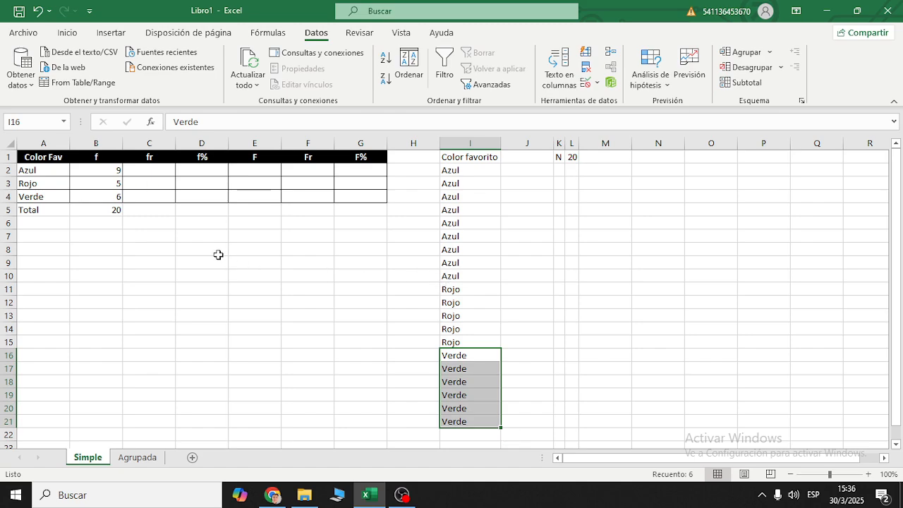
- Clear the frequency formulas from B2:B4 and return to cell B2
drag(104, 170, 106, 193)
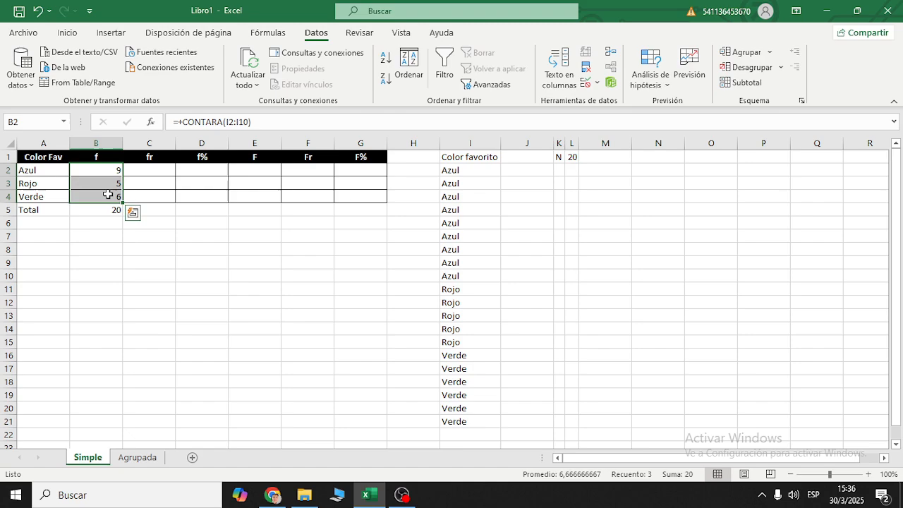
key(Delete)
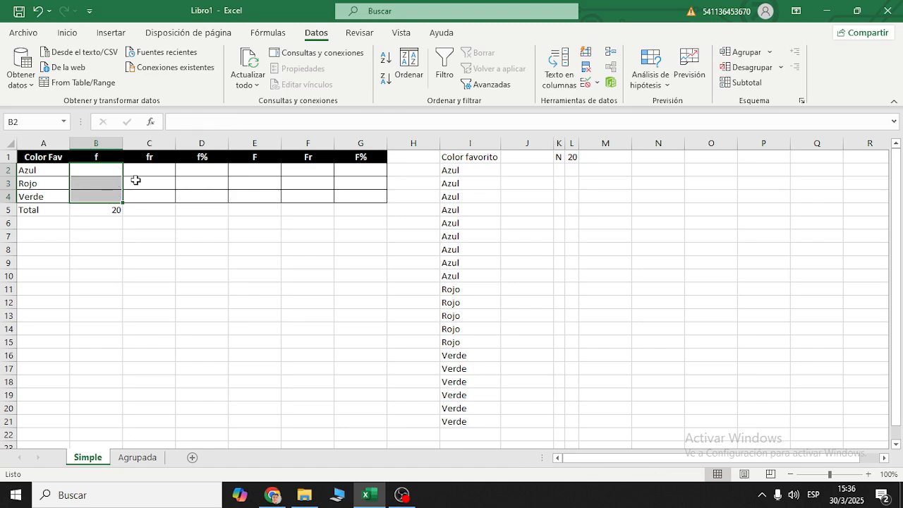
click(82, 168)
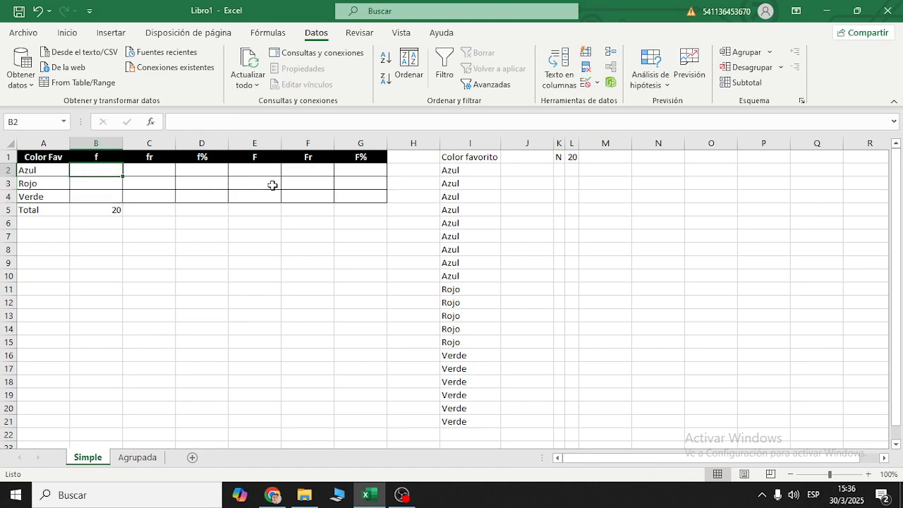
- Start a CONTAR.SI formula in cell B2 with the colour data I2:I21 as its range
text(+contar.)
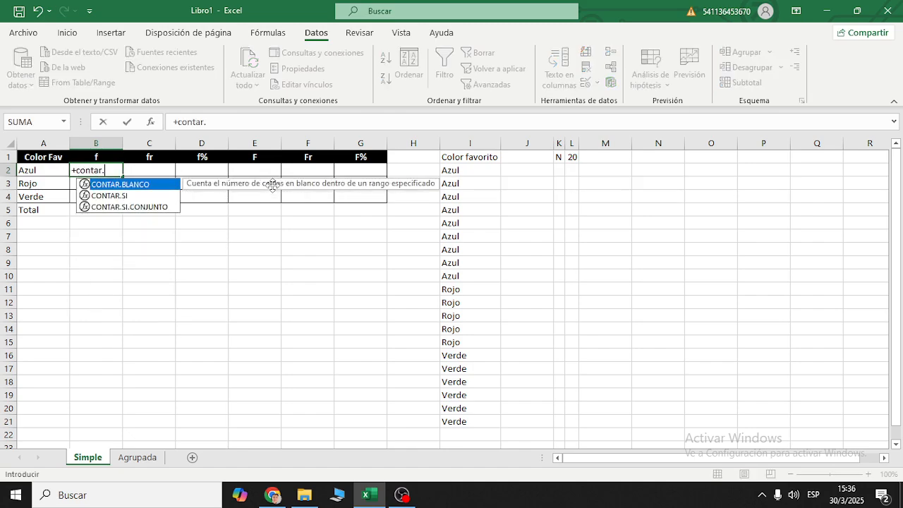
text(si)
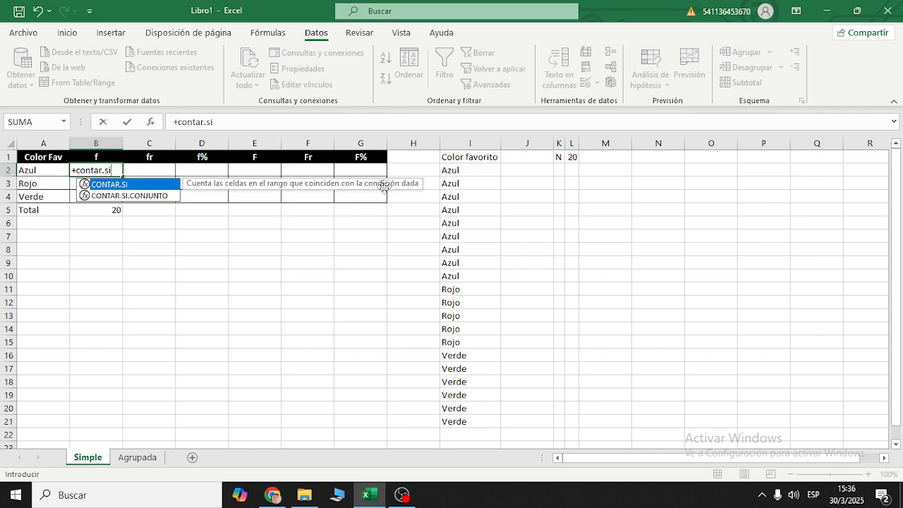
double_click(146, 186)
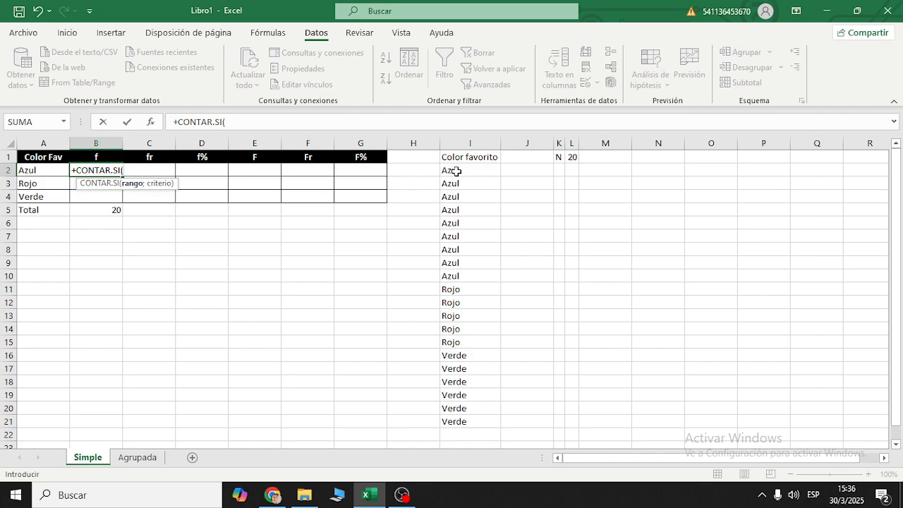
drag(453, 170, 472, 417)
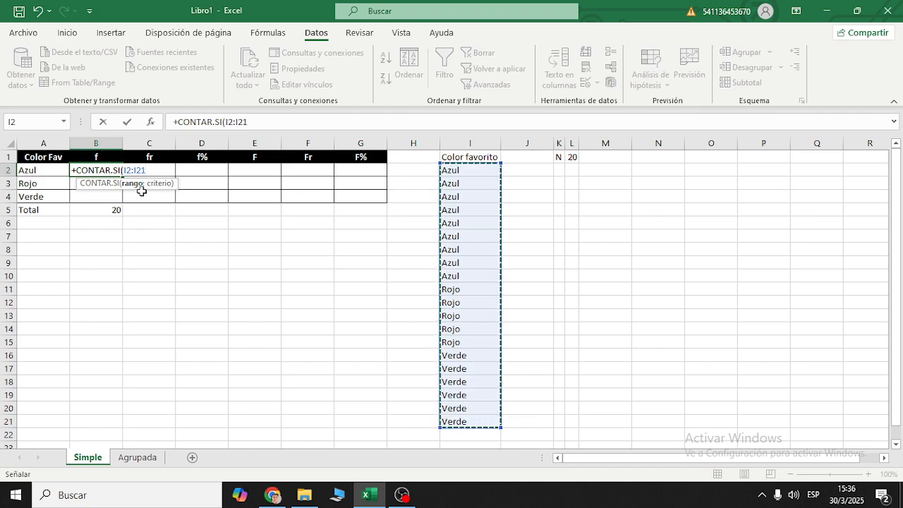
text(;)
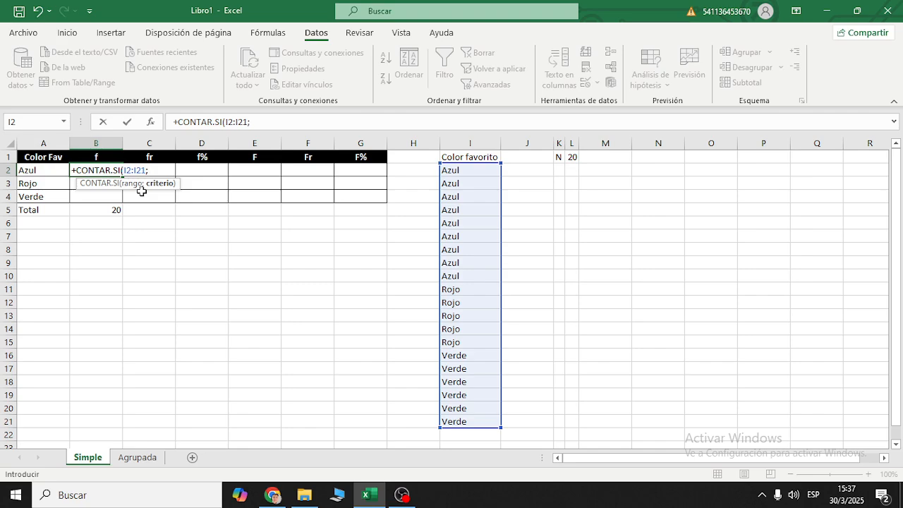
- Complete the B2 formula with the criterion "Azul" so it reads +CONTAR.SI(I2:I21;"Azul")
text(")
text(qz)
key(BackSpace)
key(BackSpace)
text(azul)
key(Return)
key(Return)
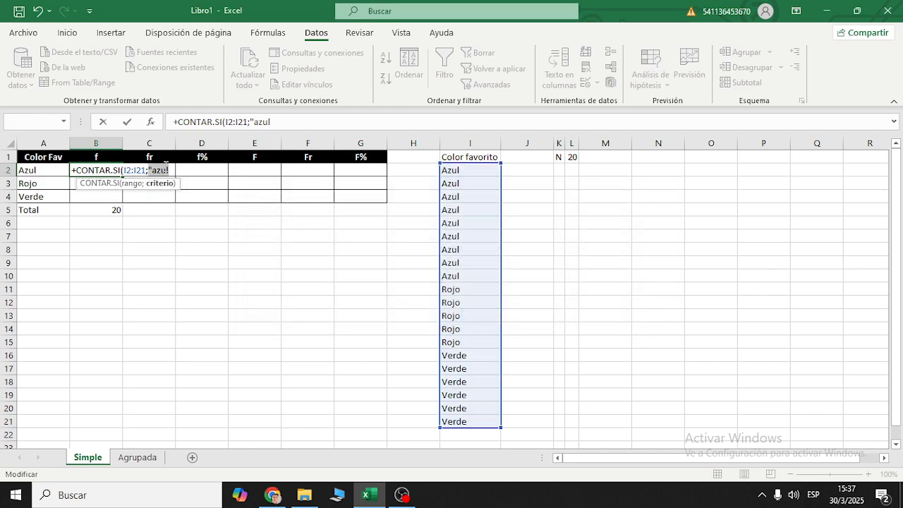
click(160, 171)
key(Left)
key(BackSpace)
text(A)
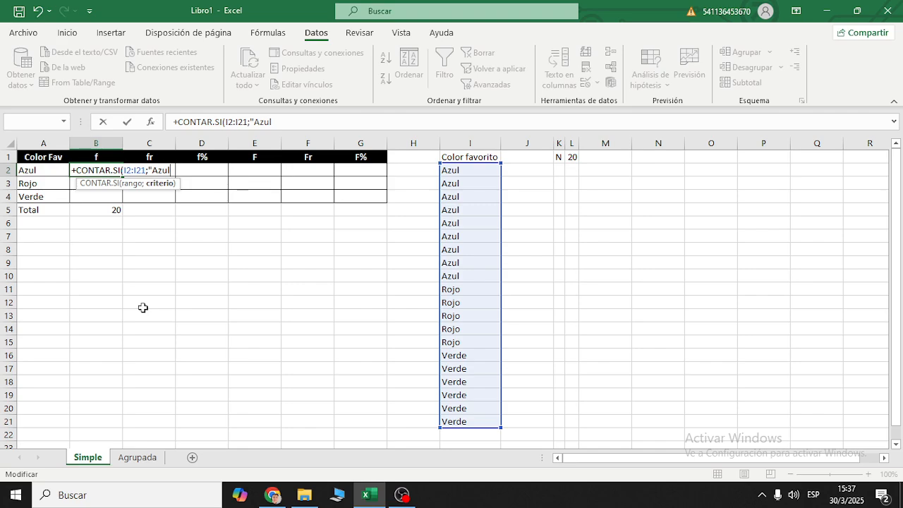
text("))
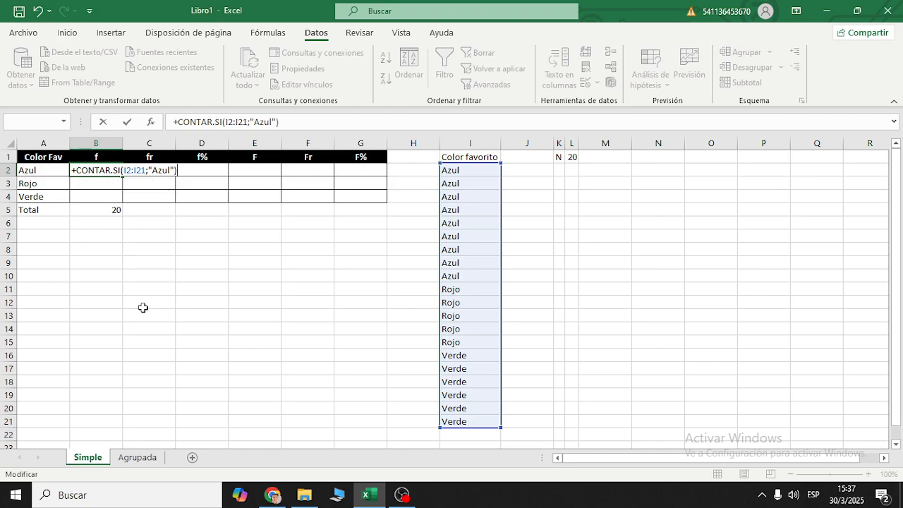
key(Return)
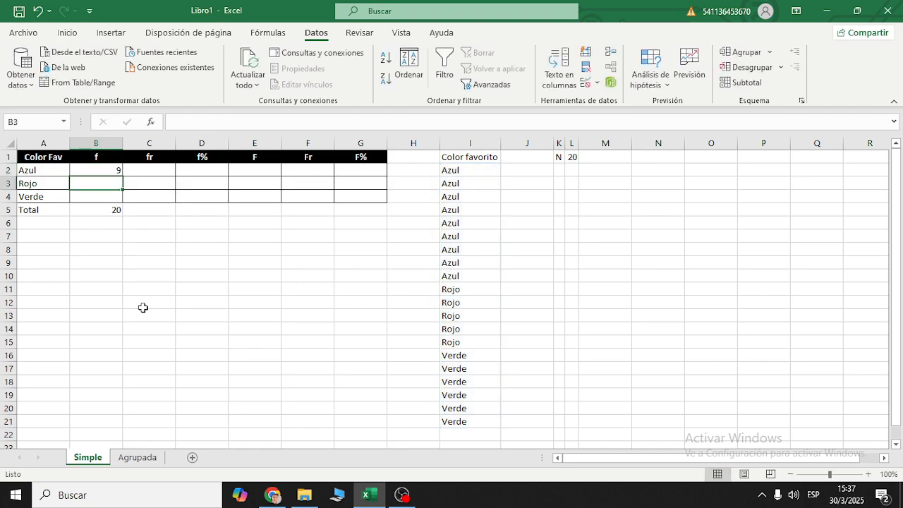
- Review the CONTAR.SI formula in B2 and compare its result with the Azul entries in column I
click(121, 171)
click(269, 121)
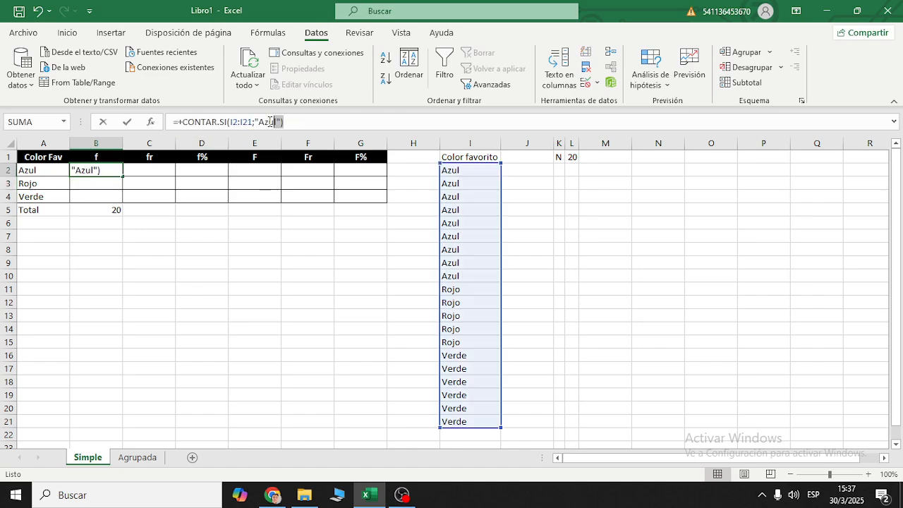
click(272, 262)
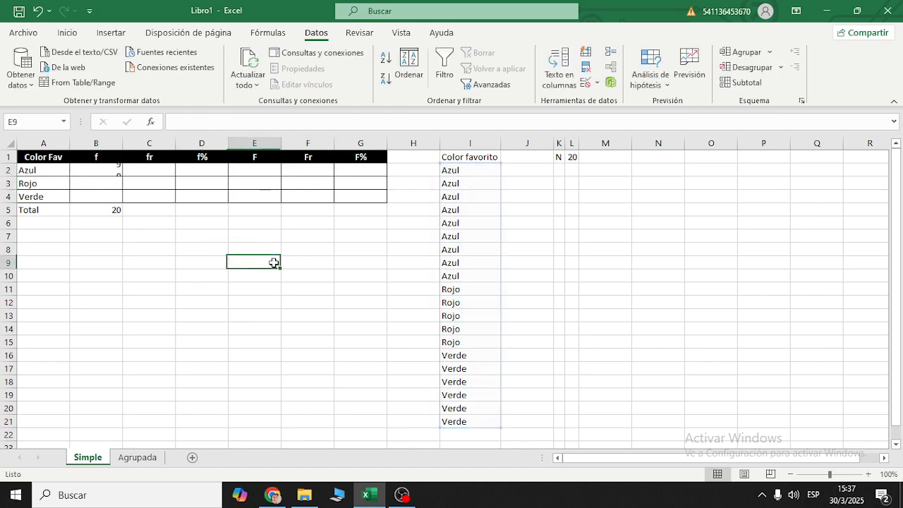
click(103, 170)
drag(450, 172, 465, 276)
- Count the Rojo entries in cell B3 with the formula +contar.si(I2:I21;"Rojo")
click(103, 183)
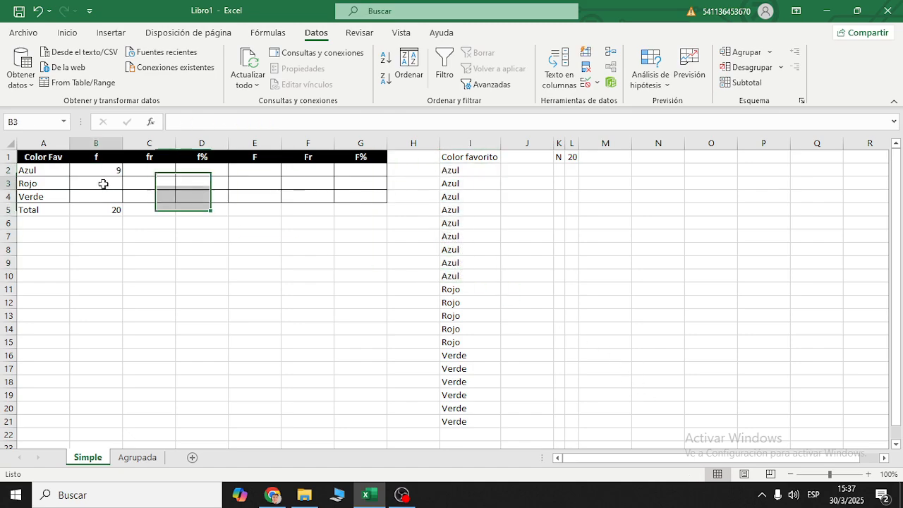
text(+)
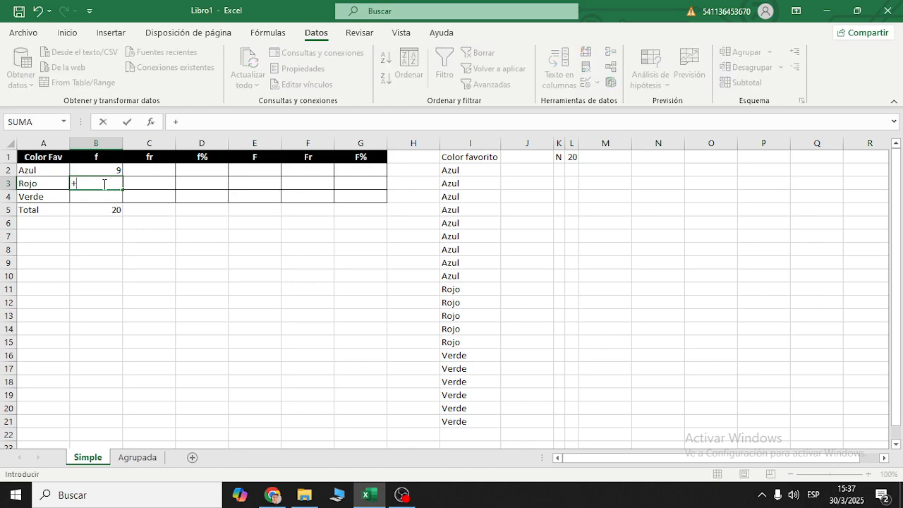
text(contar.)
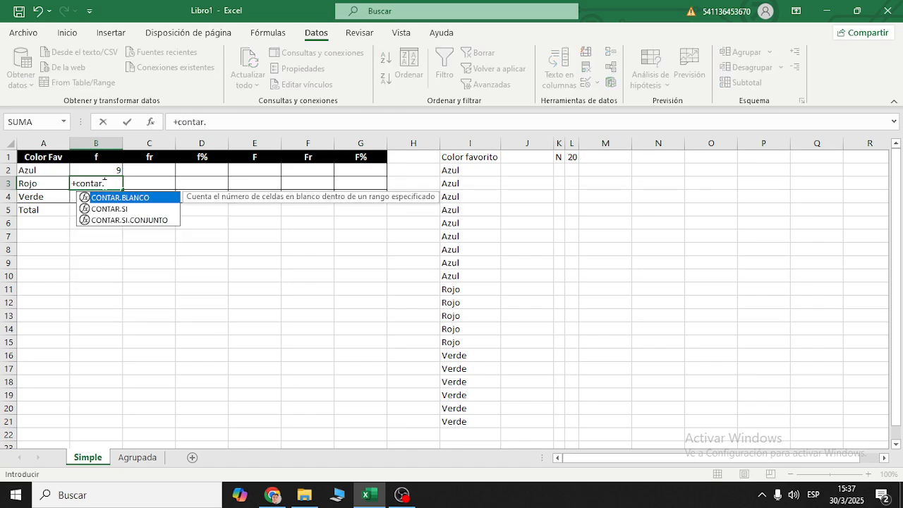
text(si()
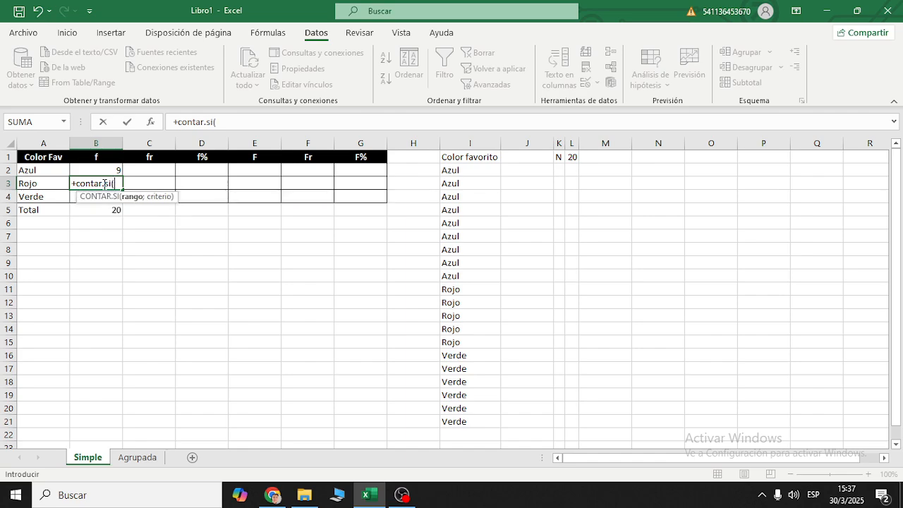
drag(462, 175, 487, 422)
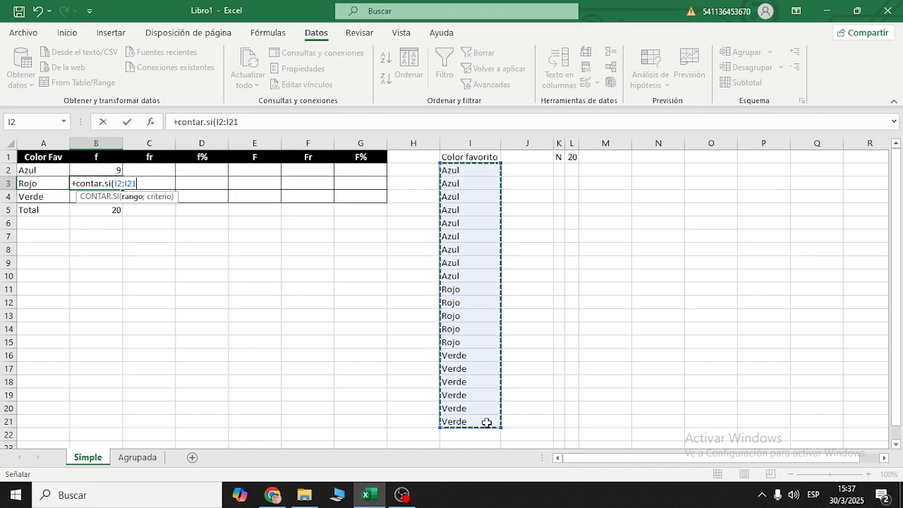
text(;")
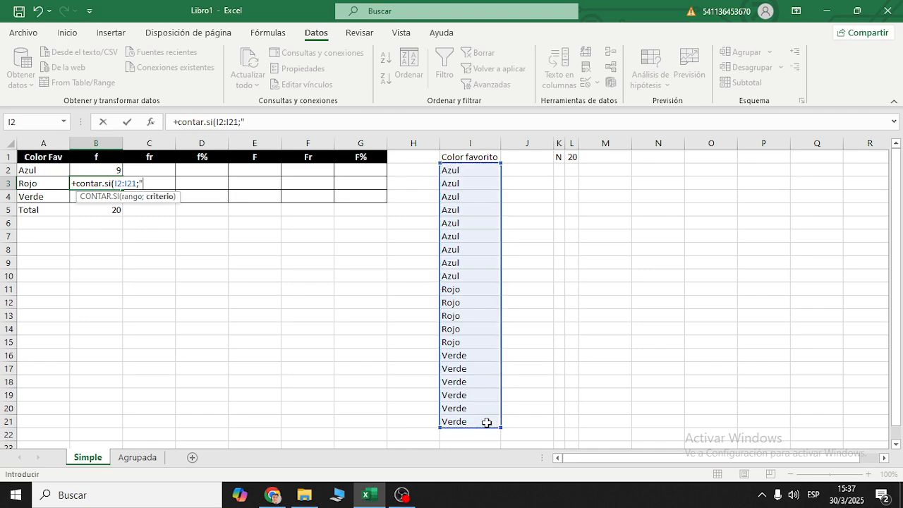
text(Rojo"))
key(Return)
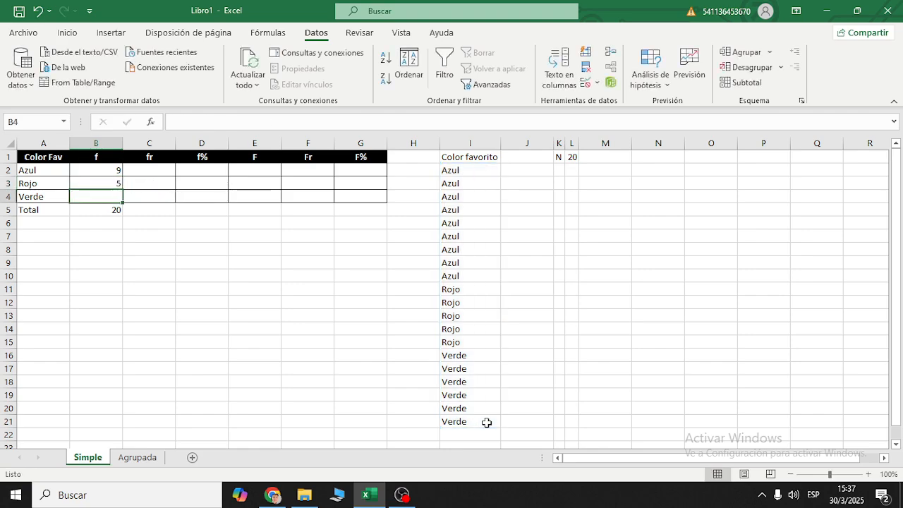
- Count the Verde entries in cell B4 with the formula +contar.si(I2:I21;"Verde")
text(+)
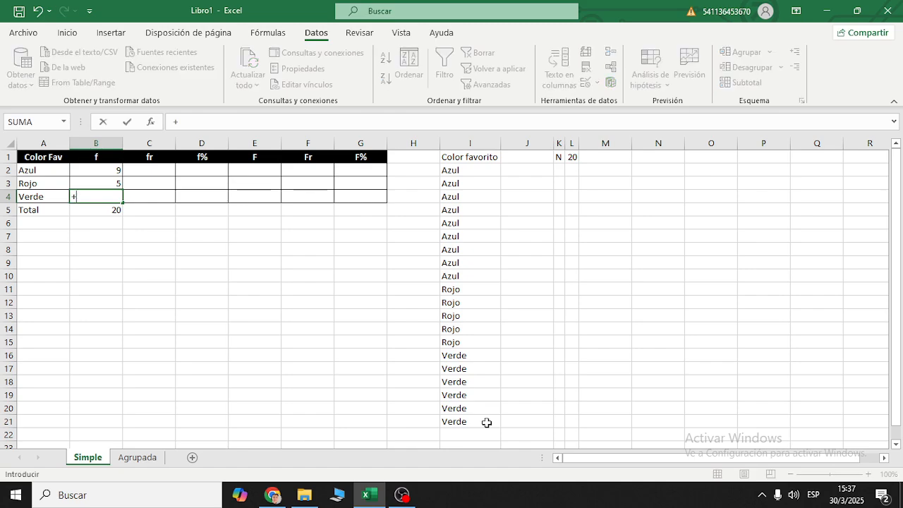
text(contar)
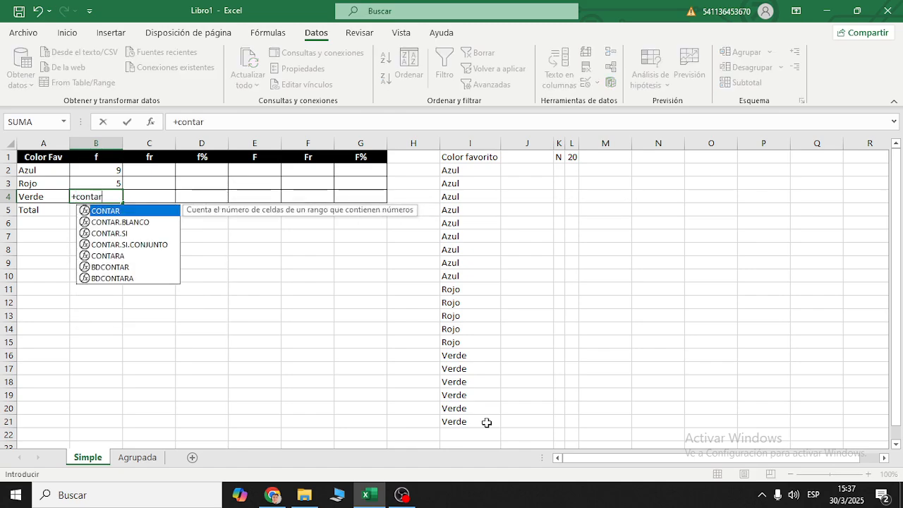
text(.si()
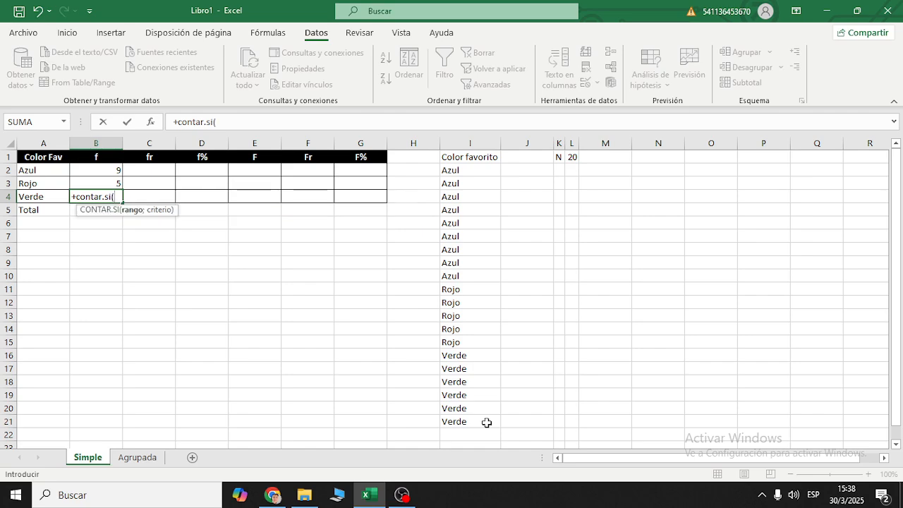
drag(485, 172, 477, 420)
text(;")
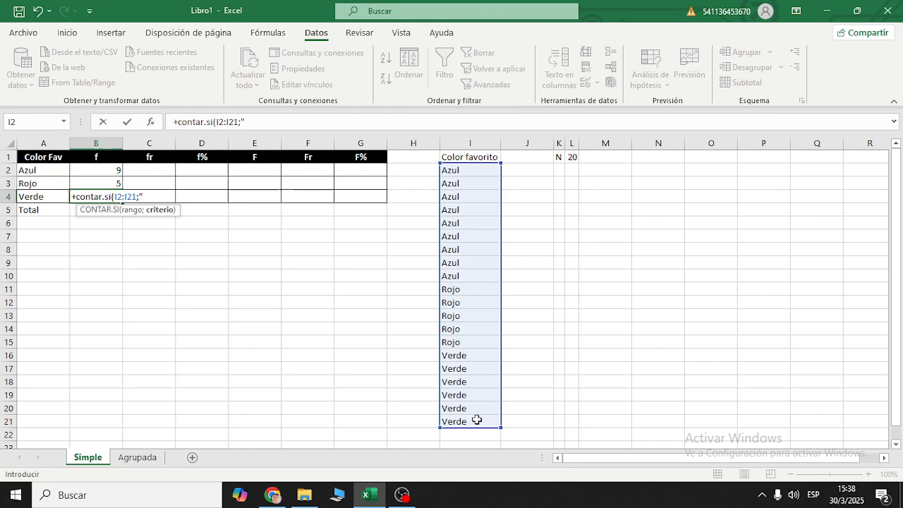
text(Verde"))
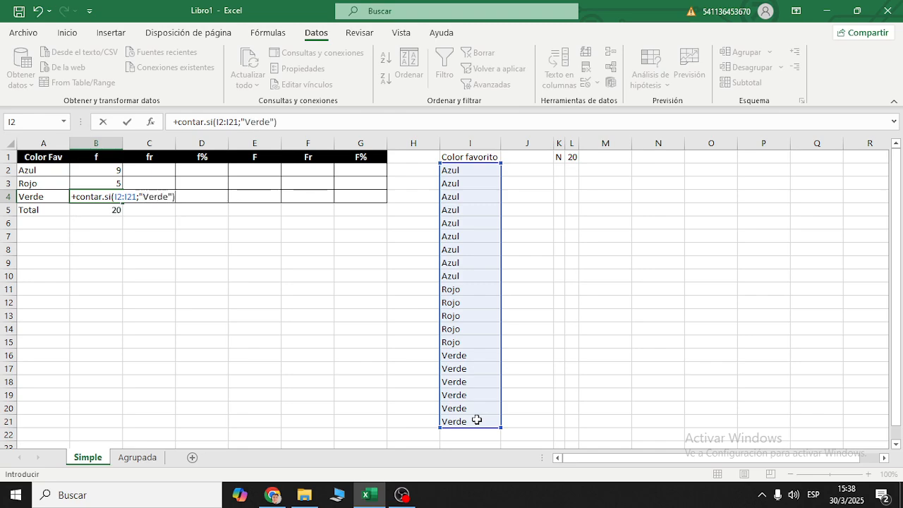
key(Return)
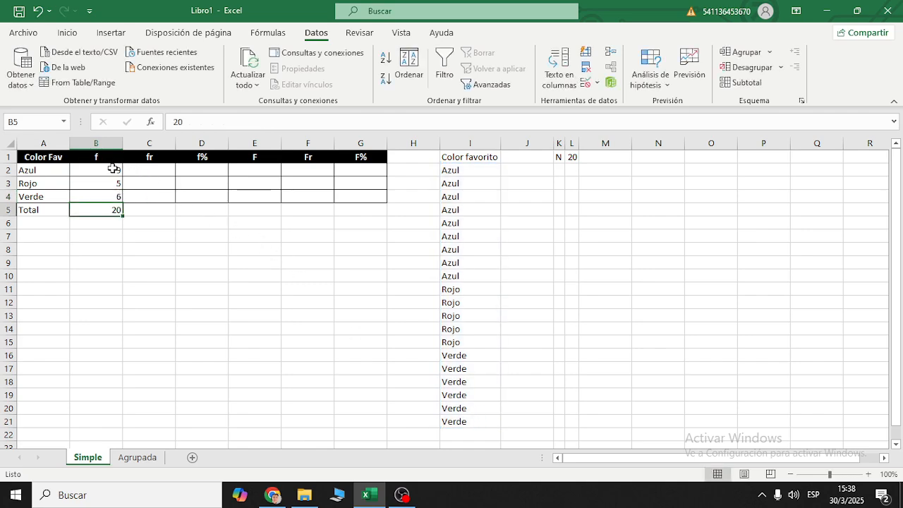
- Check the sum of frequencies B2:B4, the content of total cell B5 and the formula behind N in L1
drag(113, 169, 113, 198)
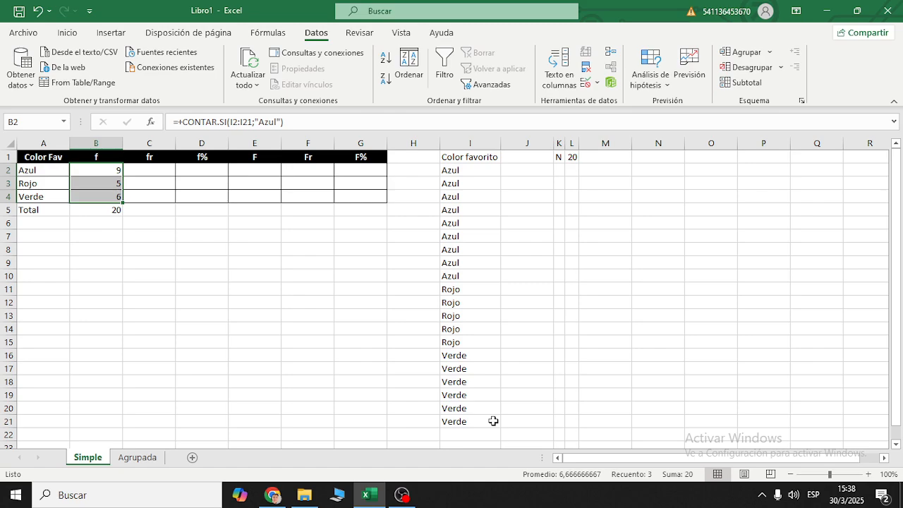
click(106, 211)
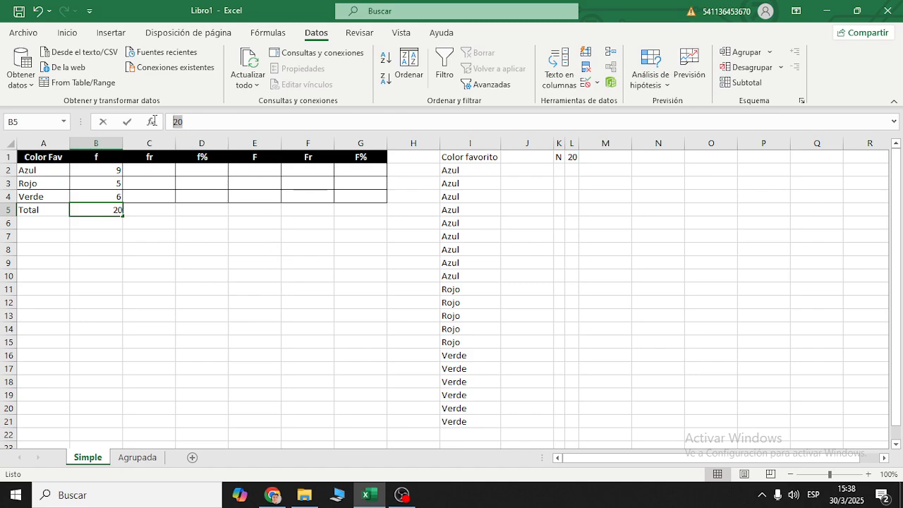
key(Escape)
click(577, 156)
drag(261, 122, 227, 122)
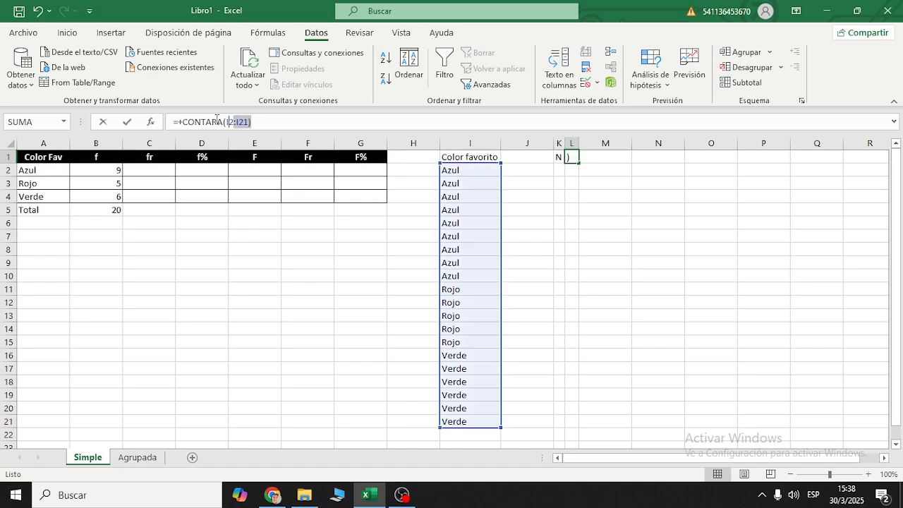
key(Escape)
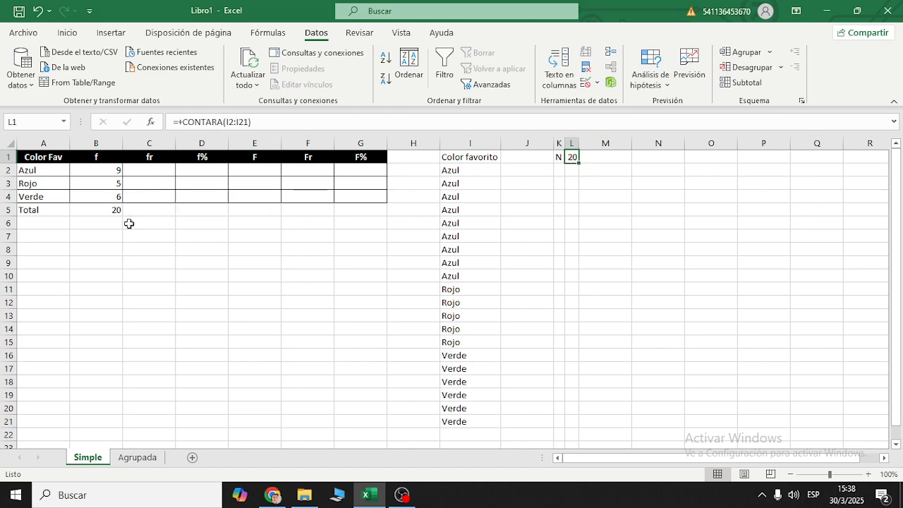
- Replace the fixed total in cell B5 with the formula =L1, linking it to the N value
click(107, 208)
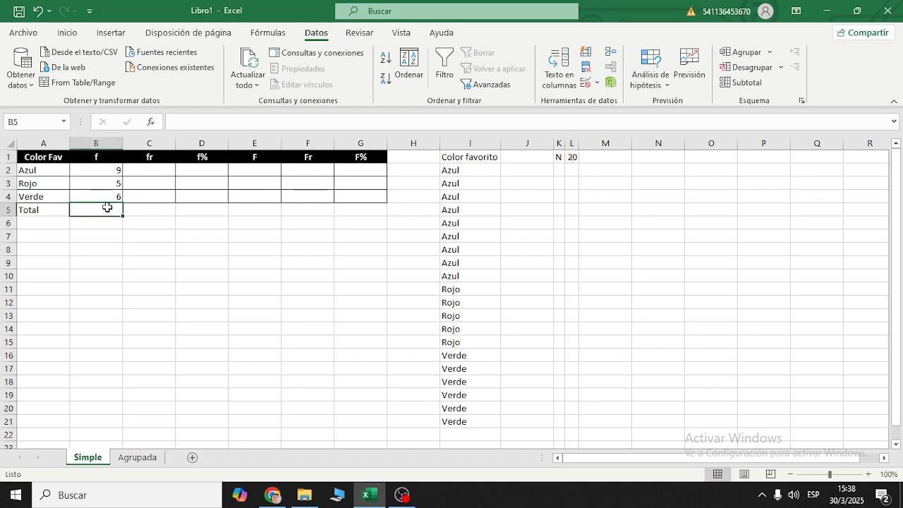
text(+)
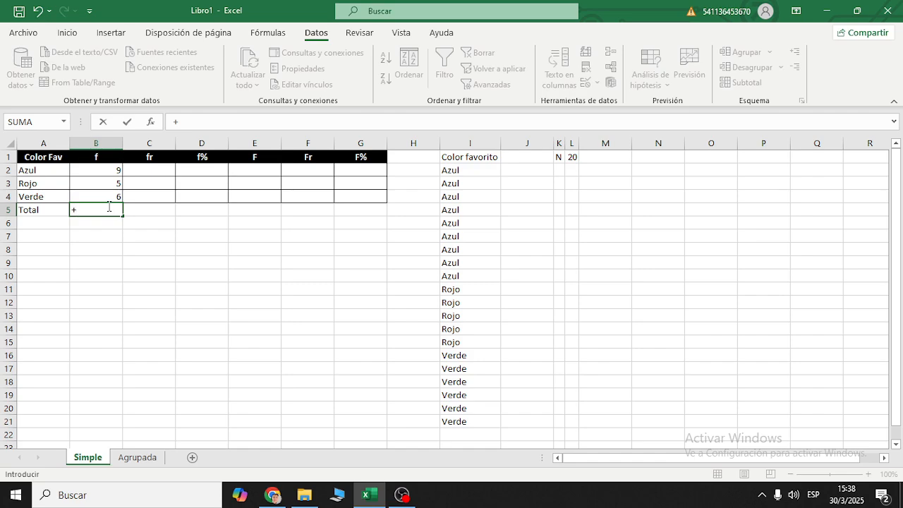
key(BackSpace)
text(=)
click(575, 158)
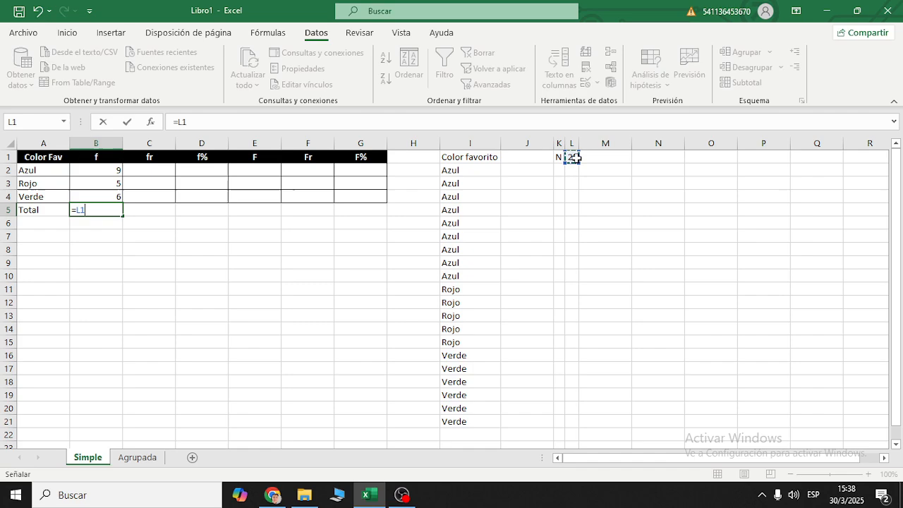
key(Return)
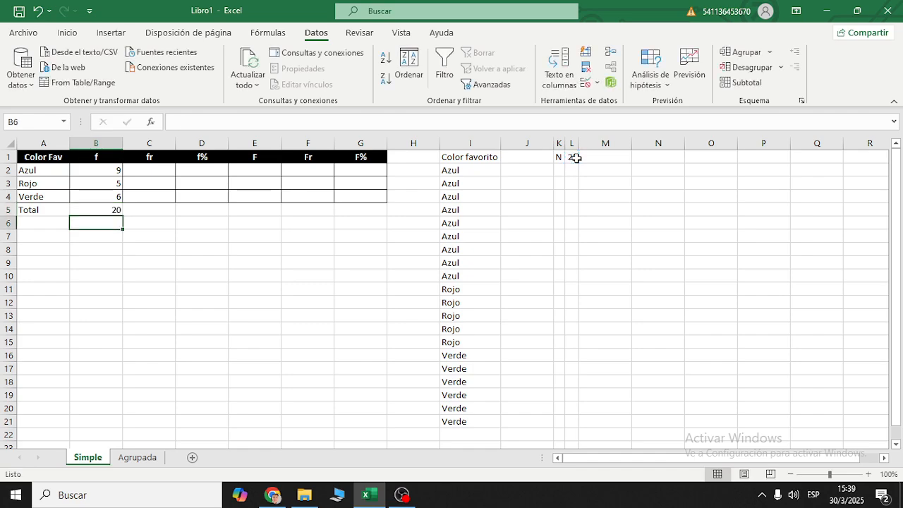
- Test the link between B5 and L1 by overwriting the N value in L1 with 25
click(114, 206)
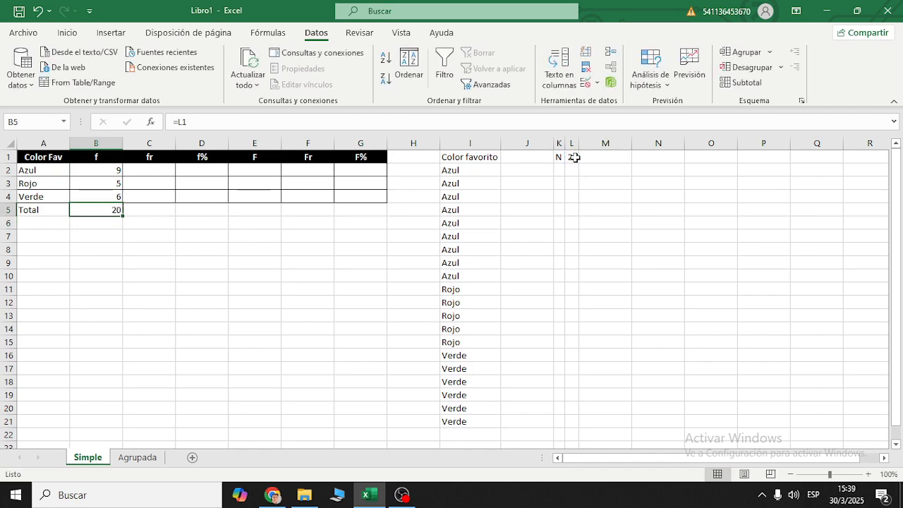
click(575, 157)
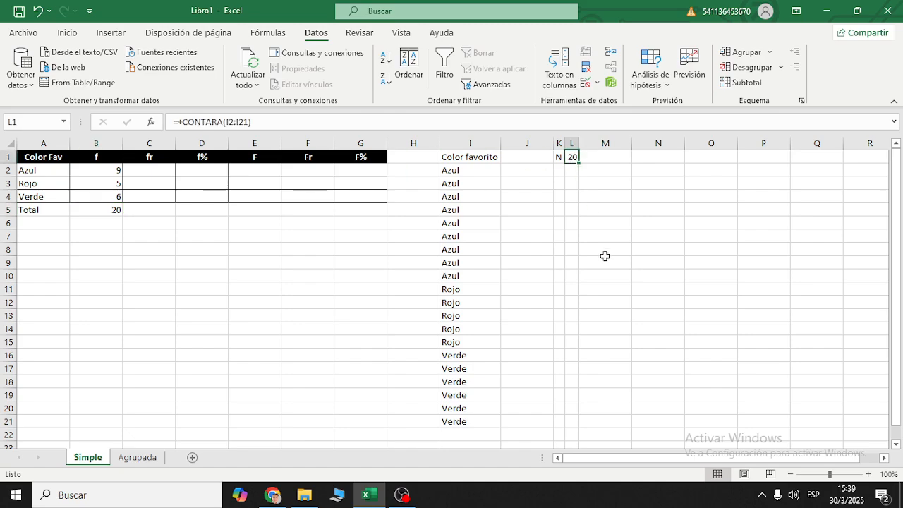
text(25)
key(Return)
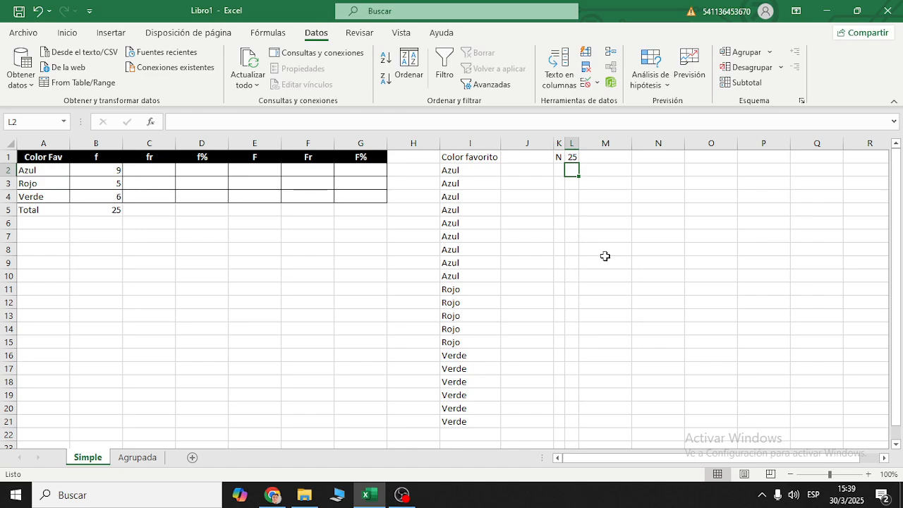
- Undo the last change to N in L1 and check total cell B5 and the frequencies in B2:B4
key(ctrl+z)
click(122, 209)
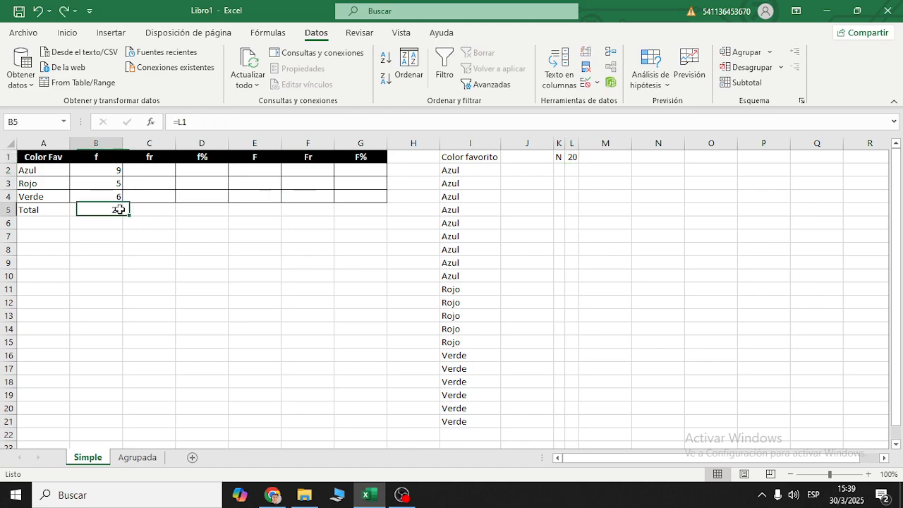
drag(113, 172, 117, 195)
- Replace the link in total cell B5 with the formula +suma(B2:B4)
click(113, 209)
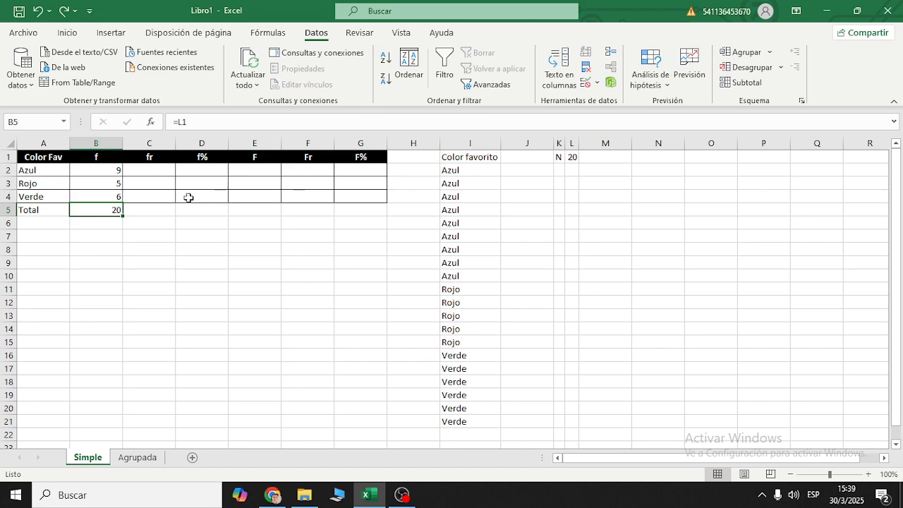
key(Delete)
text(+suma)
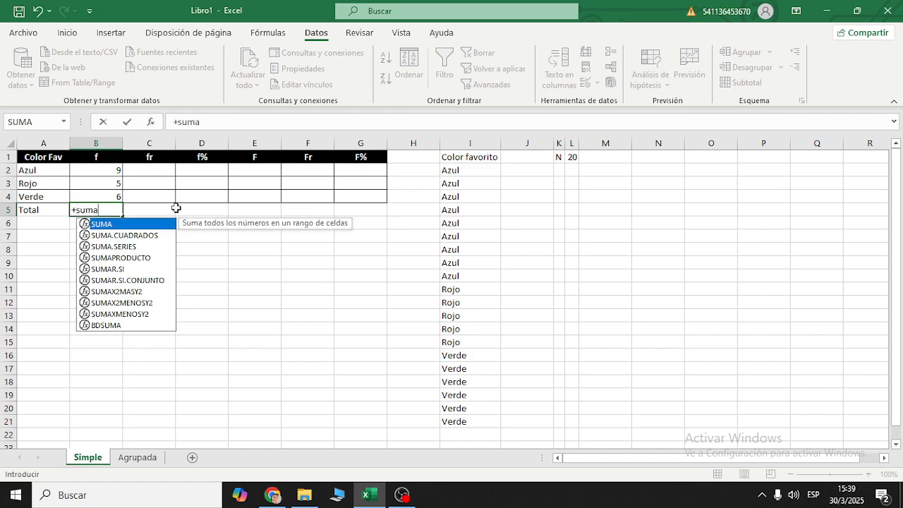
text(()
drag(98, 169, 107, 195)
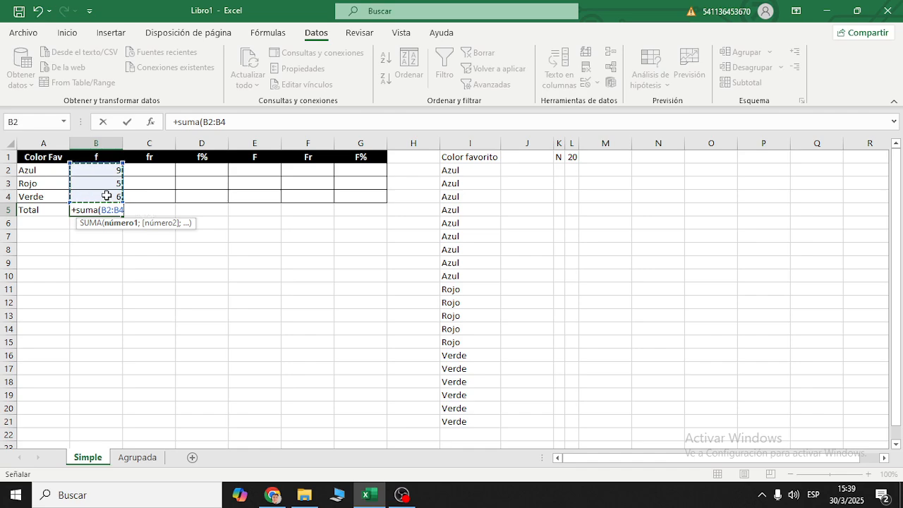
text())
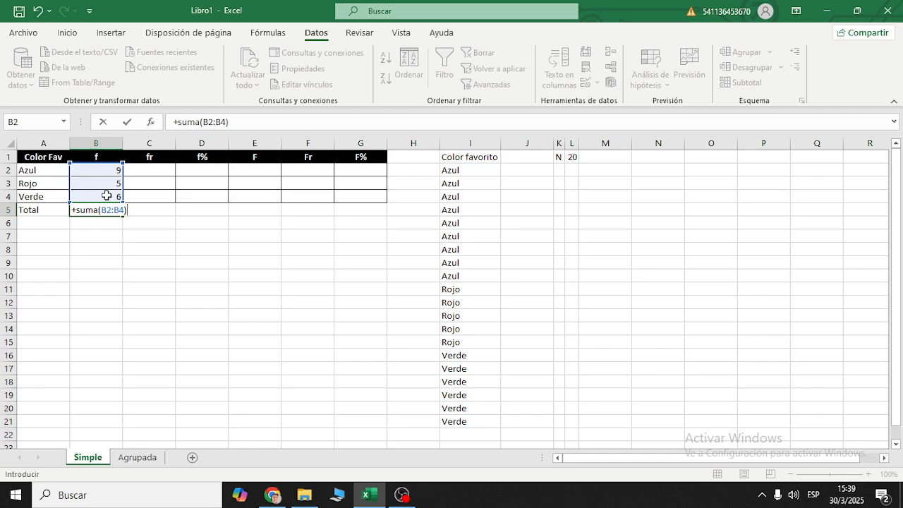
key(Return)
- Compare the total in B5 and its formula with the N value in L1
click(111, 207)
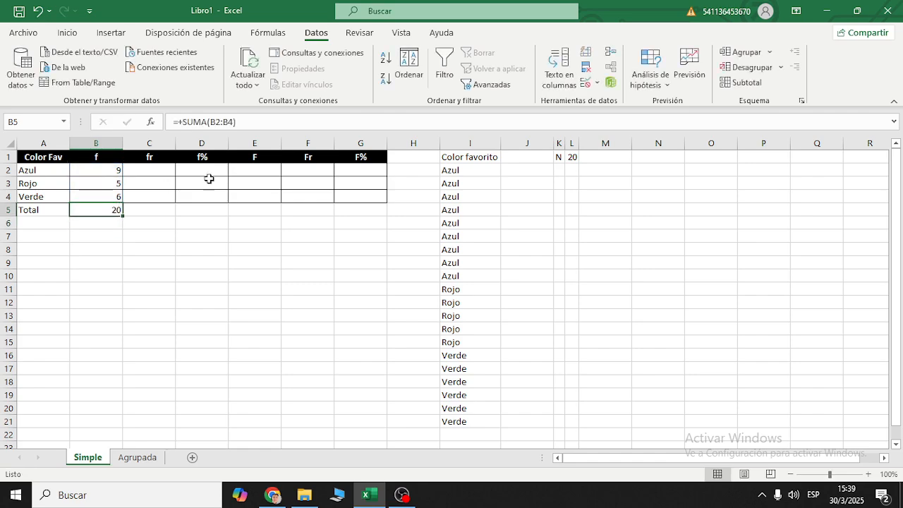
click(580, 156)
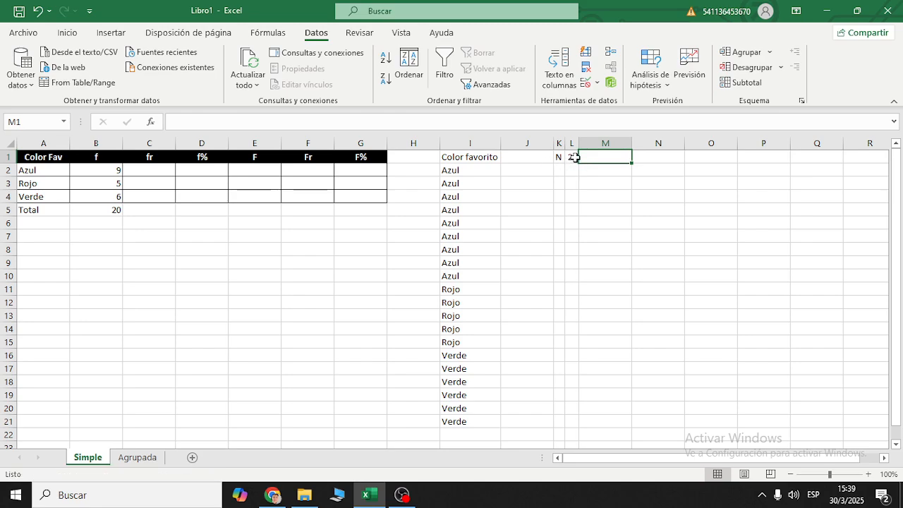
click(573, 158)
click(102, 220)
click(111, 211)
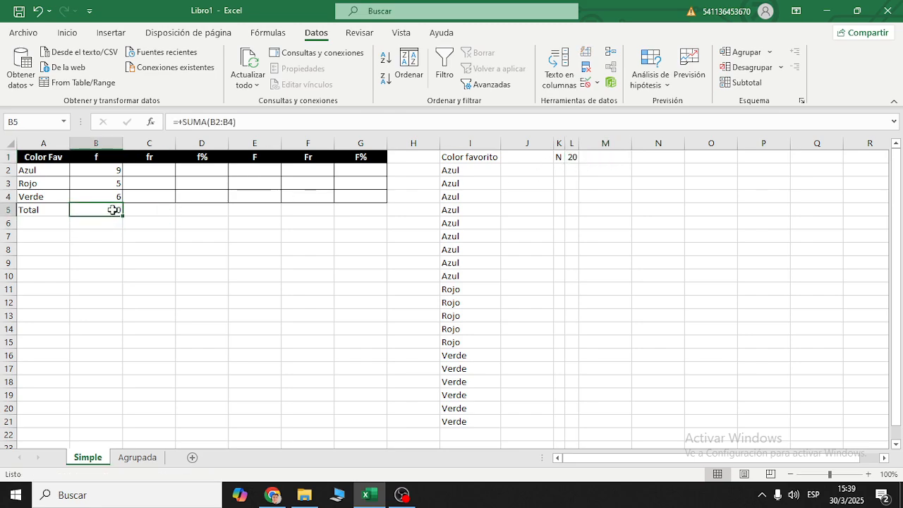
click(161, 167)
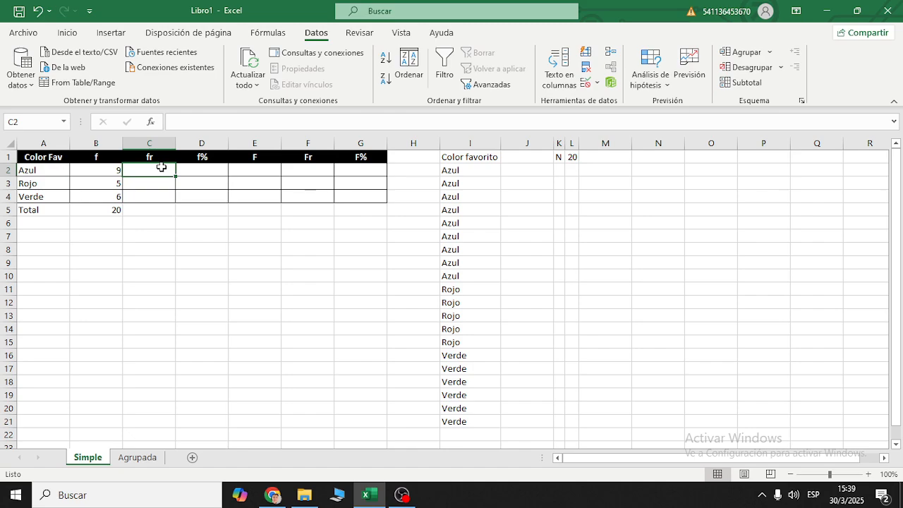
key(Down)
key(Down)
key(Down)
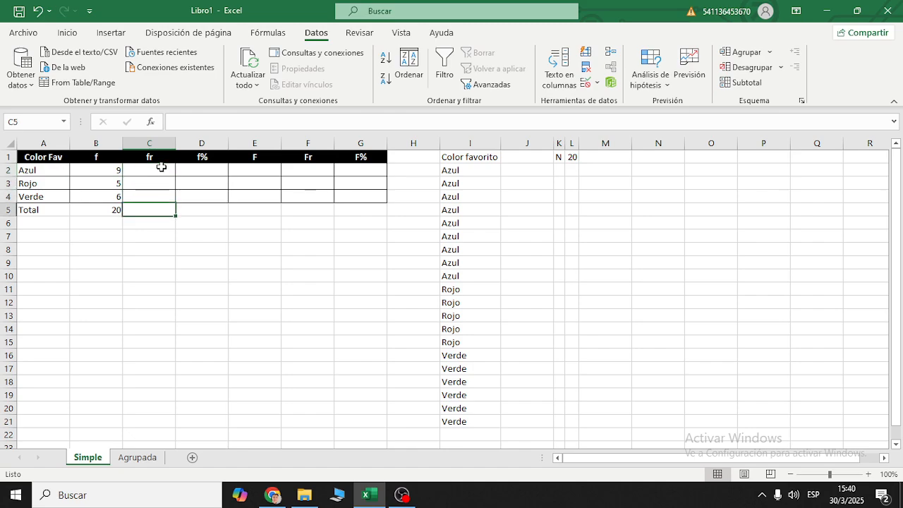
key(Up)
key(Up)
key(Up)
key(Down)
key(Down)
key(Down)
key(Up)
key(Up)
key(Up)
key(Down)
key(Down)
key(Down)
key(Up)
key(Up)
key(Up)
key(Up)
key(Down)
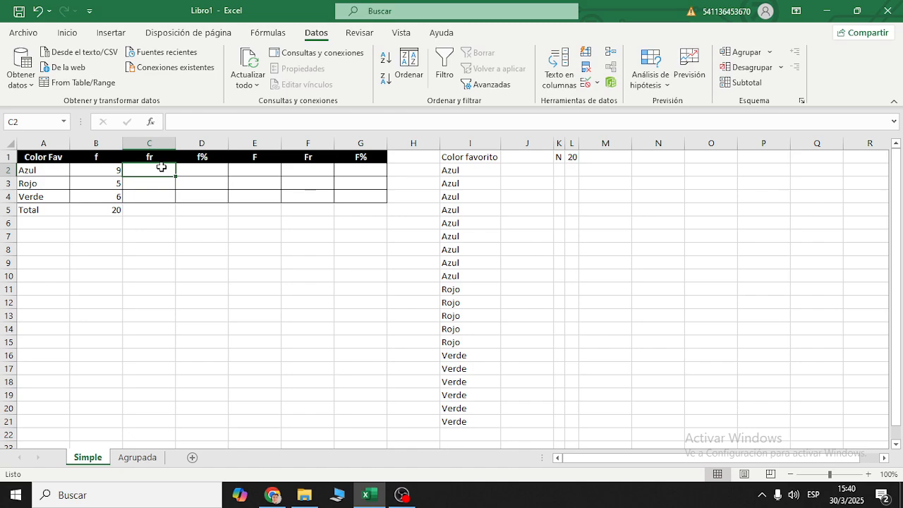
drag(65, 169, 99, 195)
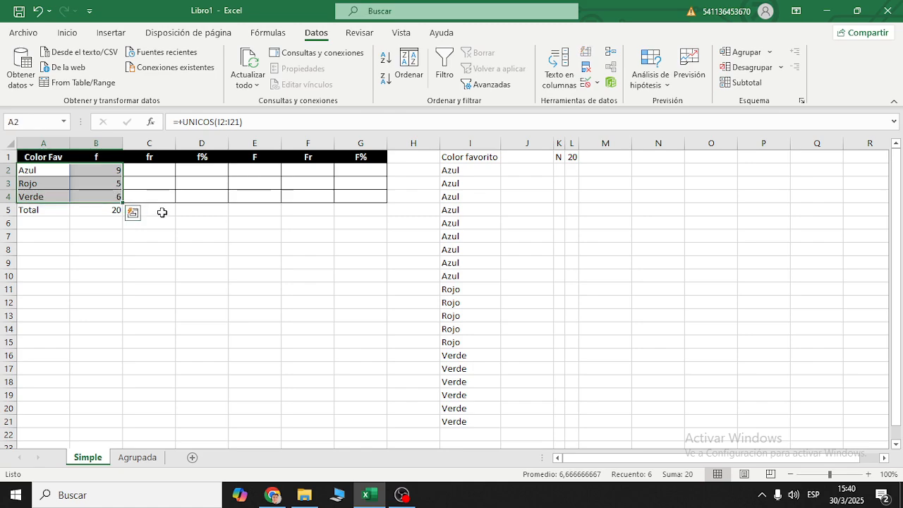
- Calculate Azul's relative frequency in cell C2 with the formula +B2/B5
click(163, 171)
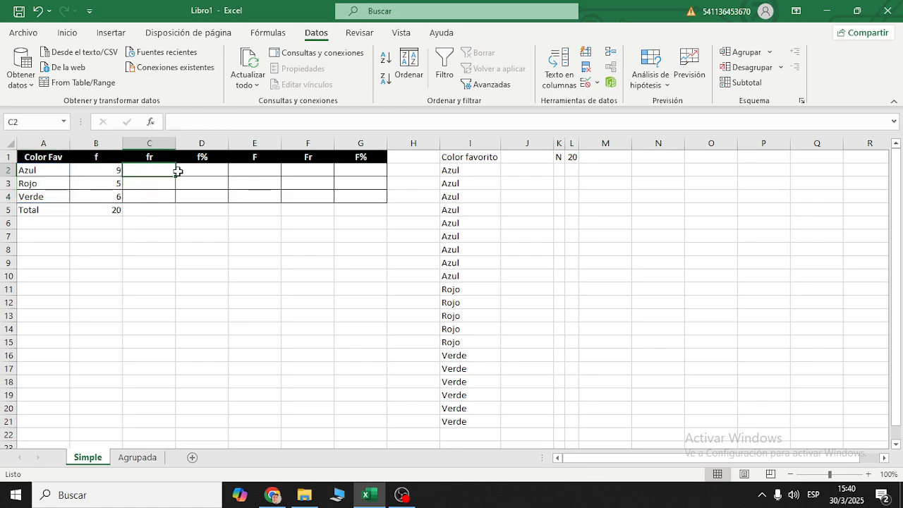
text(+)
key(Left)
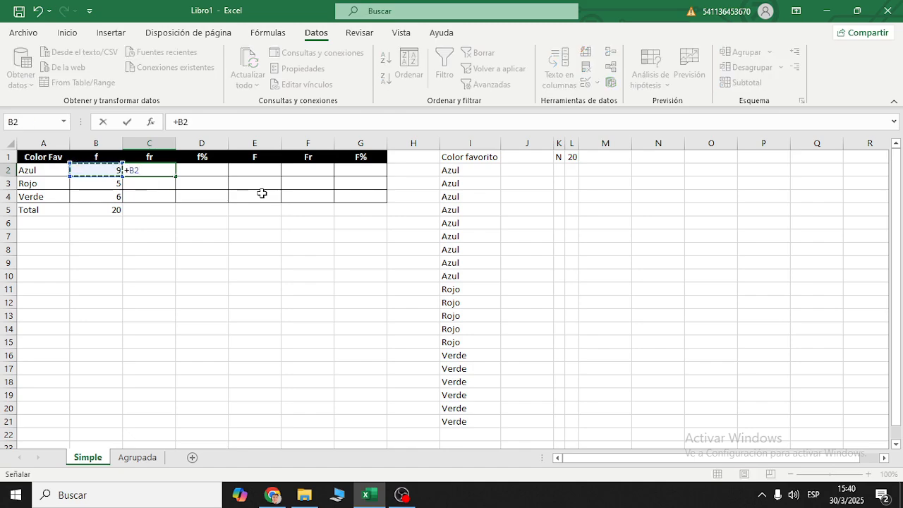
text(/)
key(Down)
key(Down)
key(Down)
key(Left)
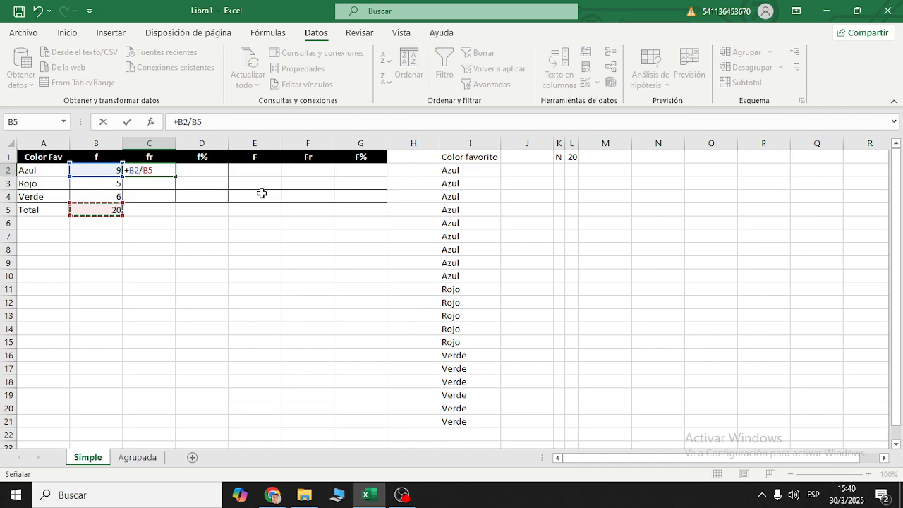
key(Return)
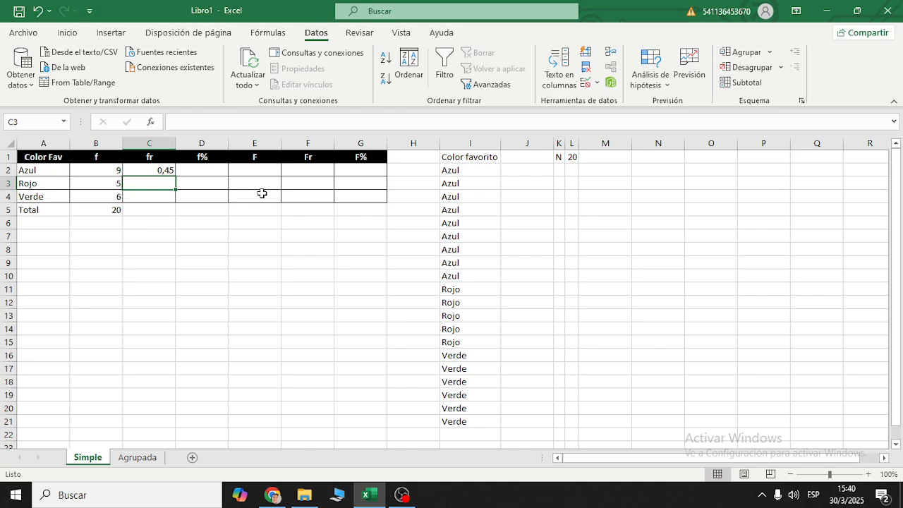
- Calculate Rojo's relative frequency in cell C3 with the formula +B3/B5
click(105, 188)
click(106, 214)
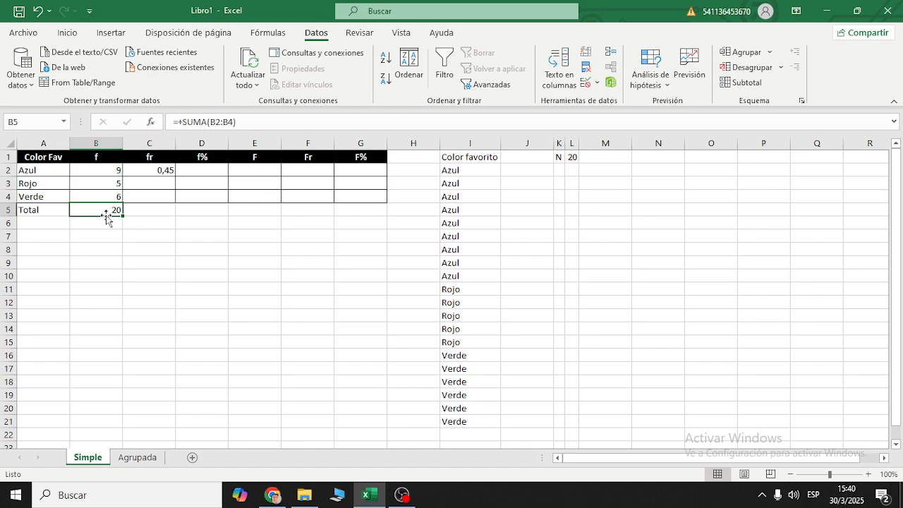
click(115, 195)
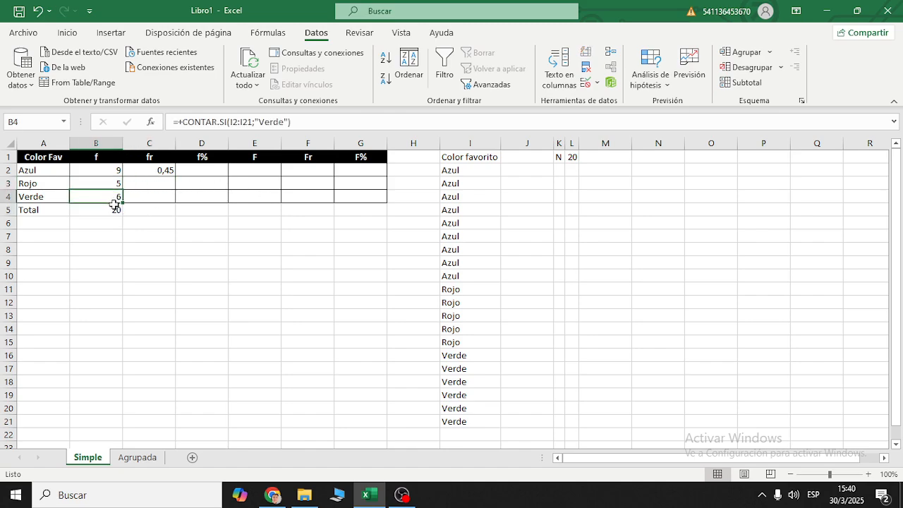
click(114, 208)
click(152, 181)
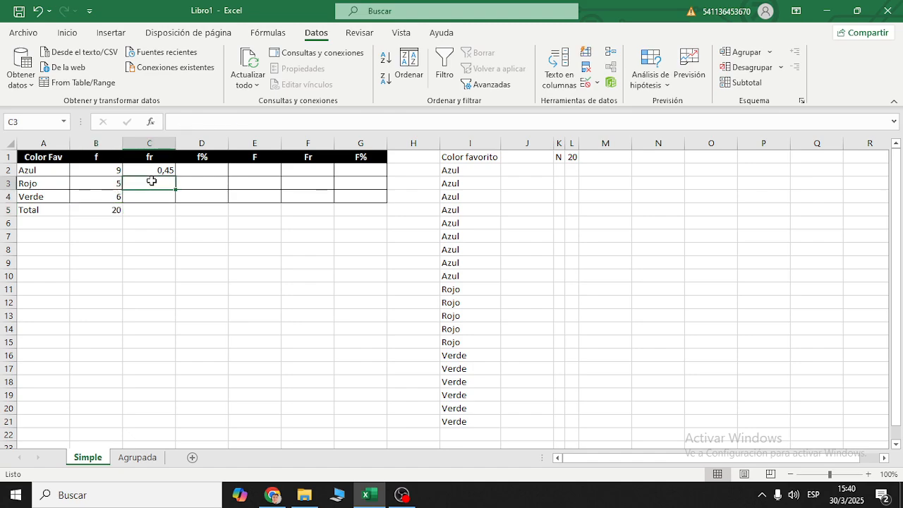
text(+)
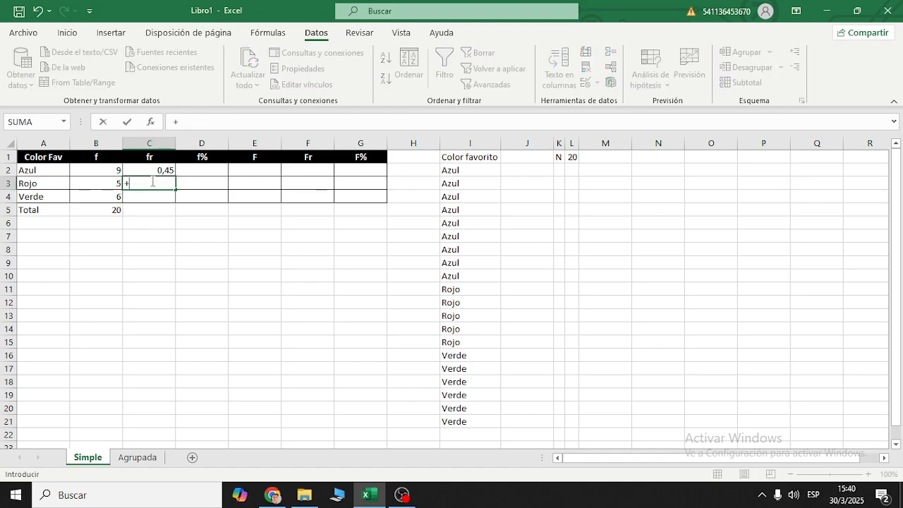
key(Left)
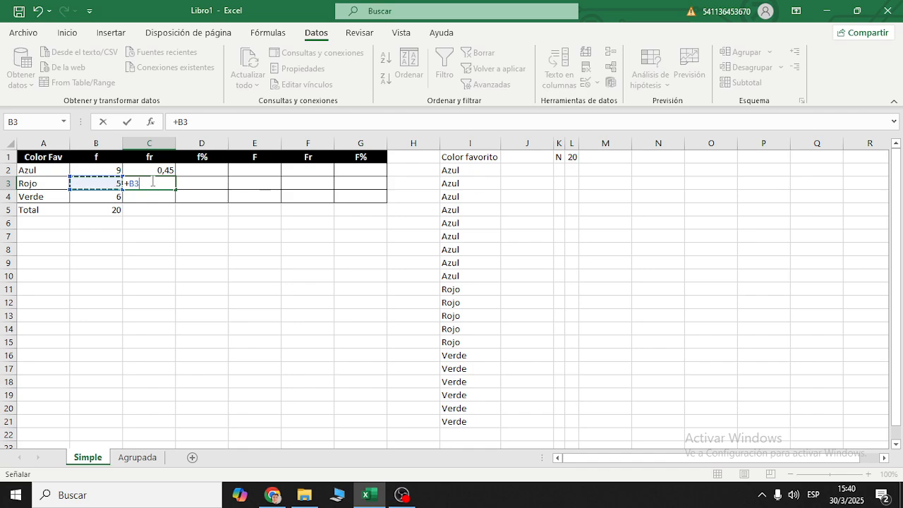
text(/)
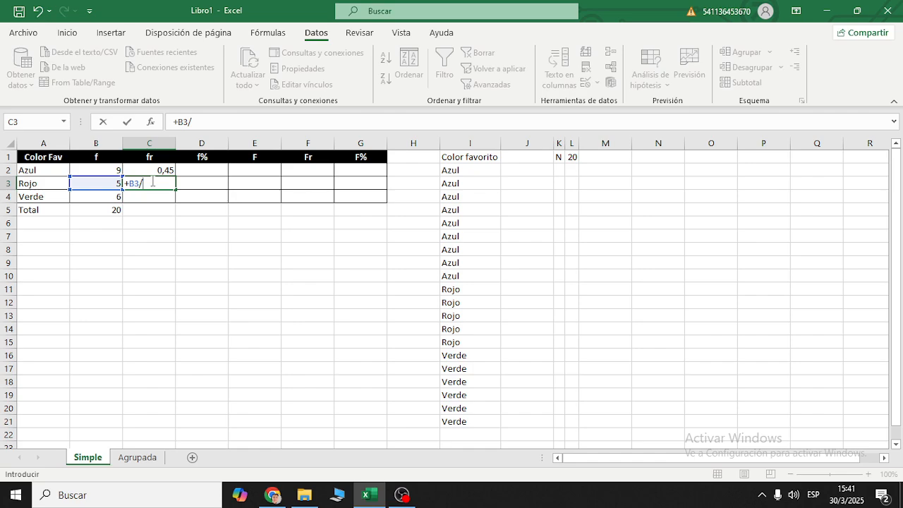
text(B5)
key(Return)
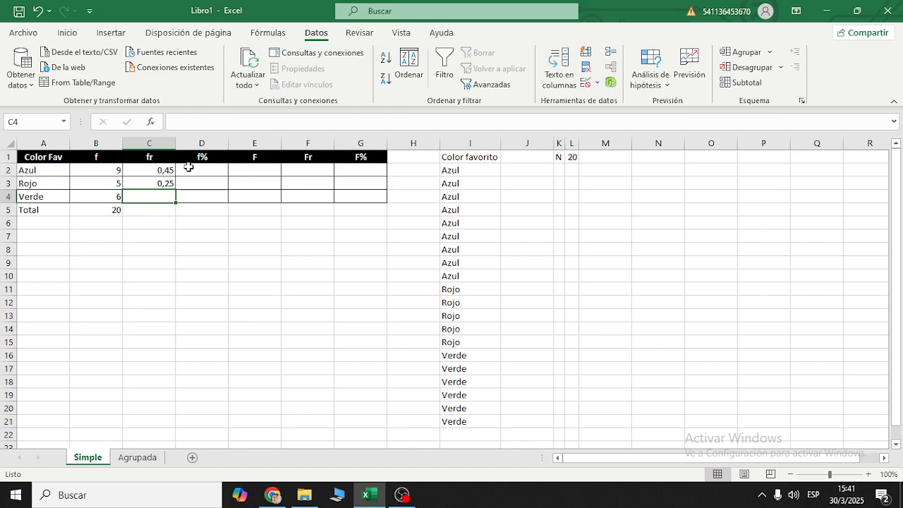
- Calculate Verde's relative frequency in cell C4 with the formula =B4/B5
text(+)
key(BackSpace)
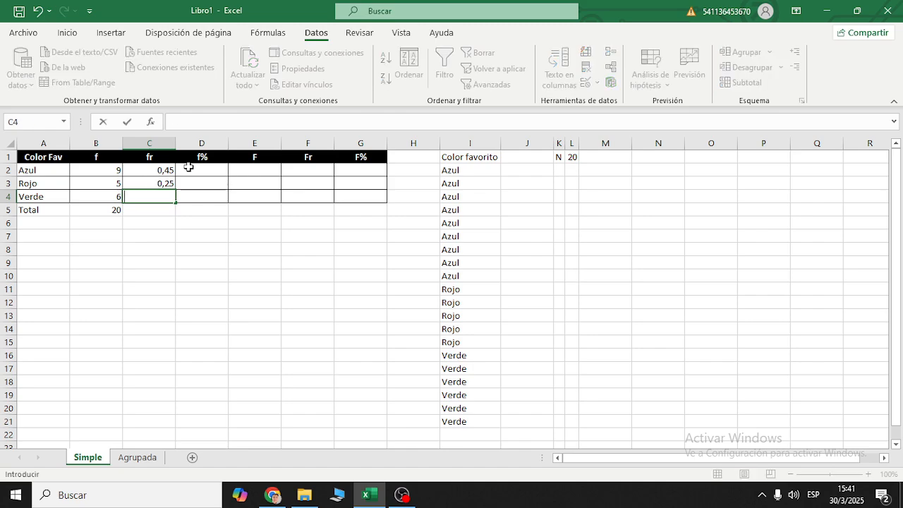
text(=)
click(107, 197)
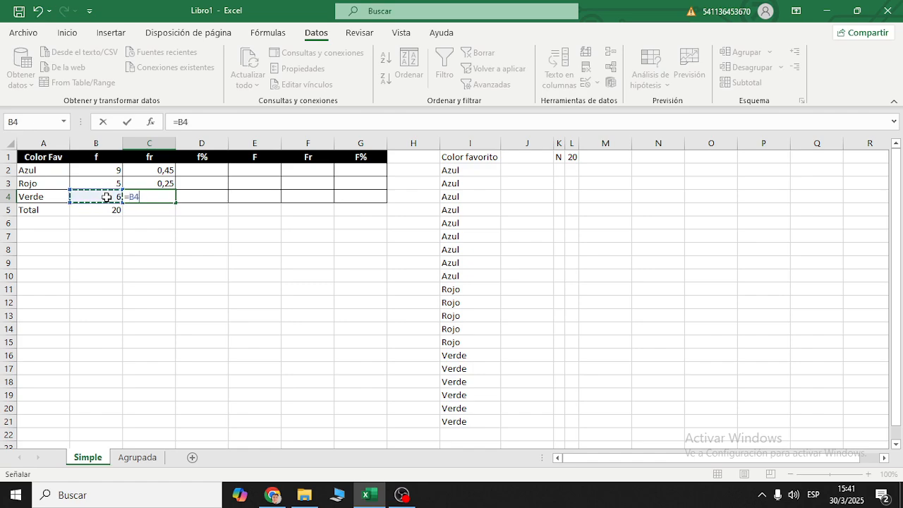
text(/)
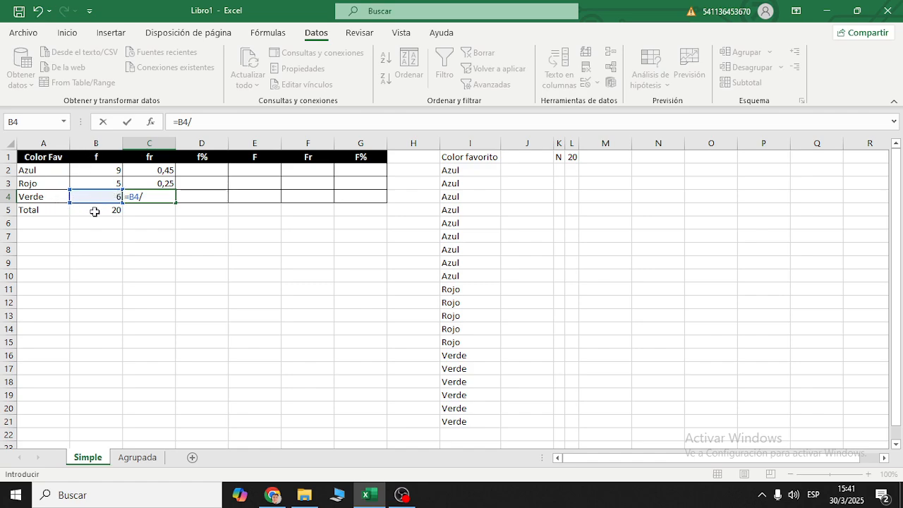
click(94, 212)
key(Return)
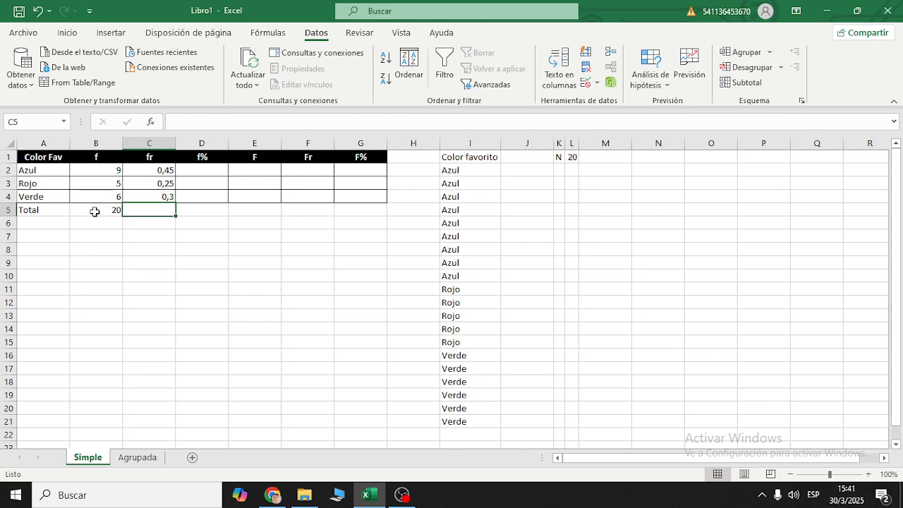
- Total the relative frequencies in cell C5 with the formula +suma(C2:C4)
text(+s)
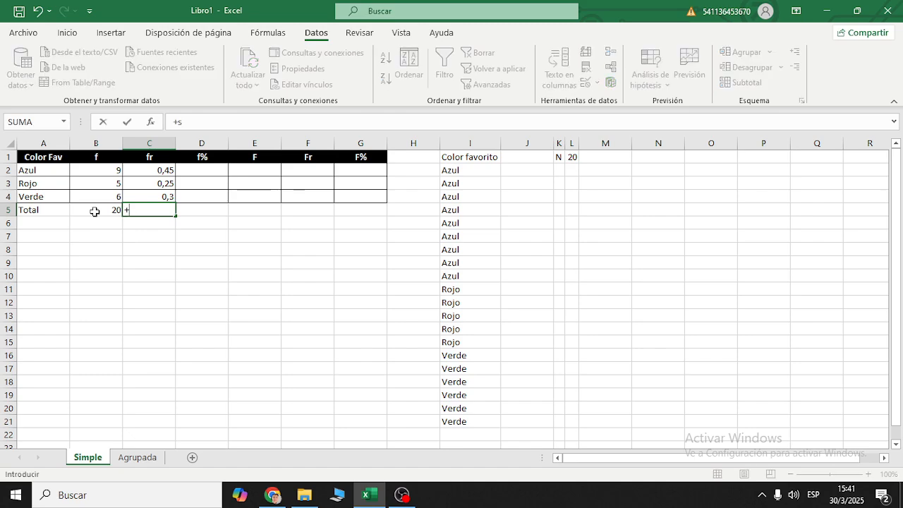
text(uma()
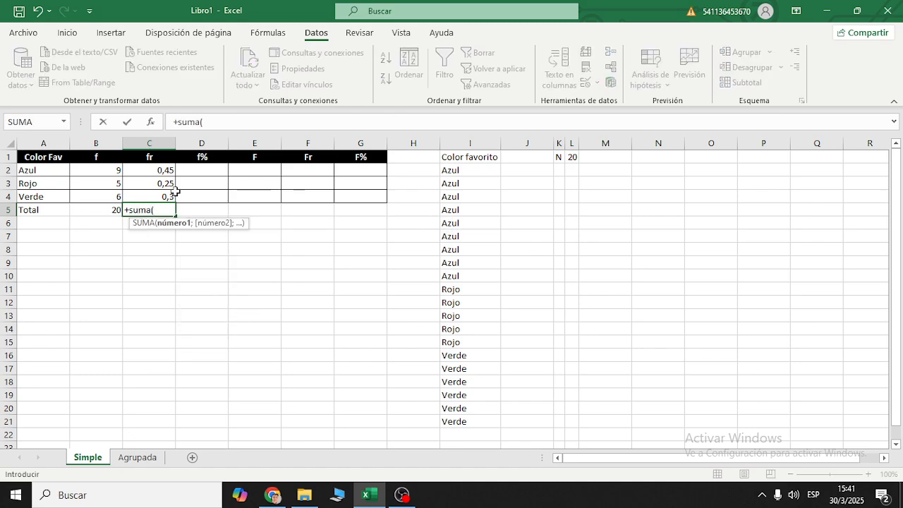
drag(164, 170, 165, 194)
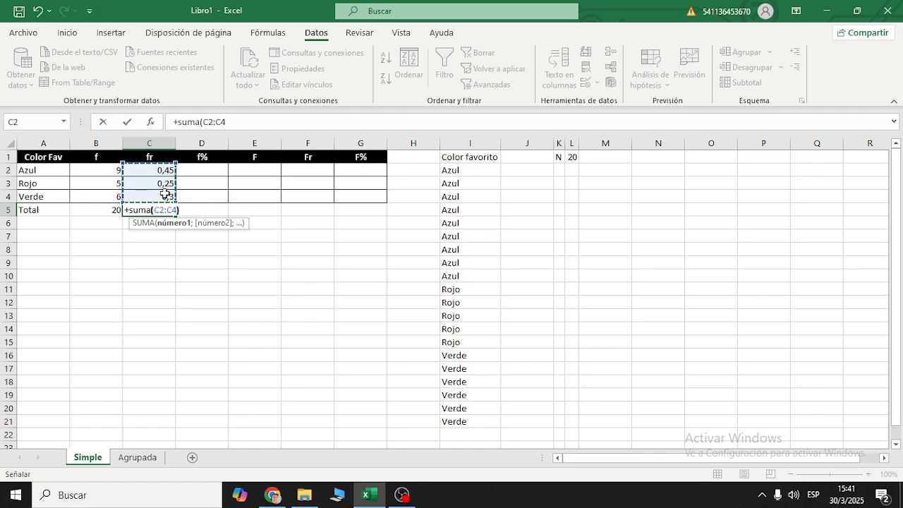
key(Return)
- Clear the relative-frequency formulas and their total from cells C3:C5
click(167, 209)
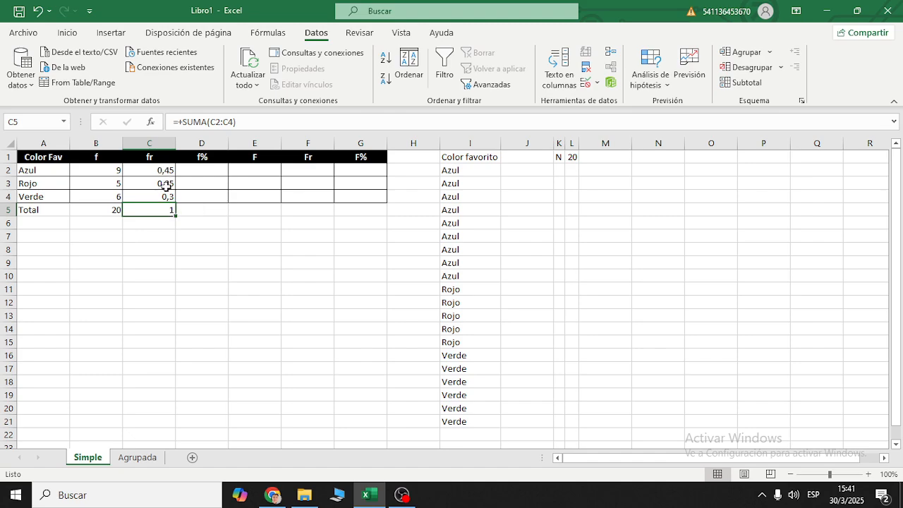
drag(167, 185, 167, 208)
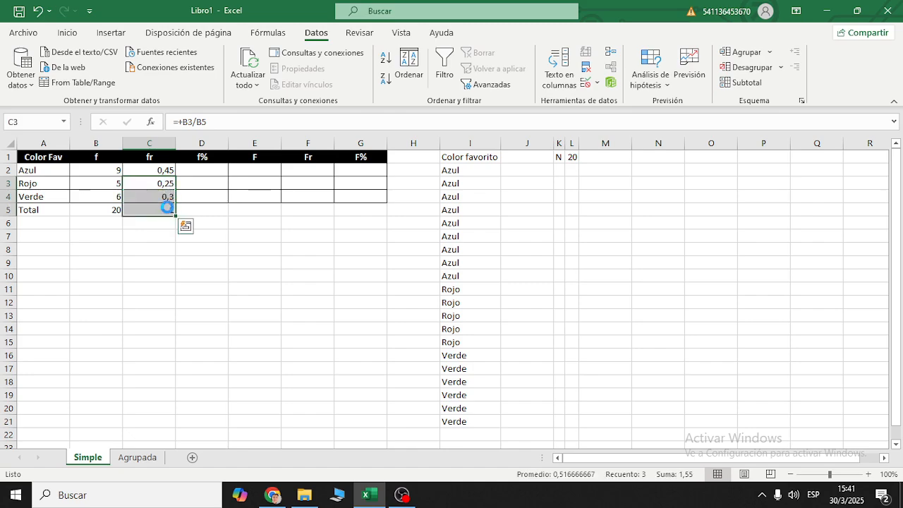
key(Delete)
- Try the absolute reference $B$5 in Azul's relative-frequency formula in C2 and restore it to the relative reference B5
click(160, 166)
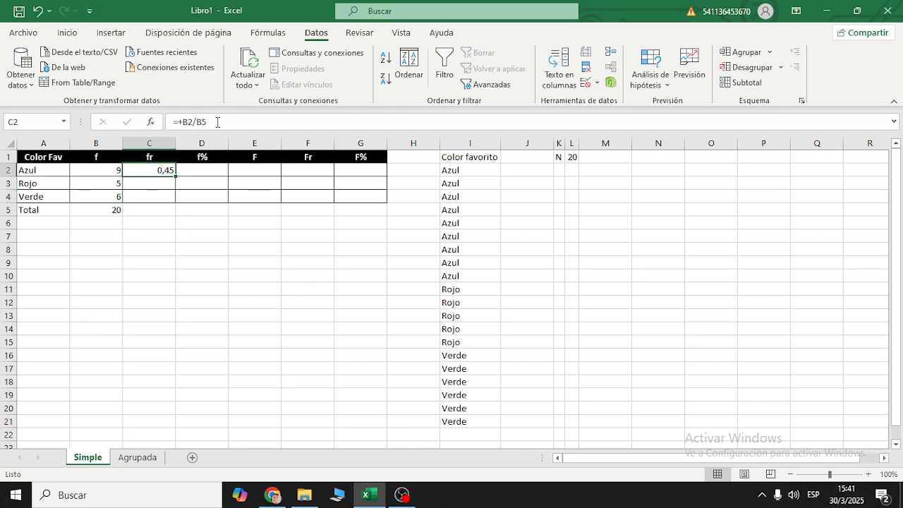
drag(217, 122, 195, 122)
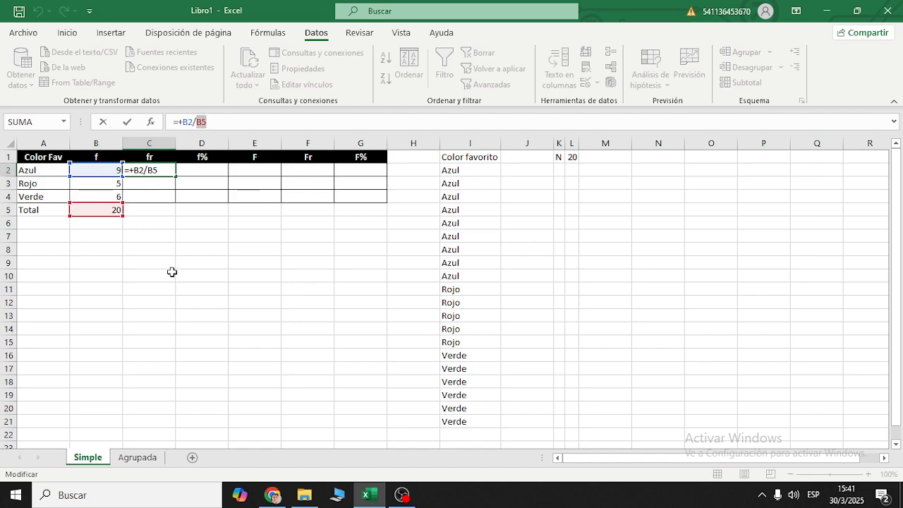
key(F4)
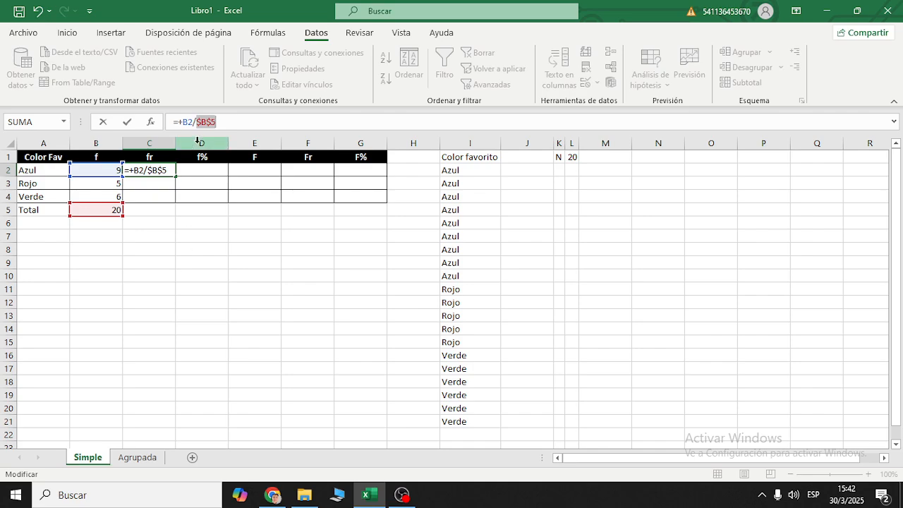
click(210, 125)
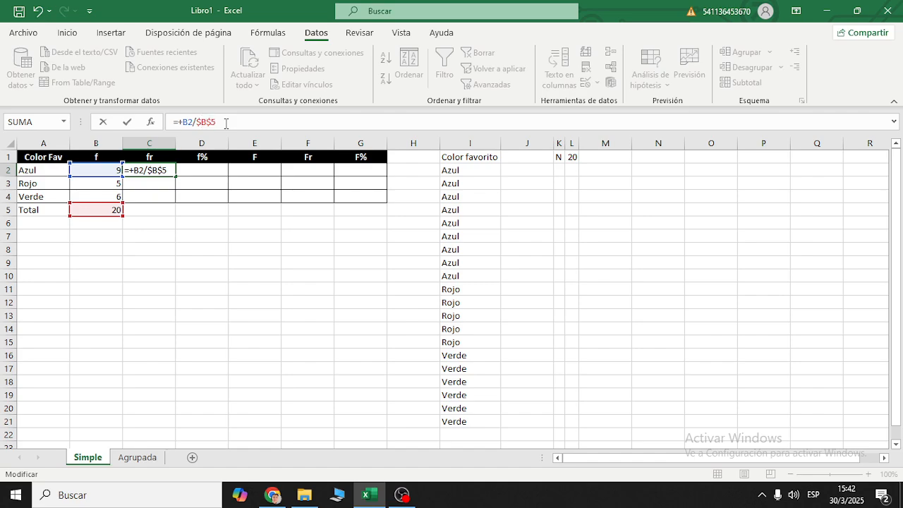
double_click(210, 122)
text(B5)
key(ctrl+Return)
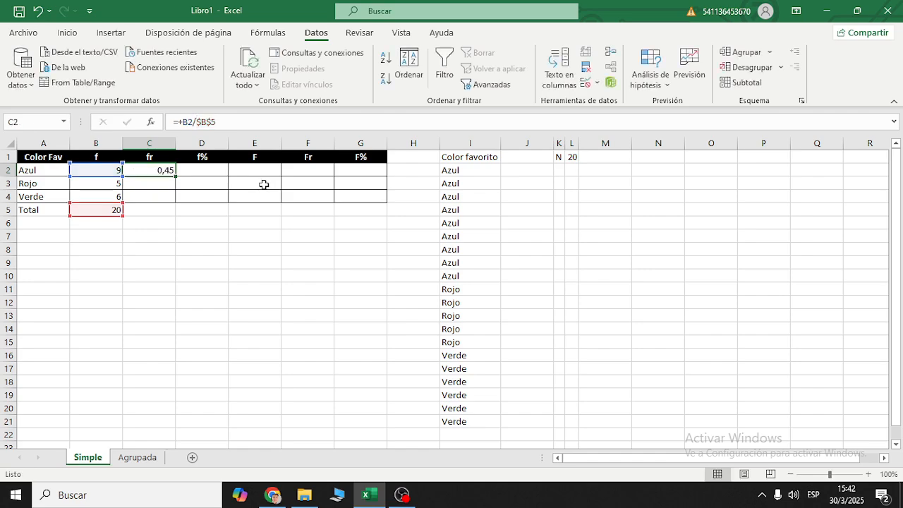
- Make the total's reference absolute in cell C2, so that the formula is +B2/$B$5
click(200, 120)
key(F4)
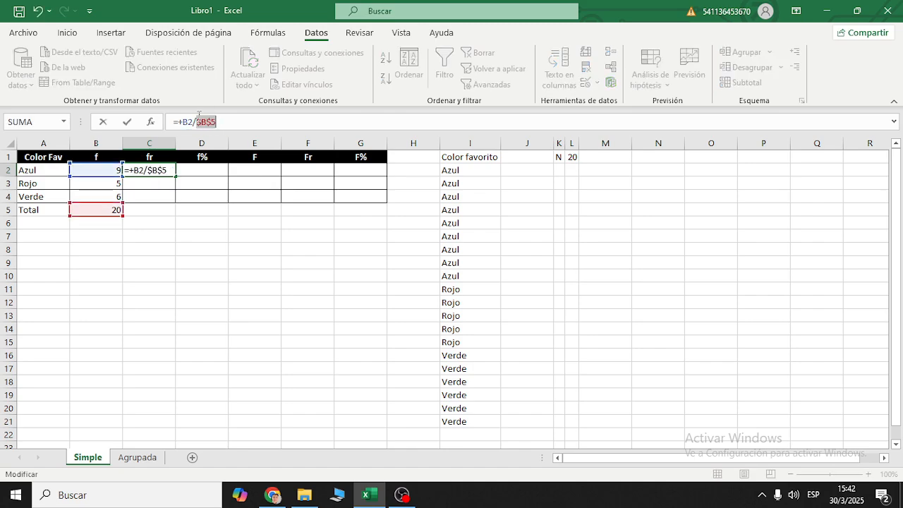
key(Return)
- Try filling the C2 formula down to C4, inspect the copied formula in C3, and undo the fill
click(172, 172)
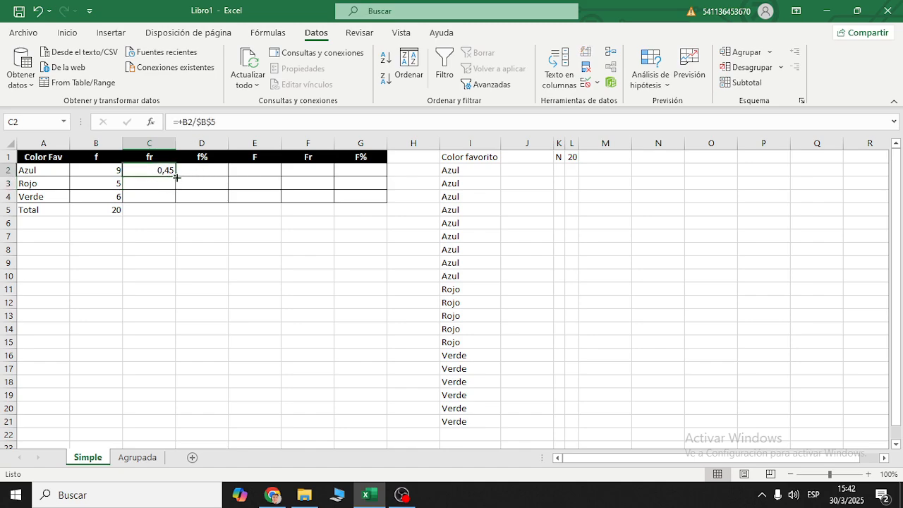
drag(176, 176, 177, 205)
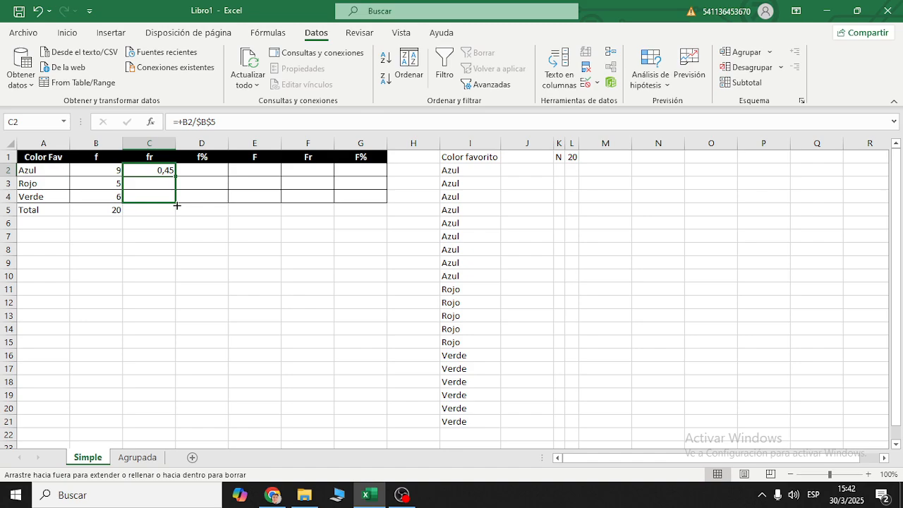
drag(177, 206, 169, 197)
click(168, 185)
key(F2)
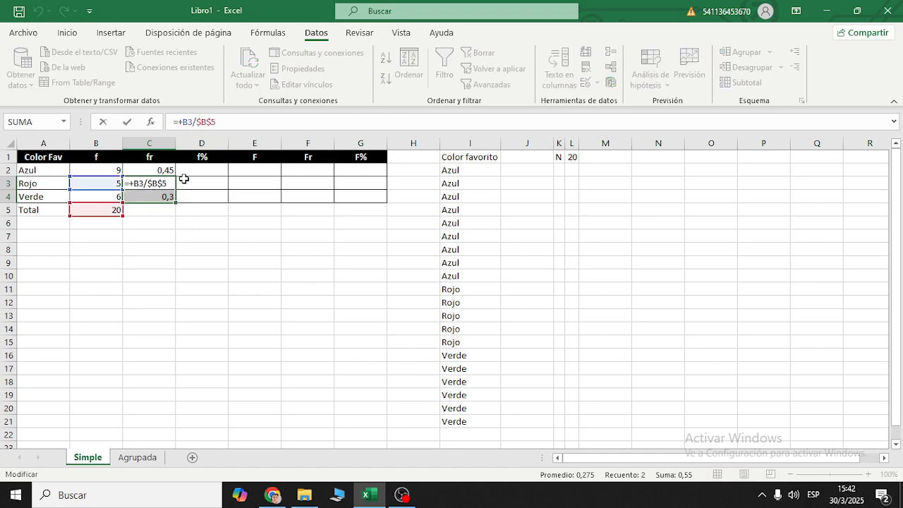
key(Escape)
click(199, 218)
key(ctrl+z)
click(185, 198)
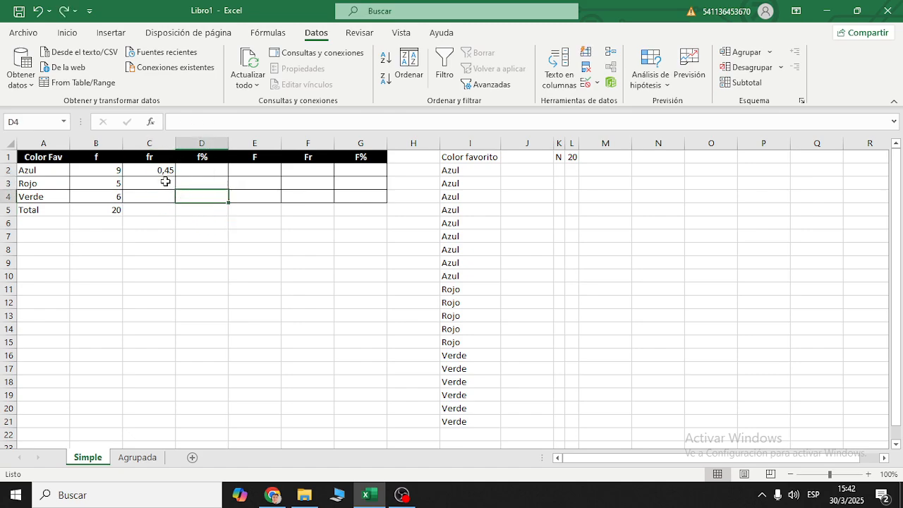
- Review the formula in C2 and fill it down the fr column through C17
click(164, 171)
mouse_move(176, 177)
mouse_down()
mouse_move(177, 198)
mouse_move(175, 178)
mouse_up()
double_click(191, 121)
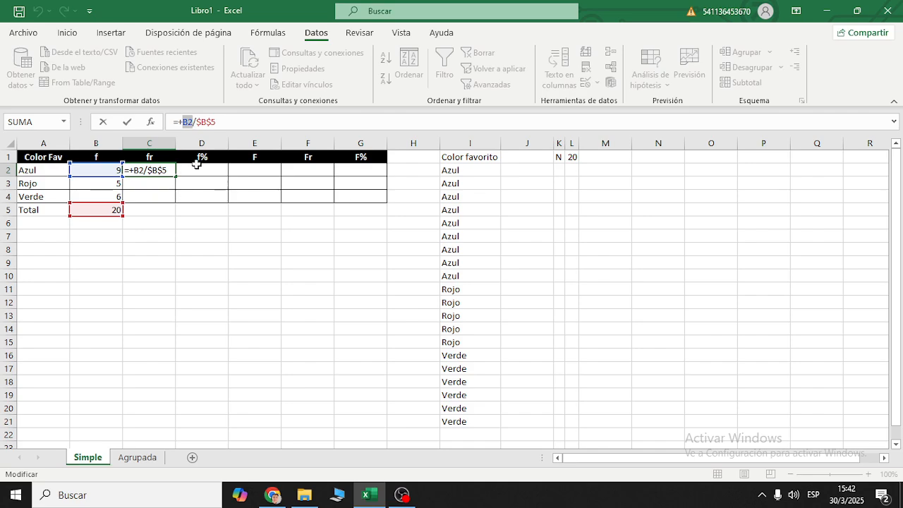
key(Escape)
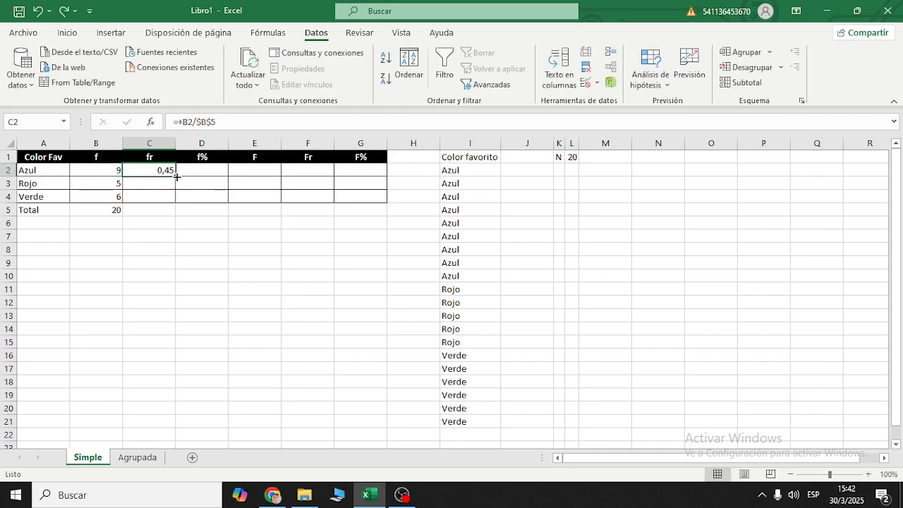
drag(176, 177, 176, 184)
drag(175, 204, 158, 372)
- Examine the copied formulas in C2:C17, comparing each row's numerator reference with the fixed $B$5 denominator
click(181, 252)
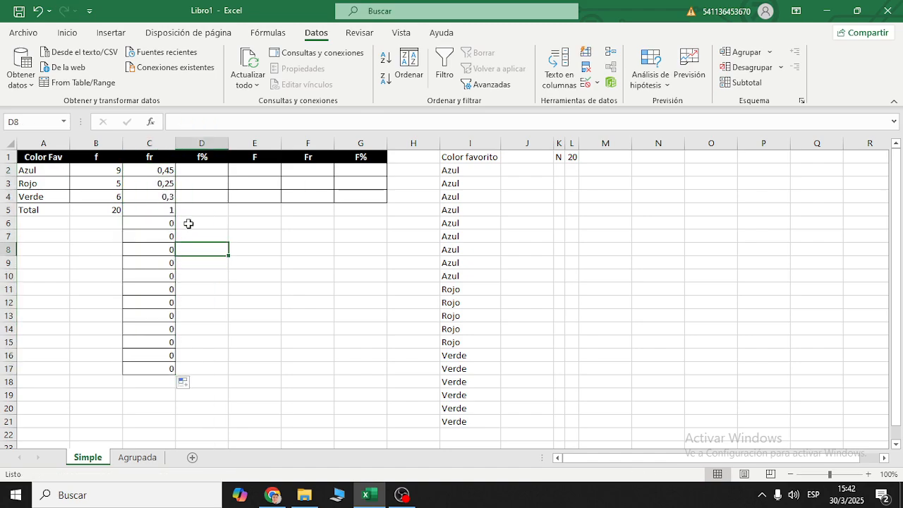
click(168, 185)
click(189, 122)
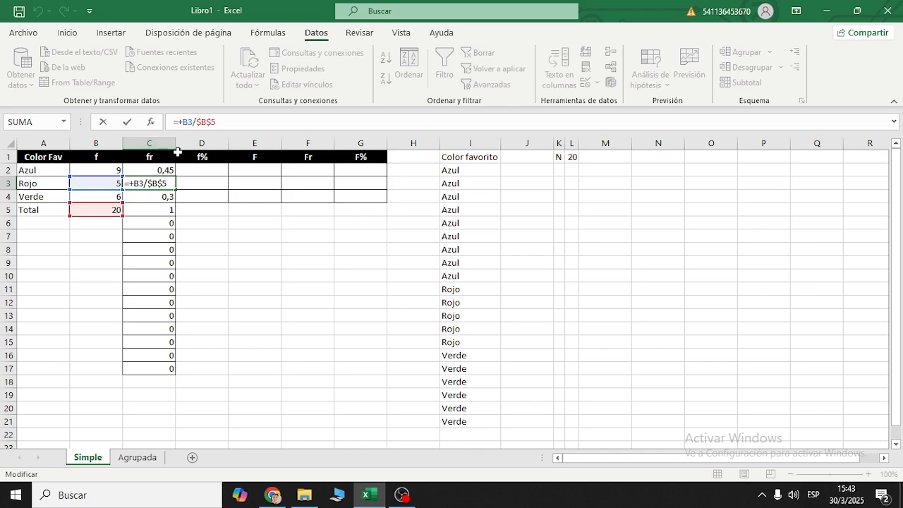
key(Escape)
click(153, 170)
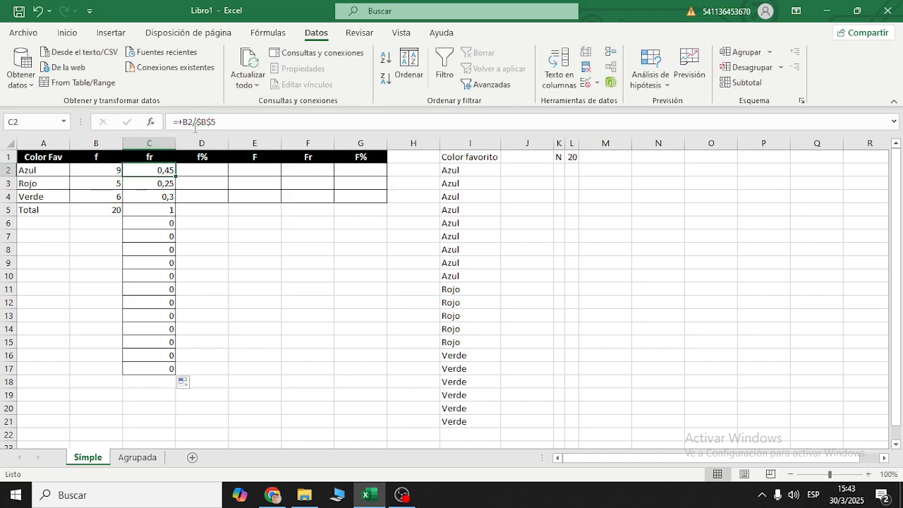
click(157, 185)
click(168, 200)
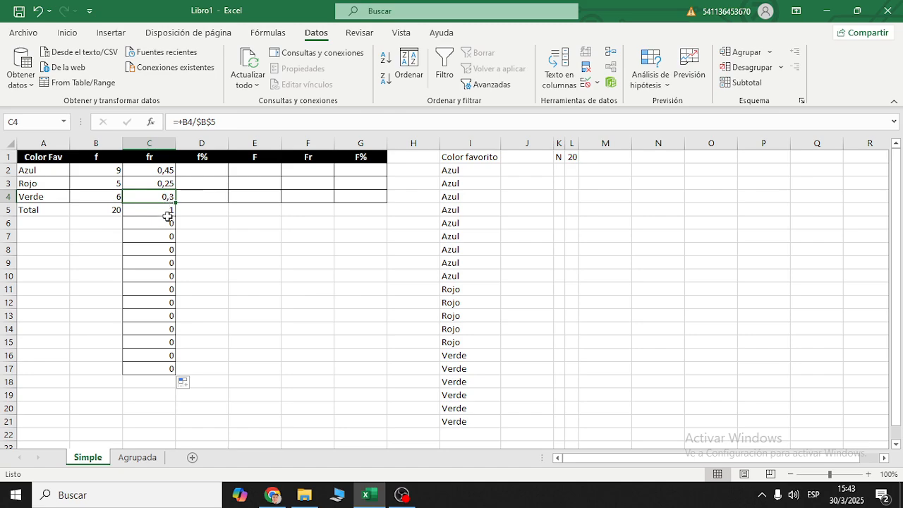
click(168, 211)
click(167, 223)
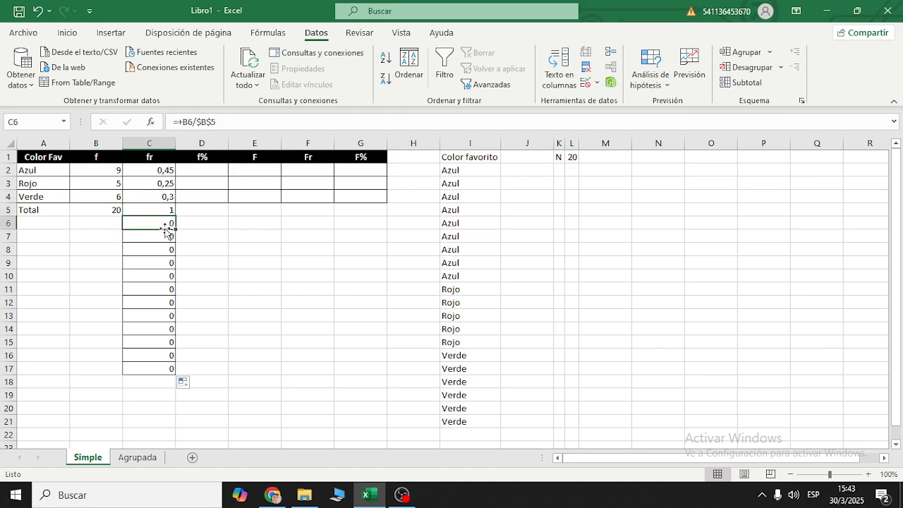
click(164, 237)
click(162, 248)
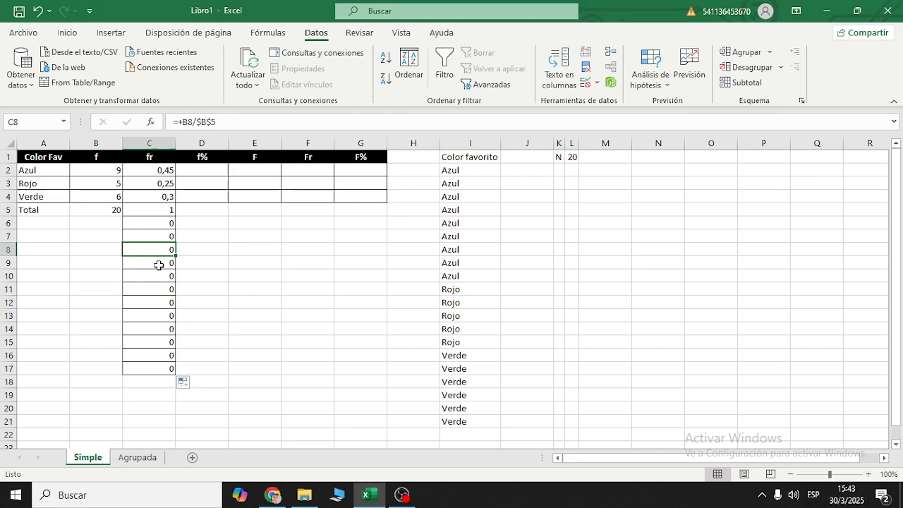
click(157, 263)
click(155, 277)
click(154, 290)
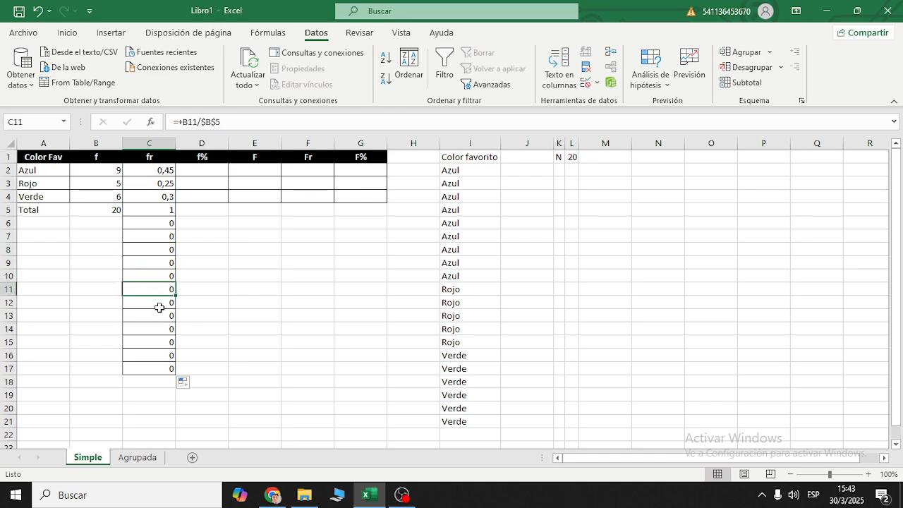
click(159, 304)
click(164, 317)
click(163, 331)
click(161, 343)
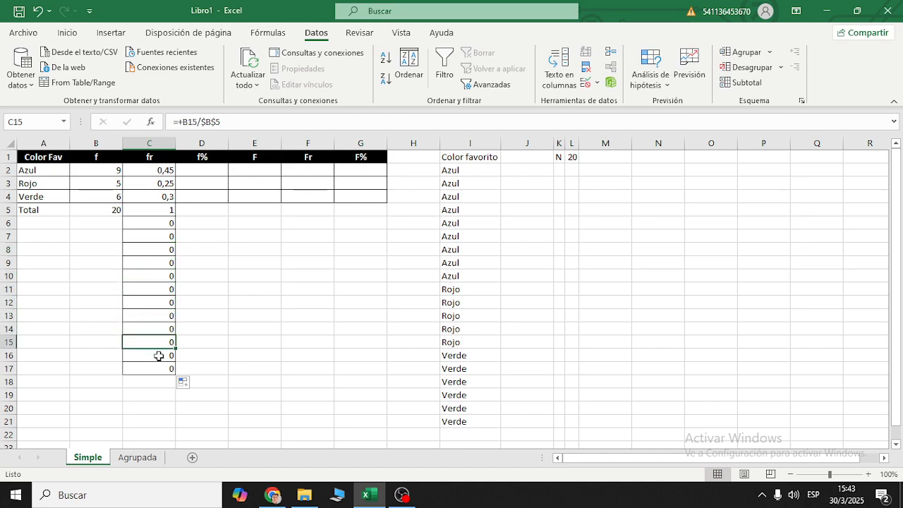
click(161, 355)
click(160, 369)
double_click(217, 122)
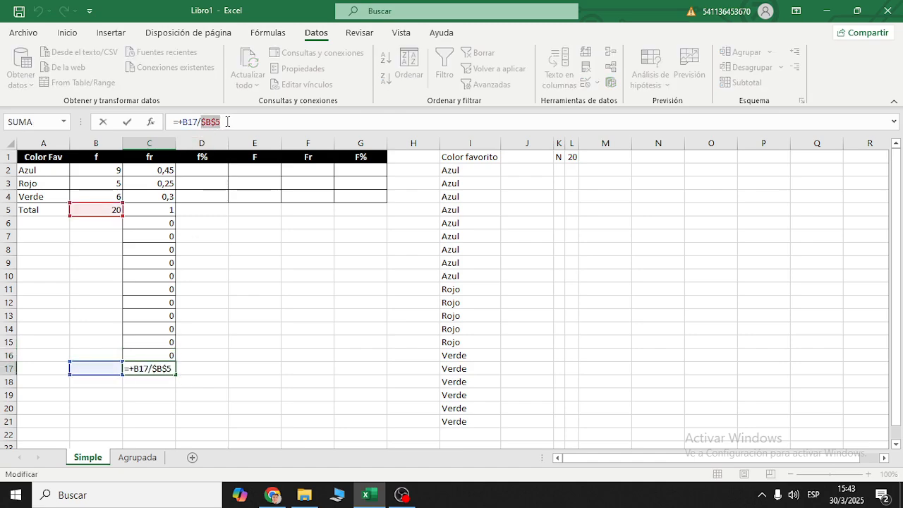
key(Escape)
click(152, 208)
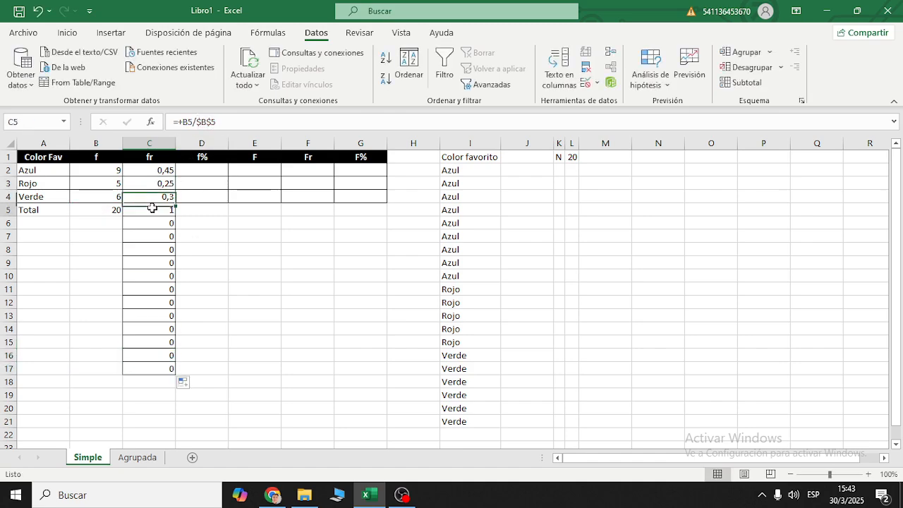
key(Down)
key(Down)
key(Down)
key(Down)
key(Down)
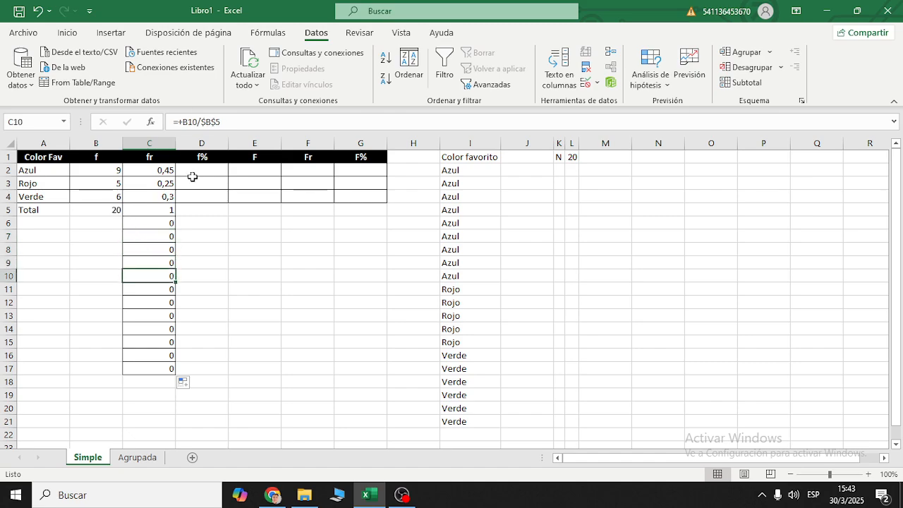
- Clear the formulas from C5:C17, and undo both the clearing and the fill below C2
drag(171, 209, 160, 367)
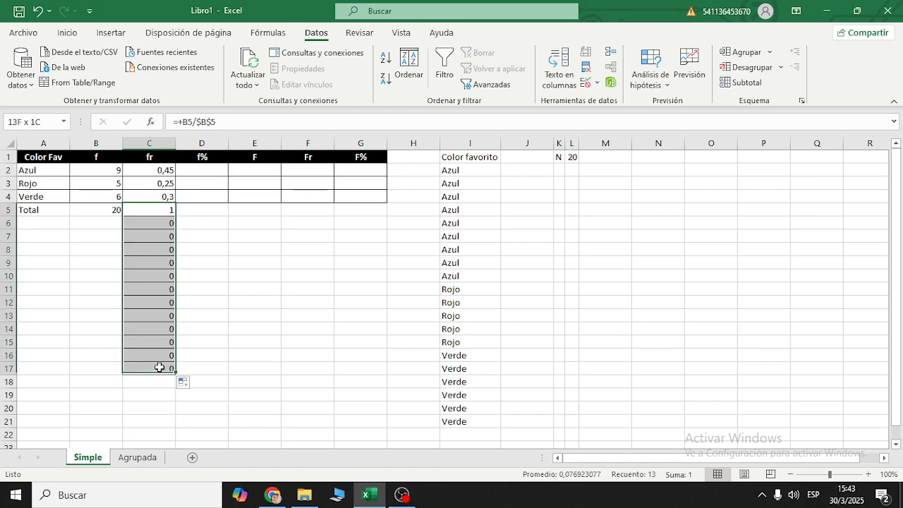
key(Delete)
click(242, 320)
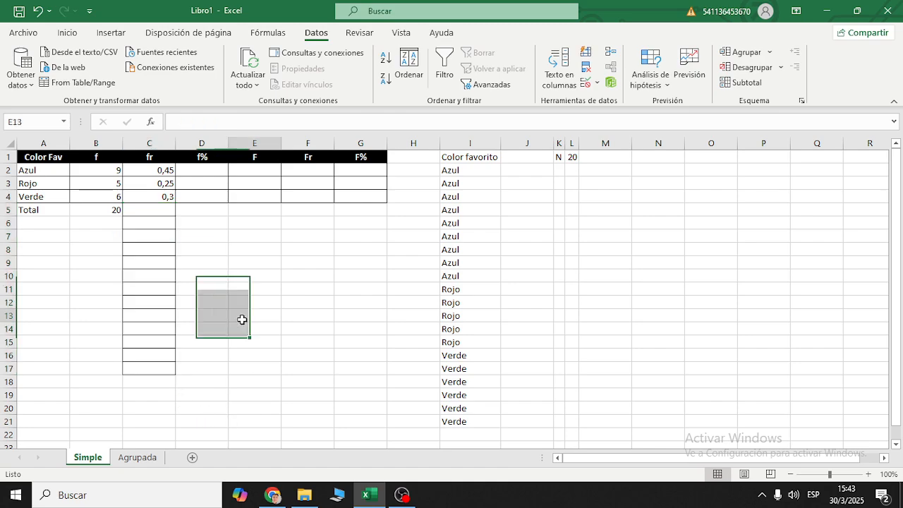
key(ctrl+z)
key(ctrl+z)
- Fill Azul's relative-frequency formula from C2 down to C4 for Rojo and Verde
click(207, 218)
click(164, 170)
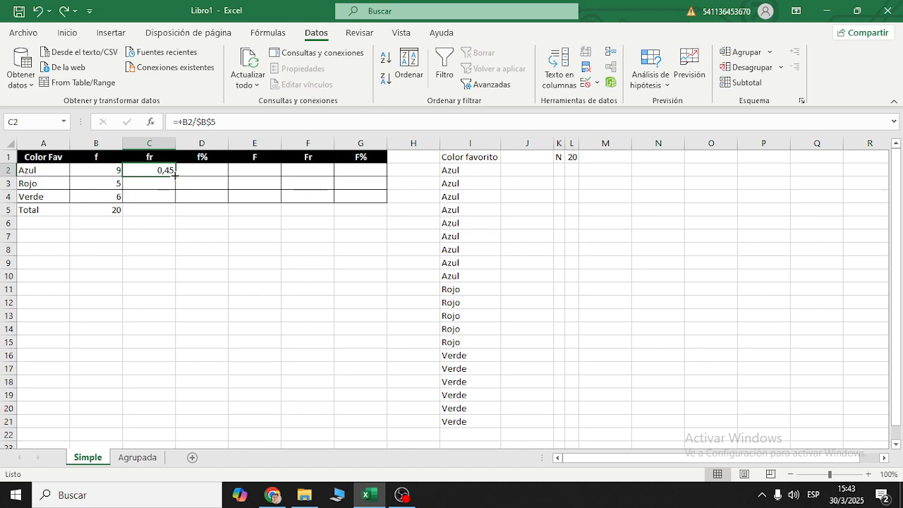
drag(175, 176, 169, 203)
- Examine the SUMA function and its B2:B4 range in the total cell B5 without changing the formula
click(167, 214)
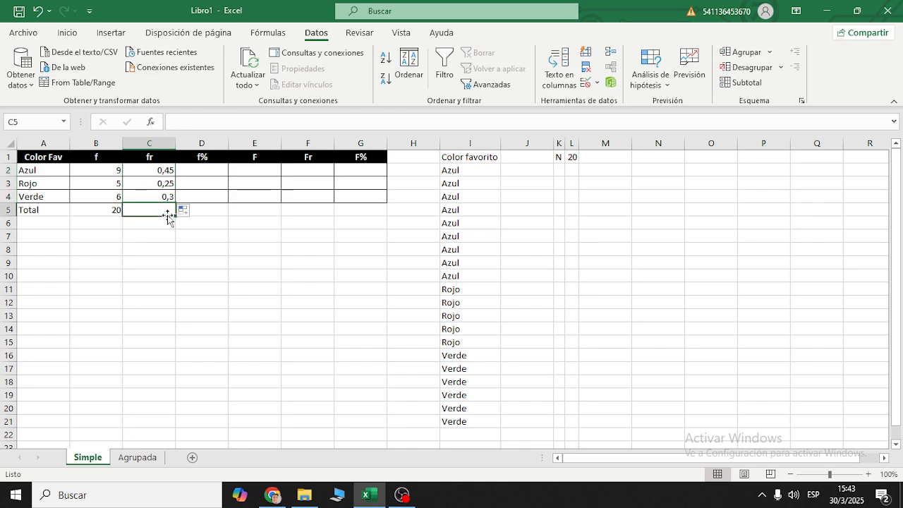
click(118, 211)
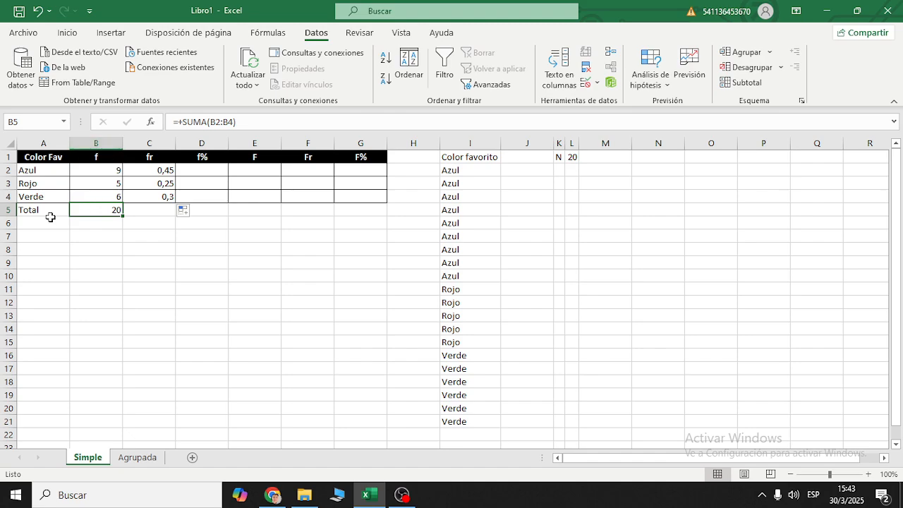
double_click(197, 124)
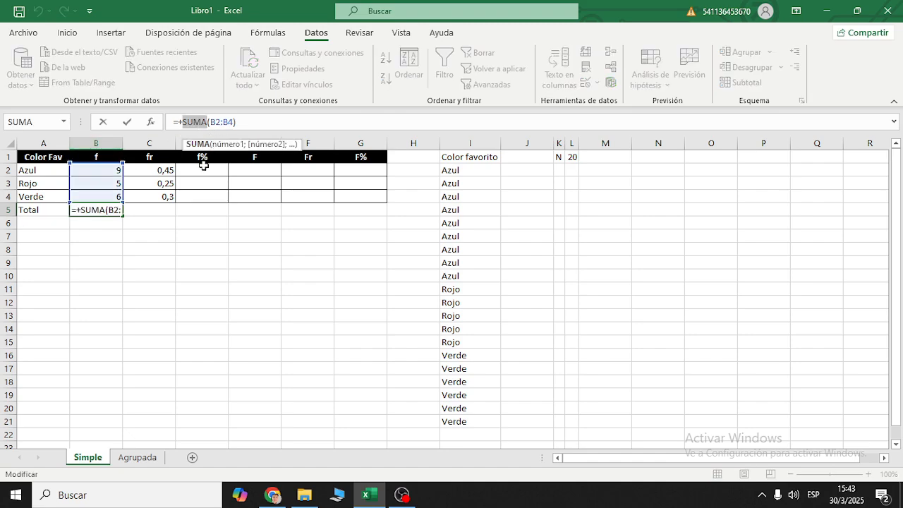
key(Escape)
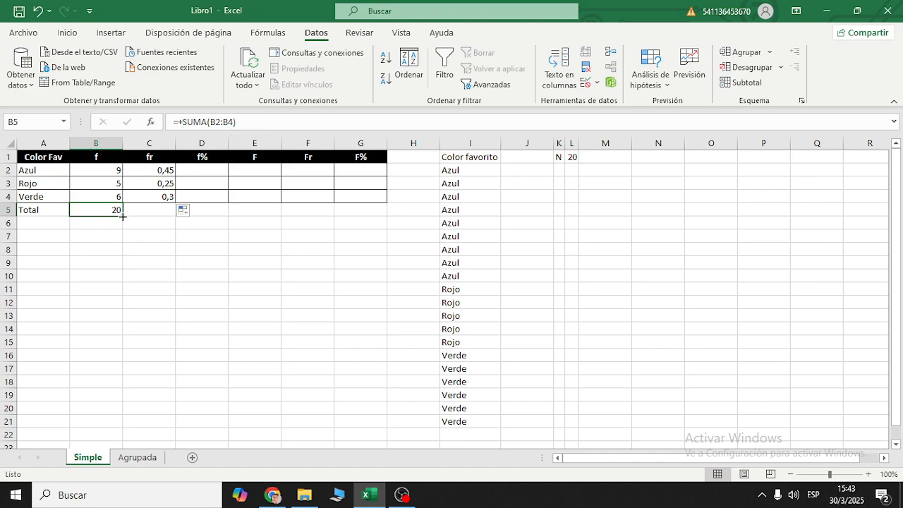
double_click(230, 120)
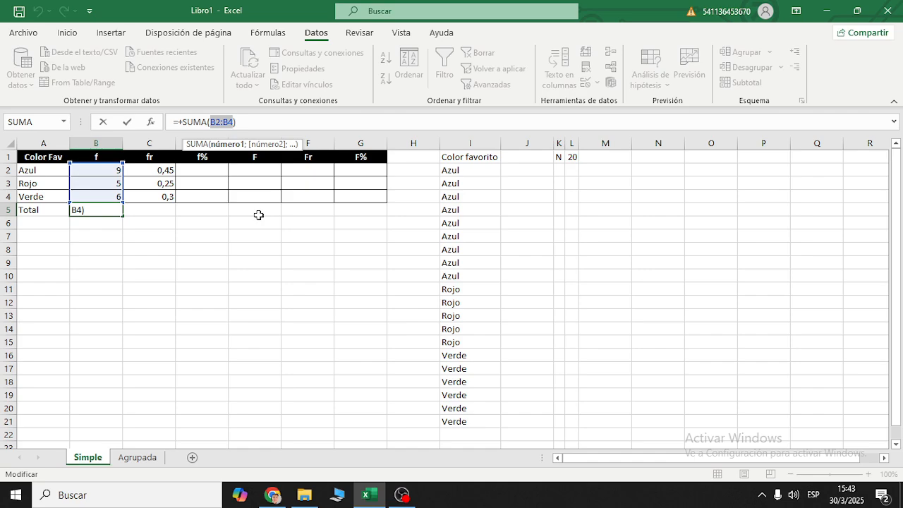
click(231, 120)
key(F4)
key(Escape)
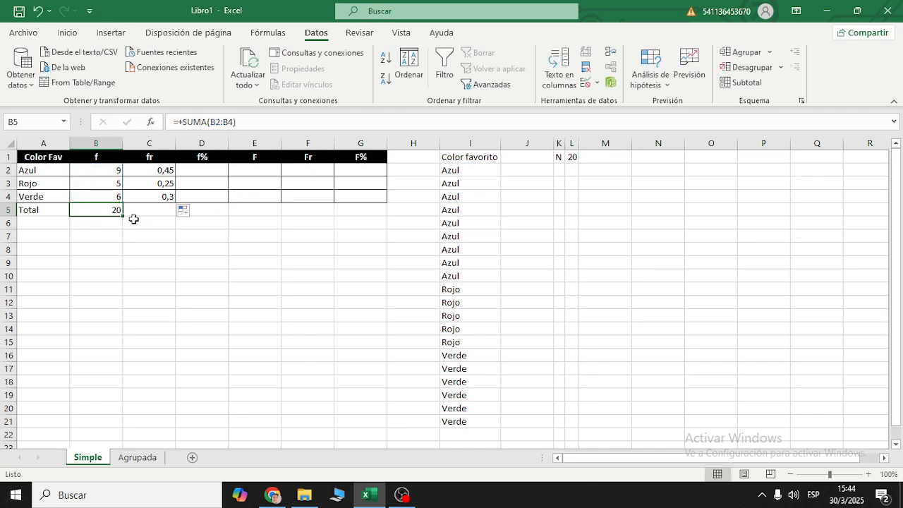
- Fill the total formula from B5 down to B11 and compare the formulas in B5 and B6
drag(123, 217, 124, 296)
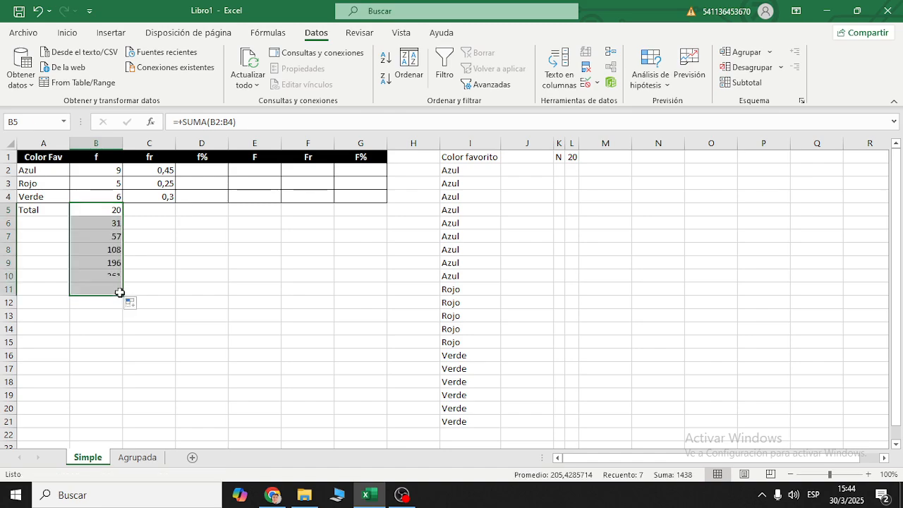
click(112, 225)
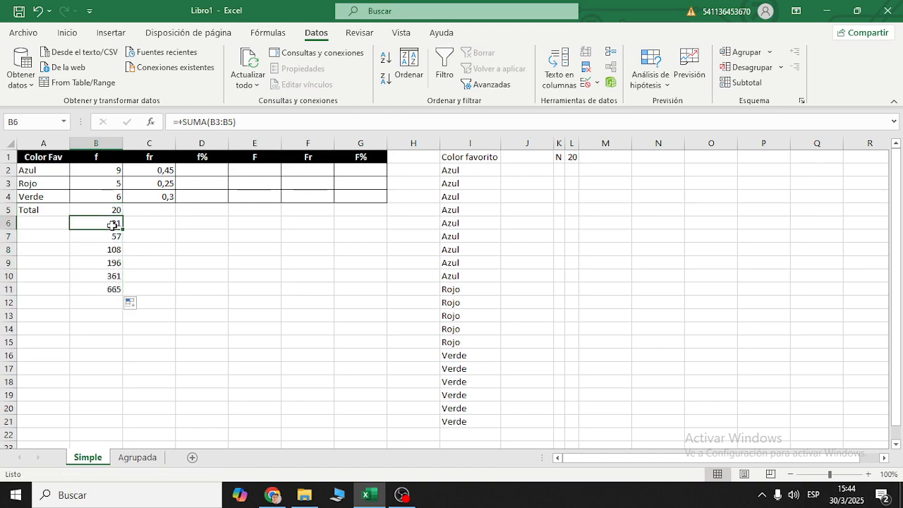
click(114, 209)
click(109, 223)
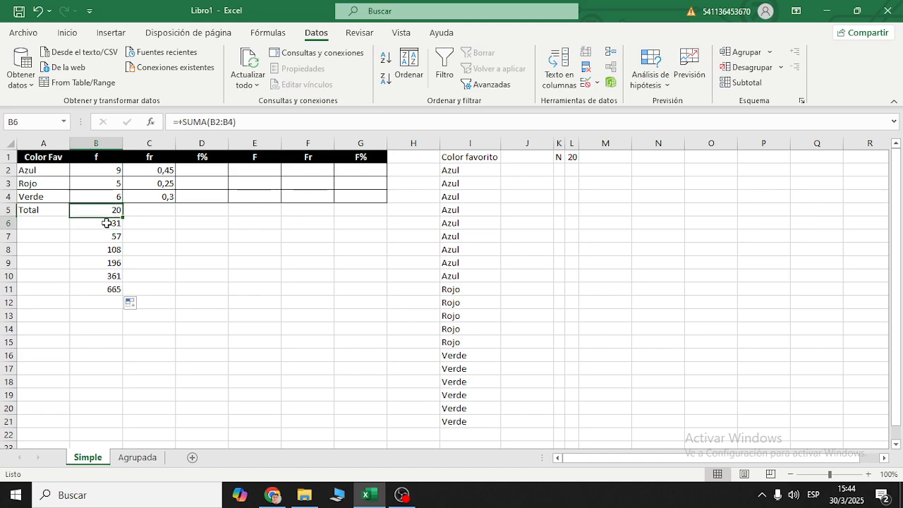
- Examine how the SUMA range shifts in the copied total formulas from B7 to B10
click(106, 236)
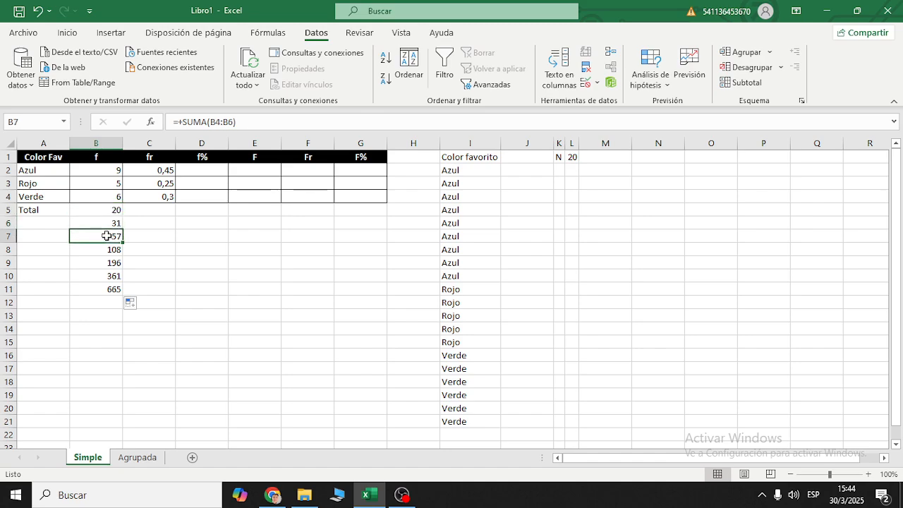
click(106, 249)
click(106, 263)
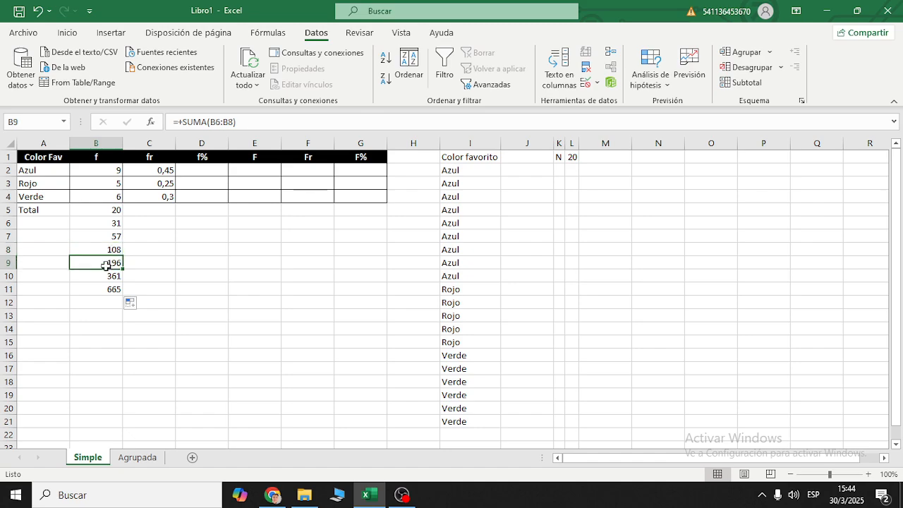
click(106, 275)
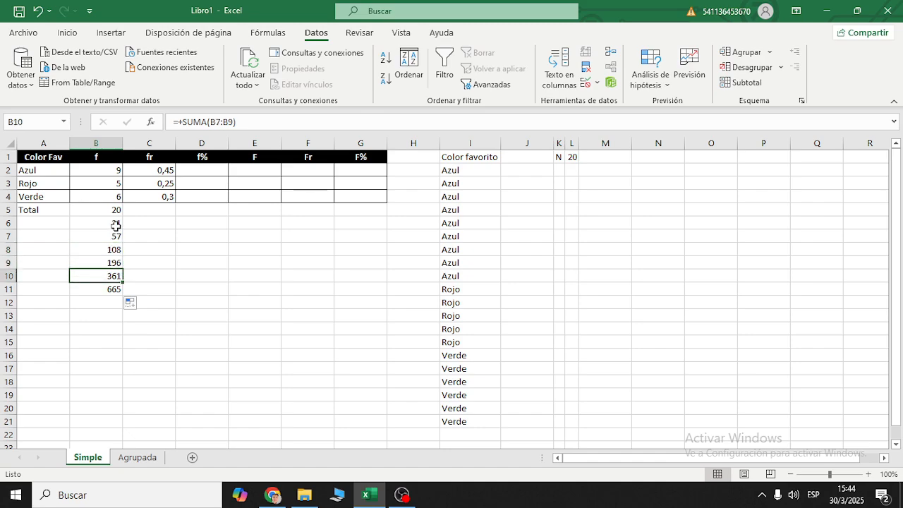
- Clear the copied total formulas from B6:B11, keeping the total in B5
click(115, 225)
drag(116, 226, 119, 291)
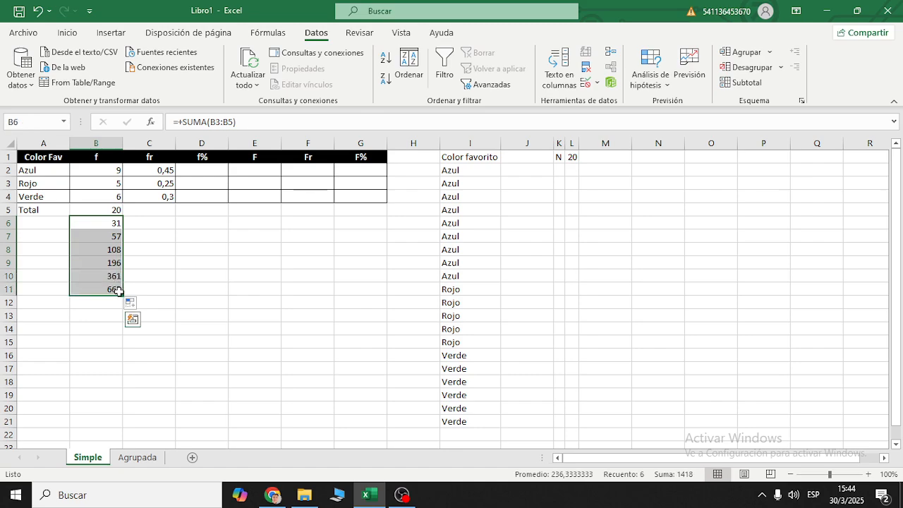
key(Delete)
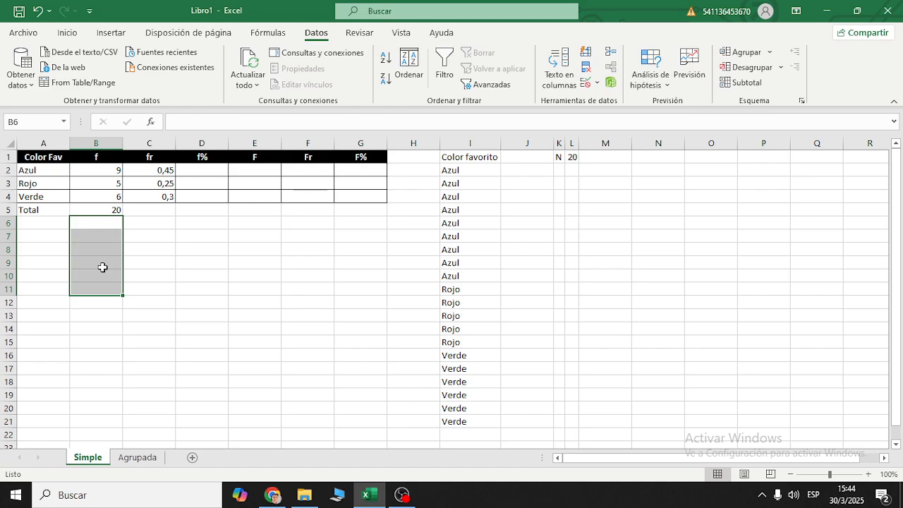
- Fill the total formula from B5 across into C5 to total the relative frequencies
click(117, 212)
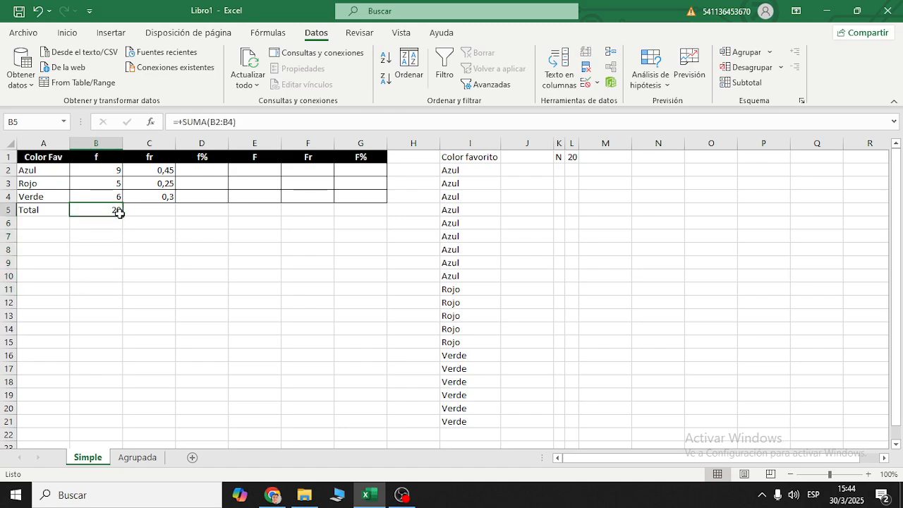
drag(120, 213, 156, 214)
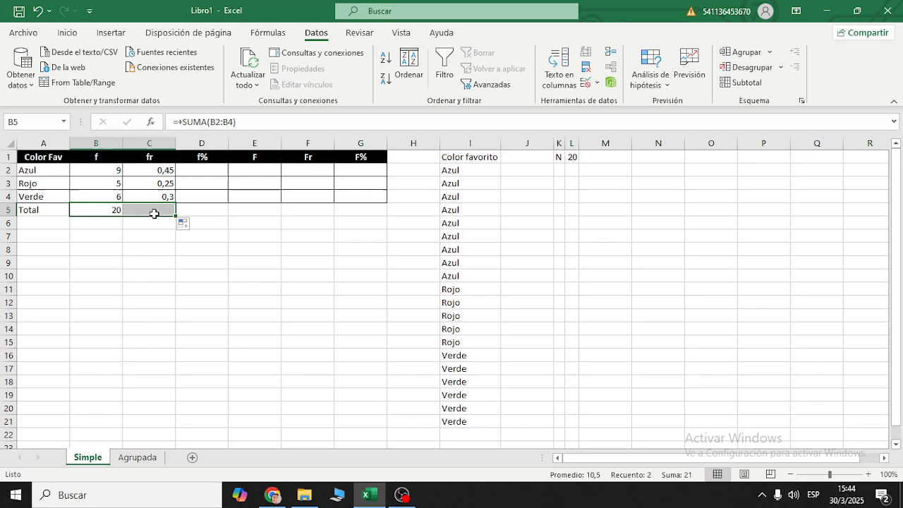
click(185, 260)
- Compare the SUMA ranges in total cells B5 and C5 against their columns without changing either formula
click(168, 211)
drag(169, 171, 171, 196)
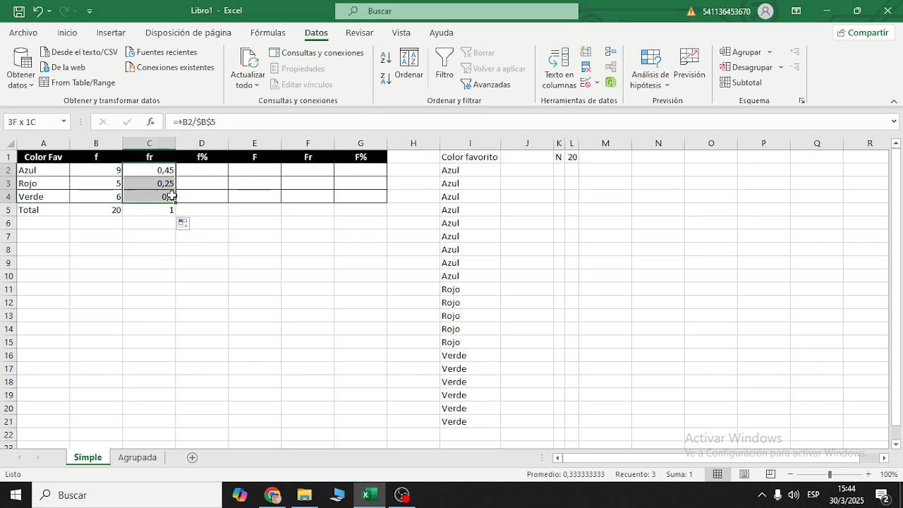
click(168, 212)
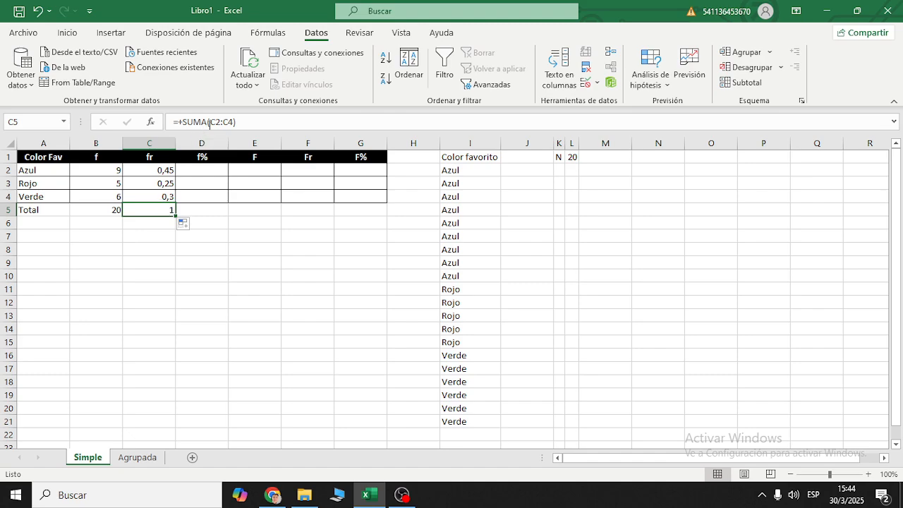
click(106, 211)
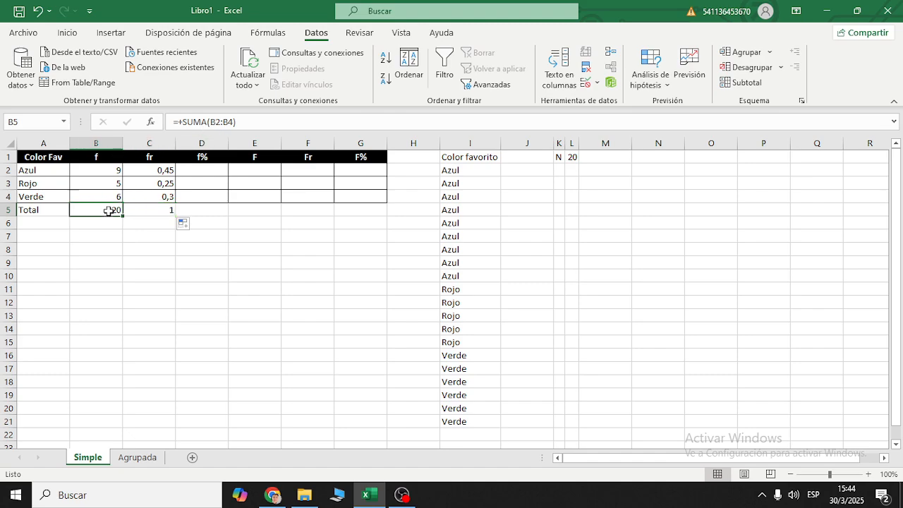
click(213, 124)
key(Escape)
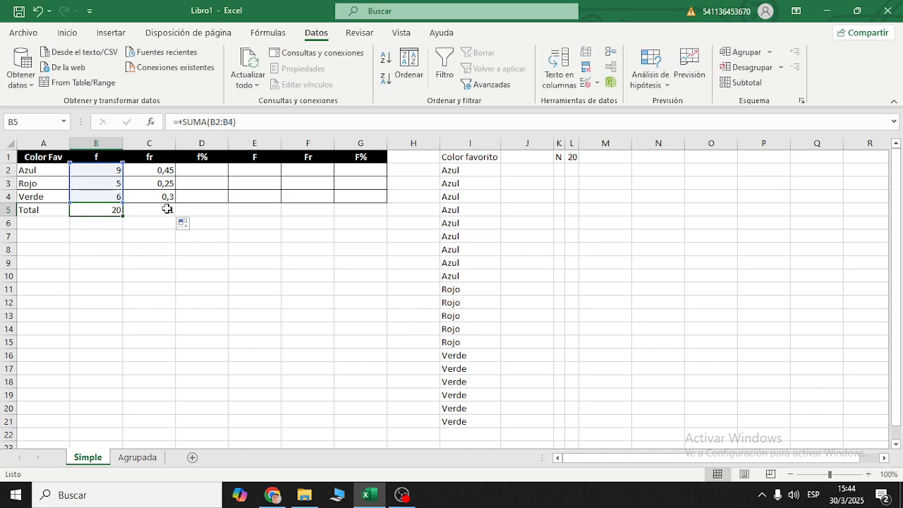
click(167, 210)
drag(211, 124, 237, 126)
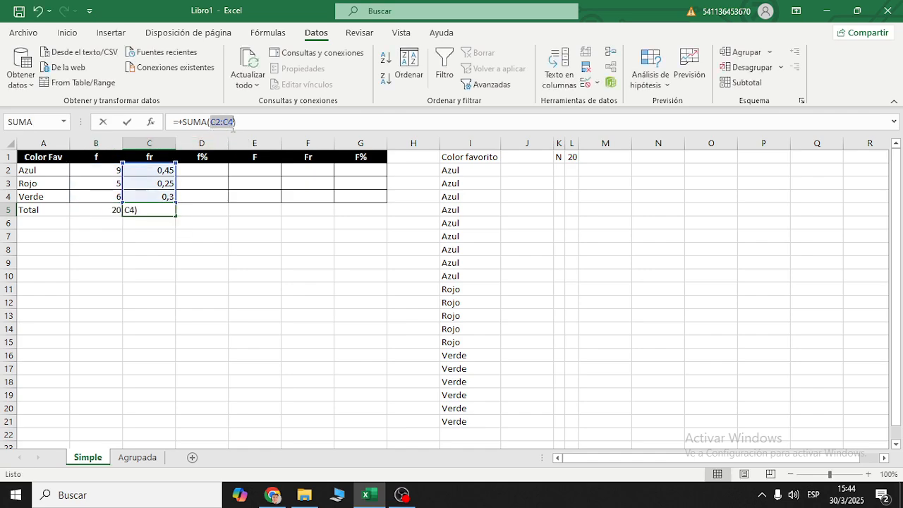
key(Escape)
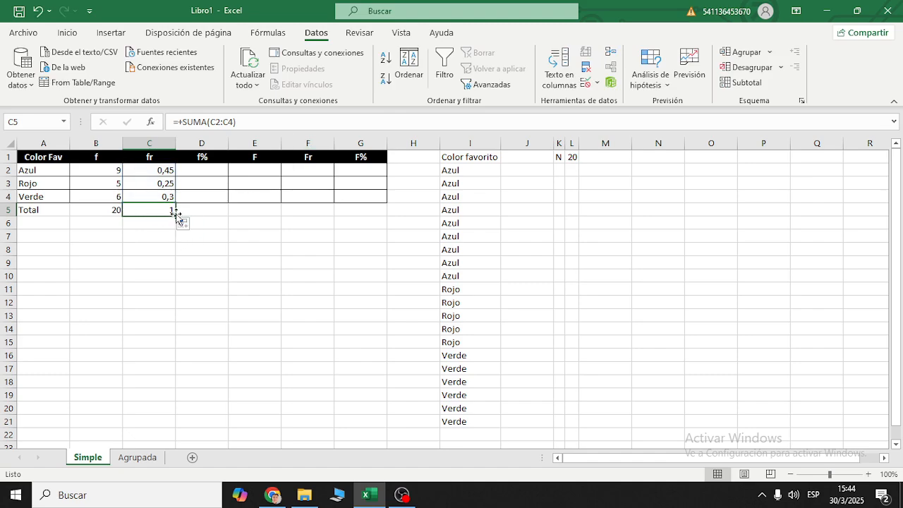
- Fill the total formula from C5 across the Total row to G5
drag(175, 217, 99, 211)
click(360, 255)
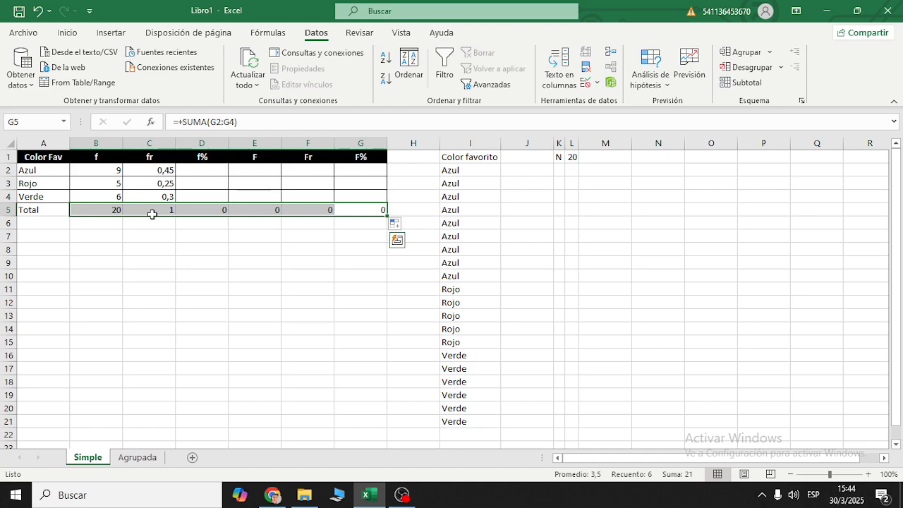
- Examine the column references of the Total row formulas up to G5 and the summed f and fr values in B2:C4
click(196, 210)
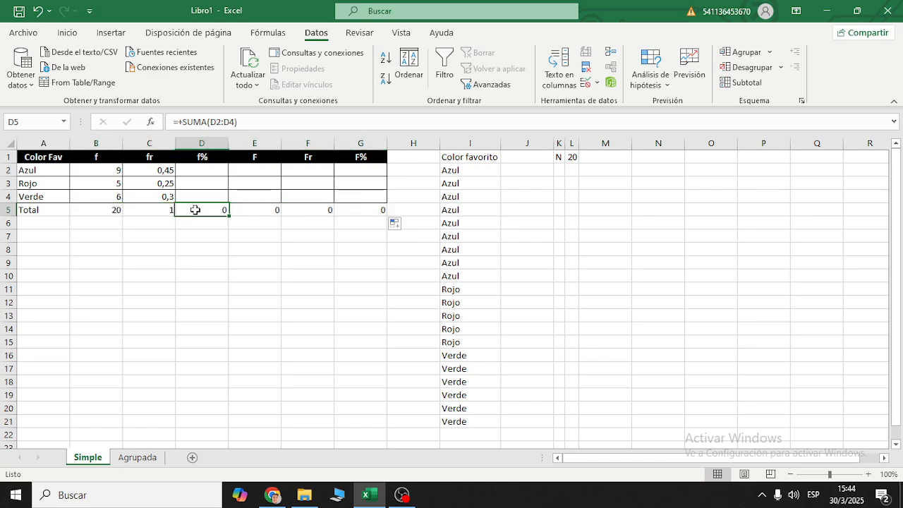
click(252, 208)
click(154, 210)
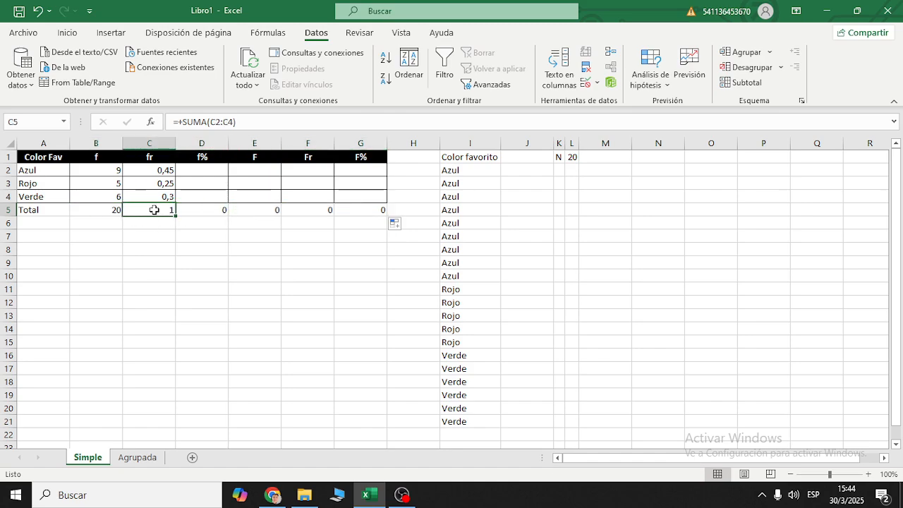
click(211, 211)
click(250, 205)
click(212, 210)
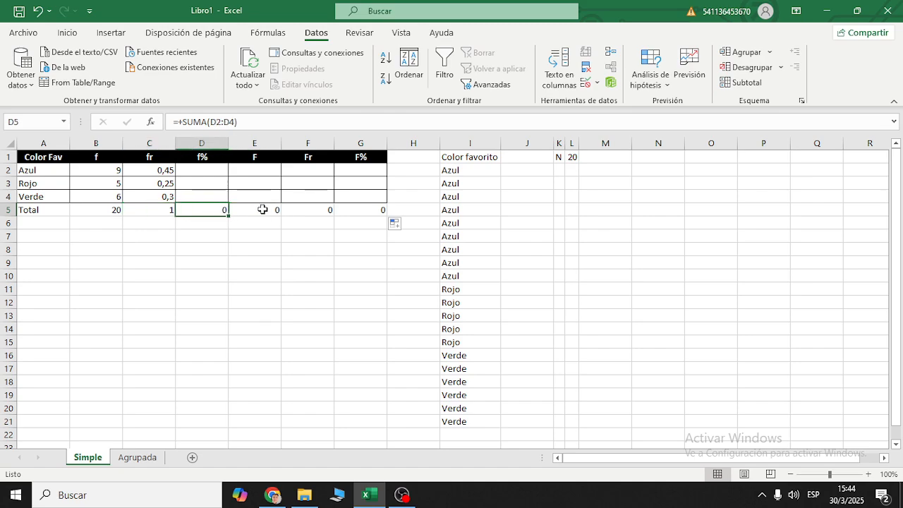
click(261, 209)
click(317, 210)
click(348, 210)
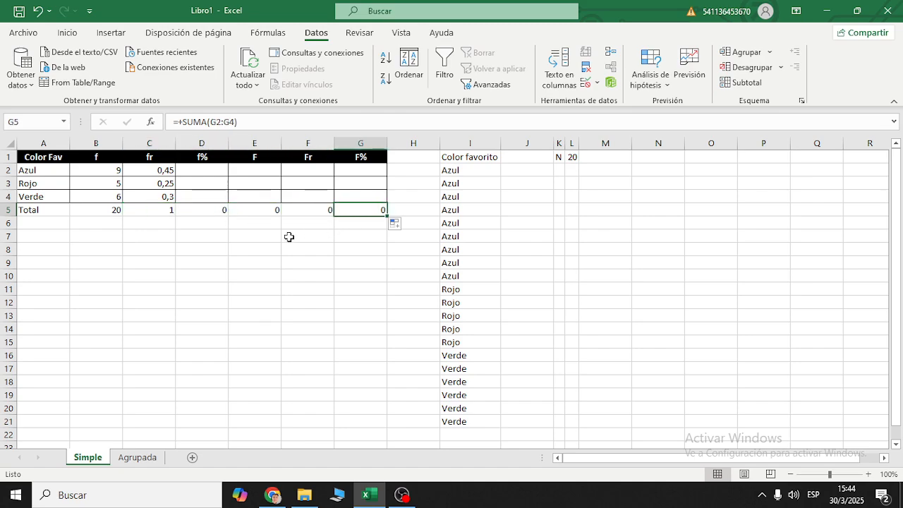
drag(353, 210, 116, 210)
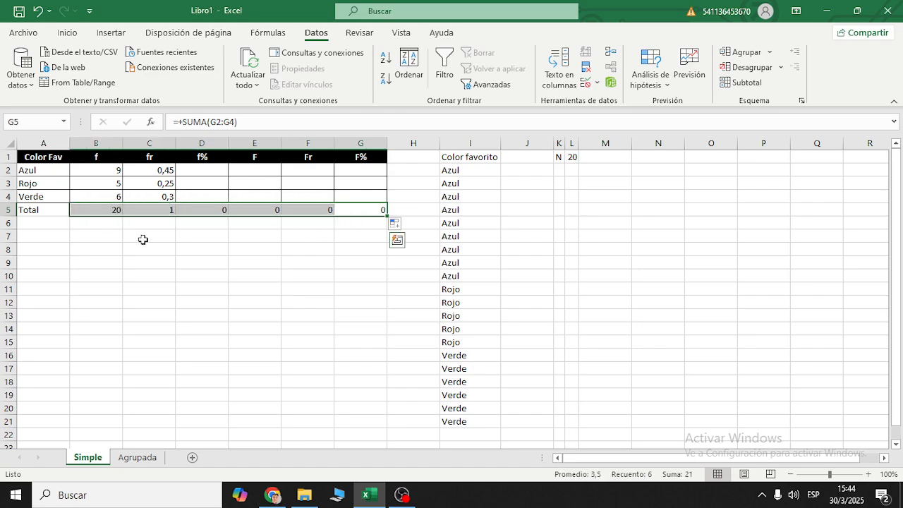
click(254, 276)
drag(119, 171, 109, 195)
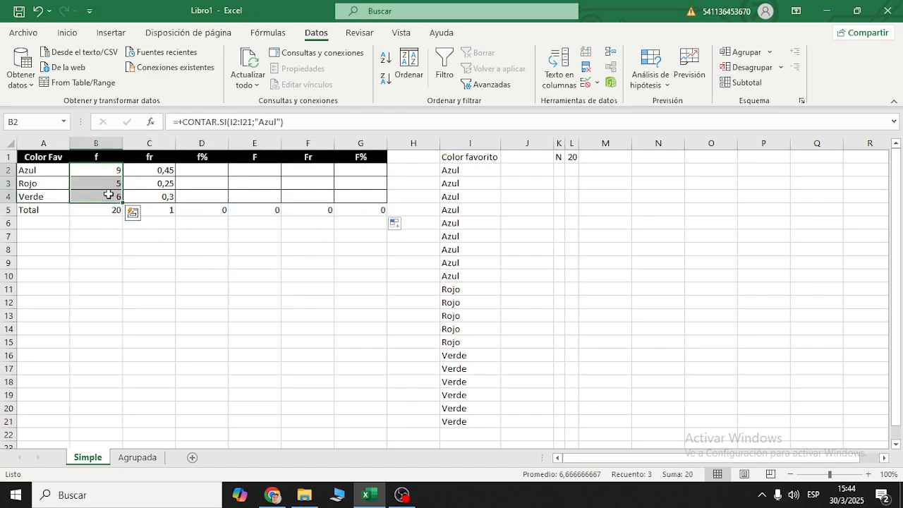
drag(156, 170, 162, 195)
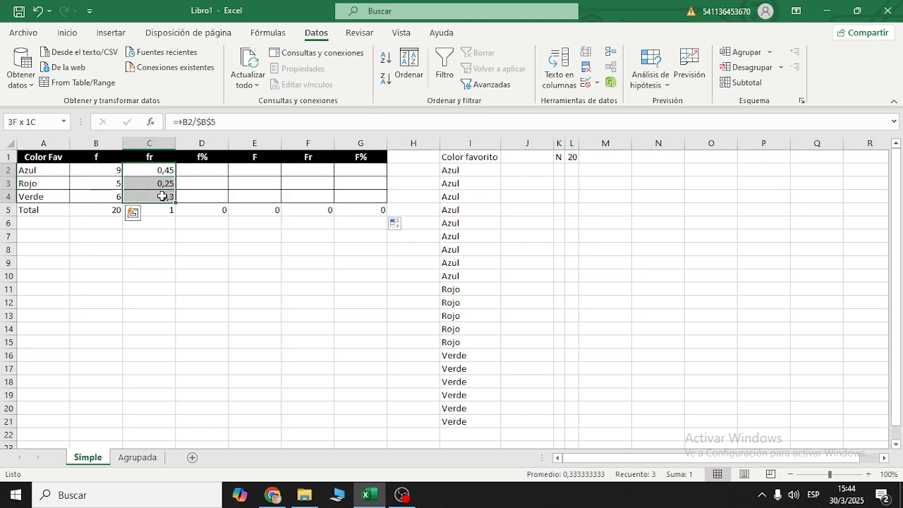
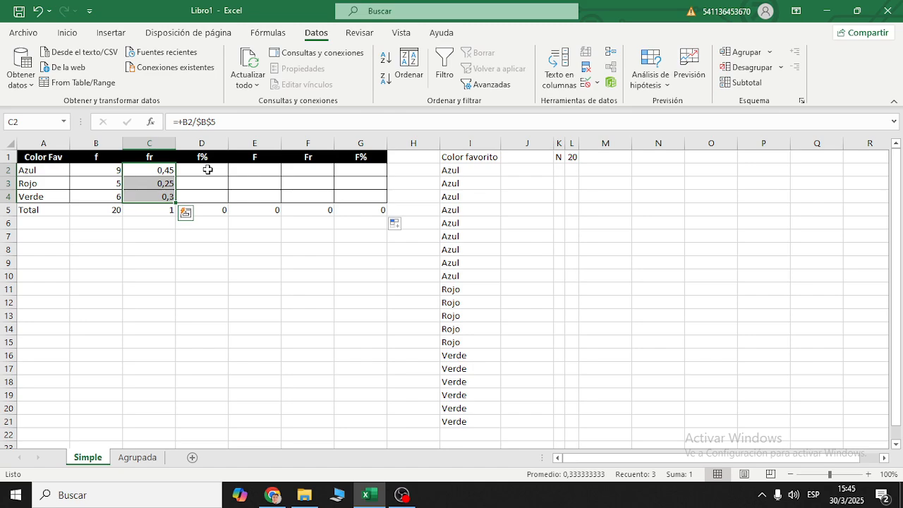
- Enter the formula =+C2*100 in D2 to calculate the percentage frequency for Azul
click(207, 170)
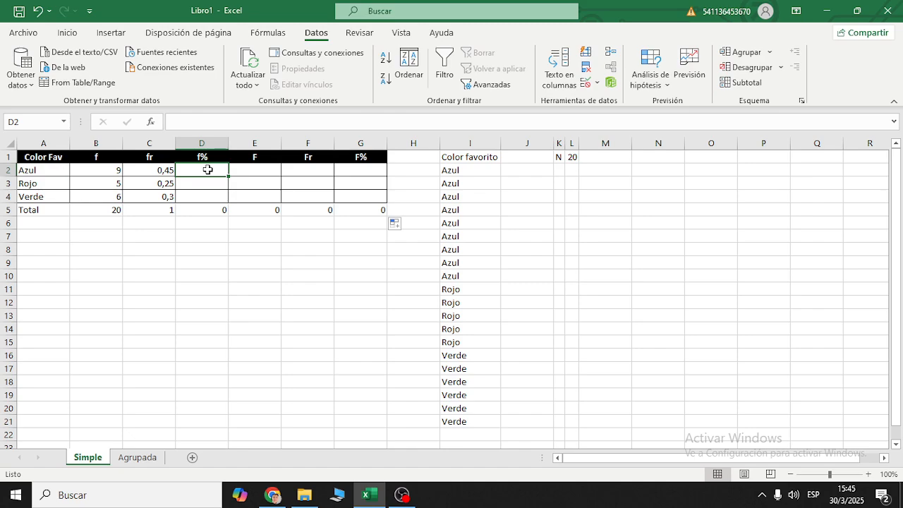
text(+)
key(Left)
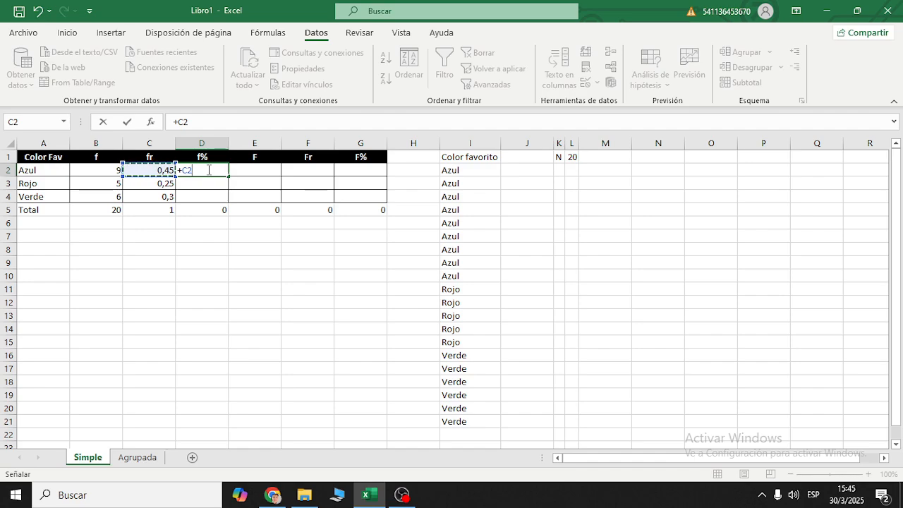
text(*)
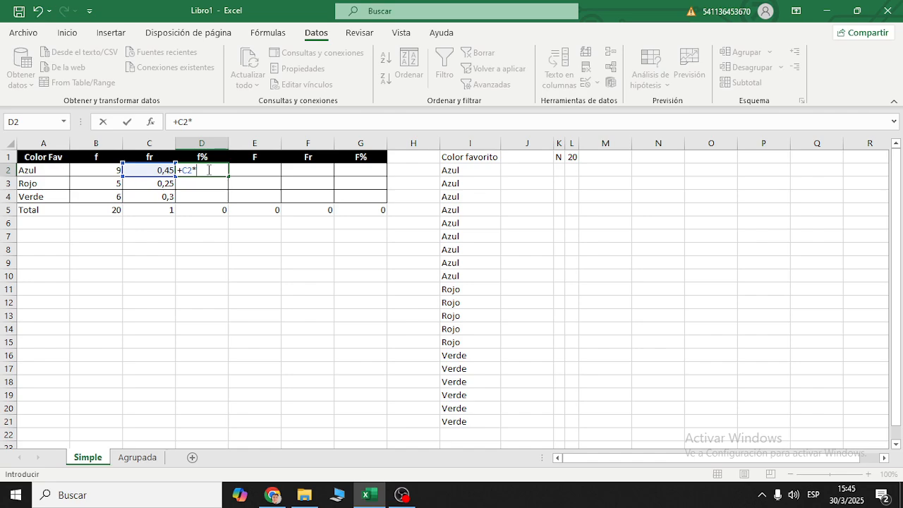
text(100)
click(210, 170)
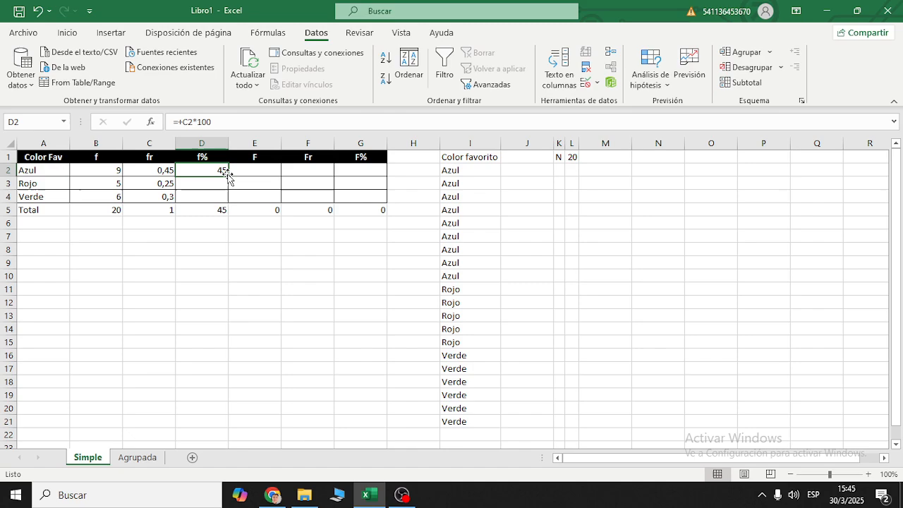
- Fill the percentage formula from D2 down to D4 for Rojo and Verde
double_click(200, 120)
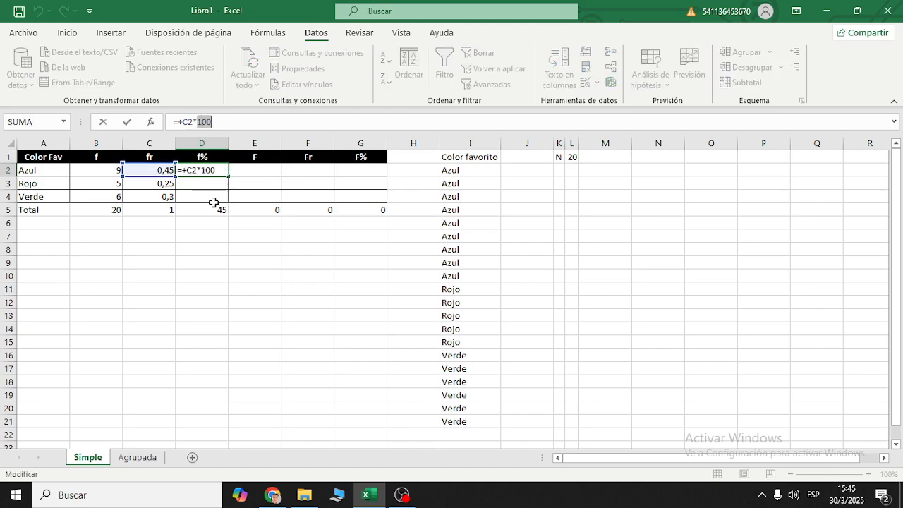
key(Escape)
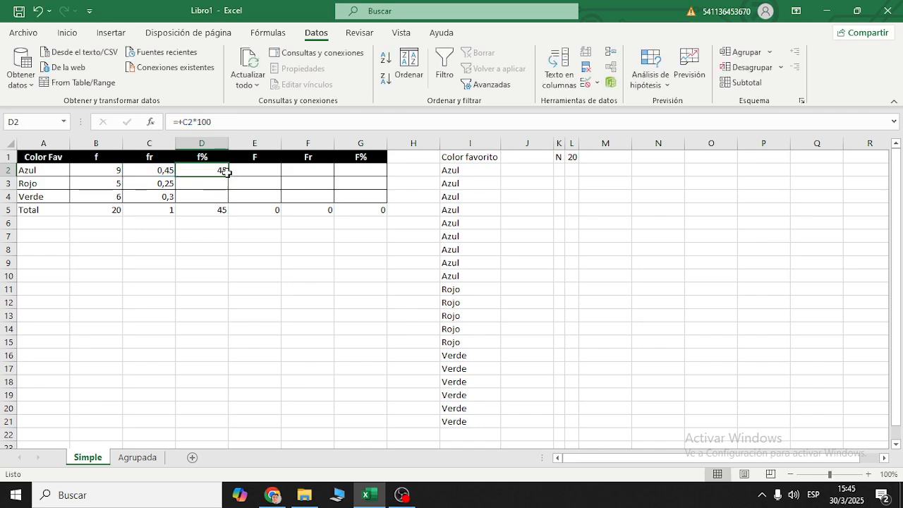
drag(229, 177, 229, 201)
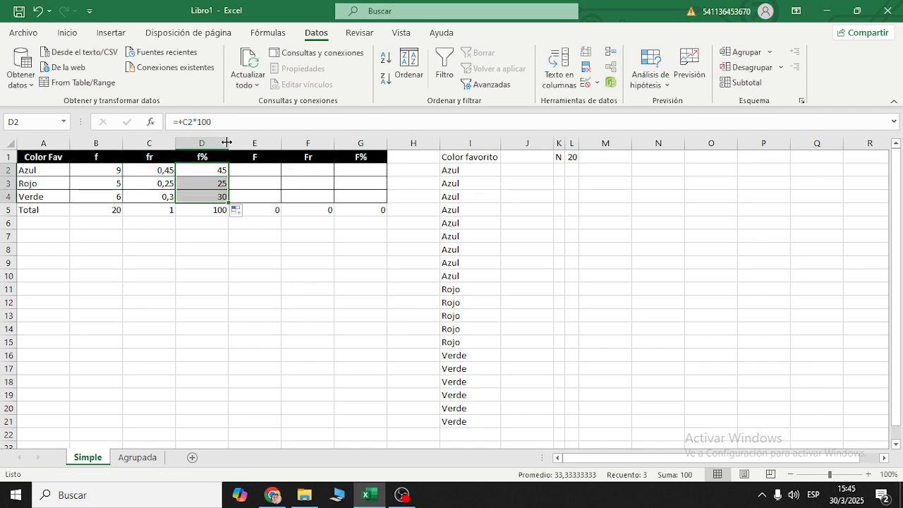
- Examine how the column C reference and the constant 100 behave in the f% formulas in D2:D4
click(213, 200)
double_click(204, 122)
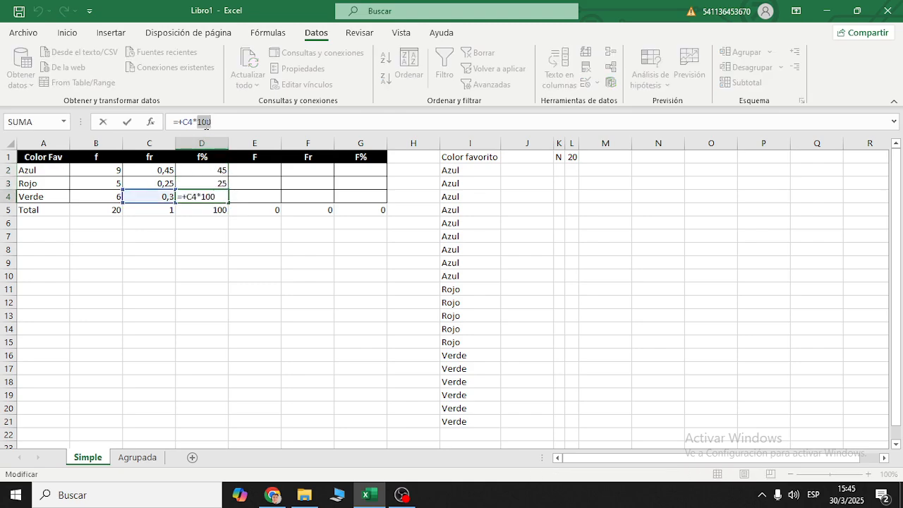
key(Escape)
drag(221, 170, 227, 201)
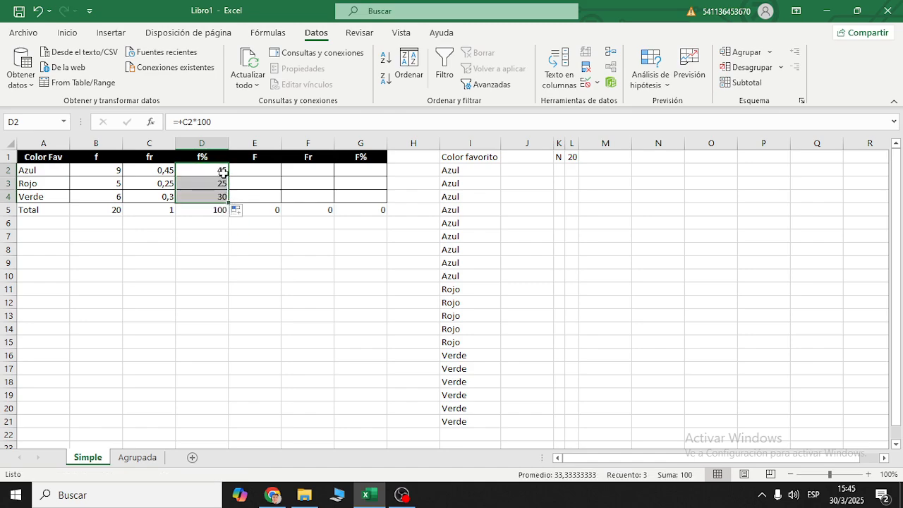
double_click(189, 122)
key(Escape)
click(210, 170)
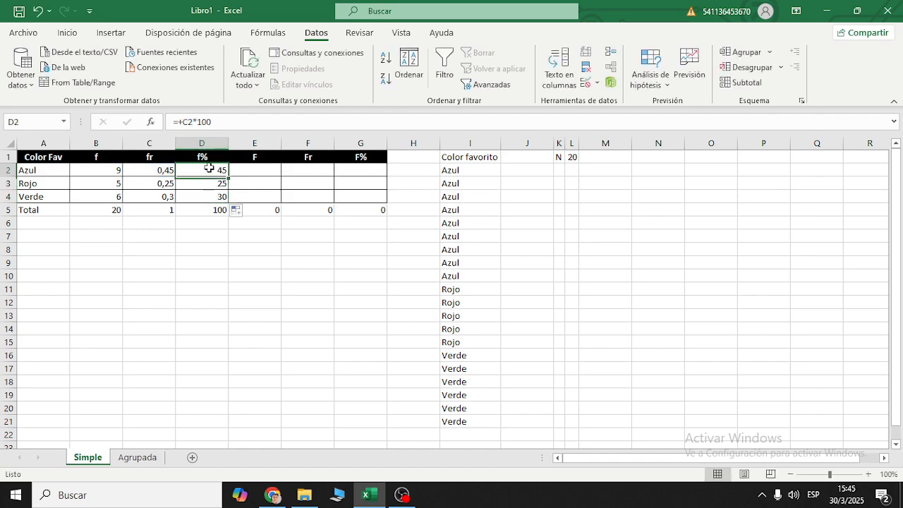
click(206, 183)
click(213, 172)
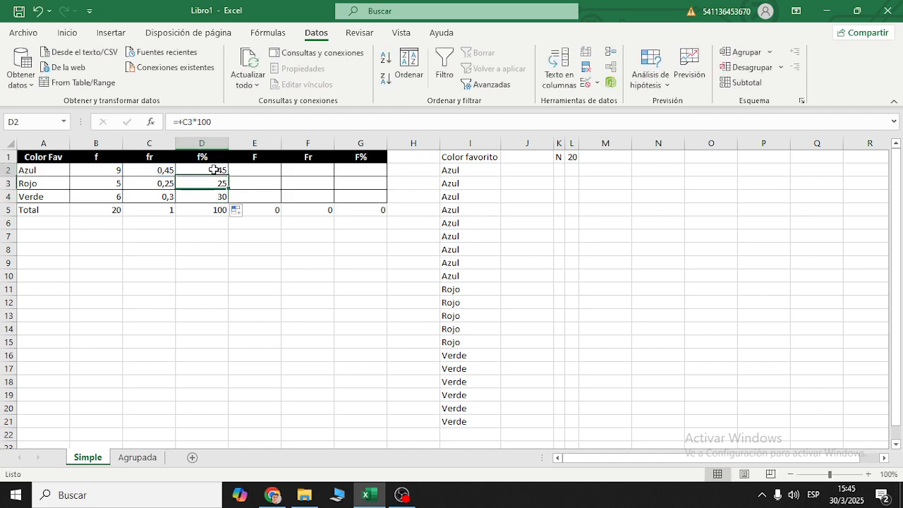
click(149, 169)
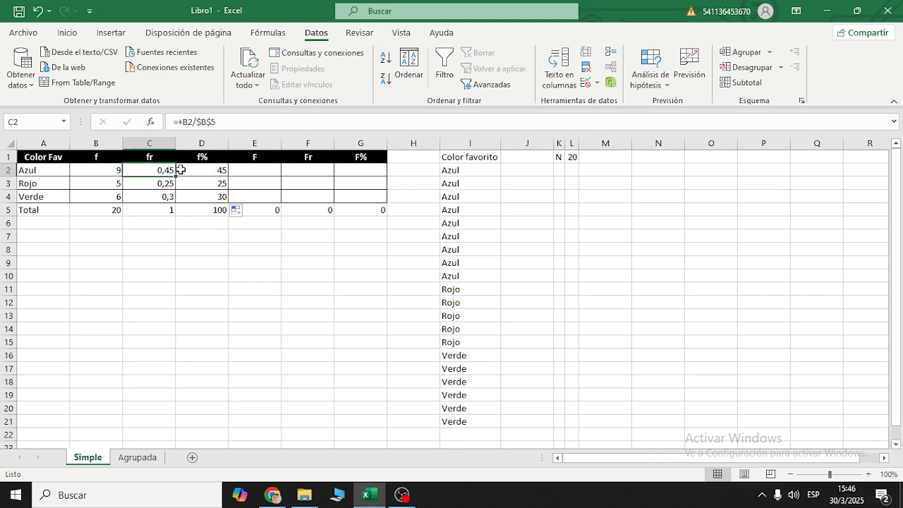
click(186, 170)
click(163, 170)
click(187, 172)
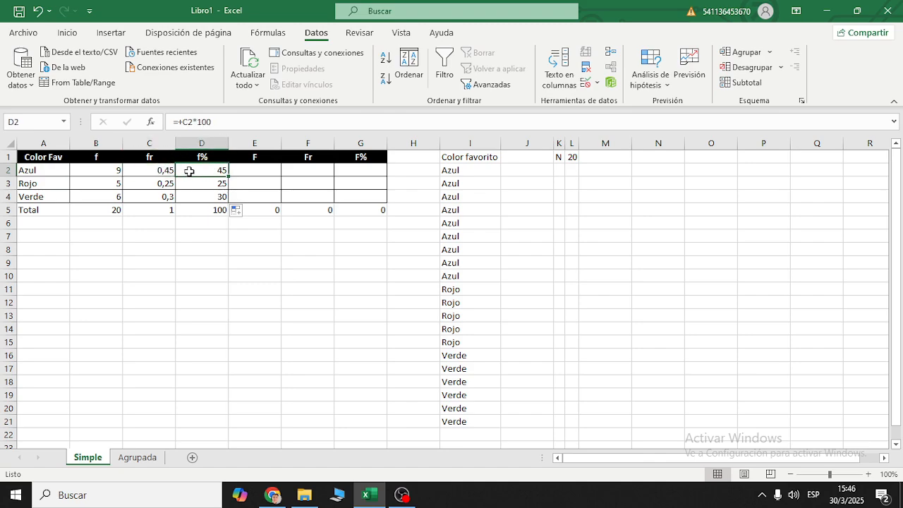
click(188, 181)
click(194, 198)
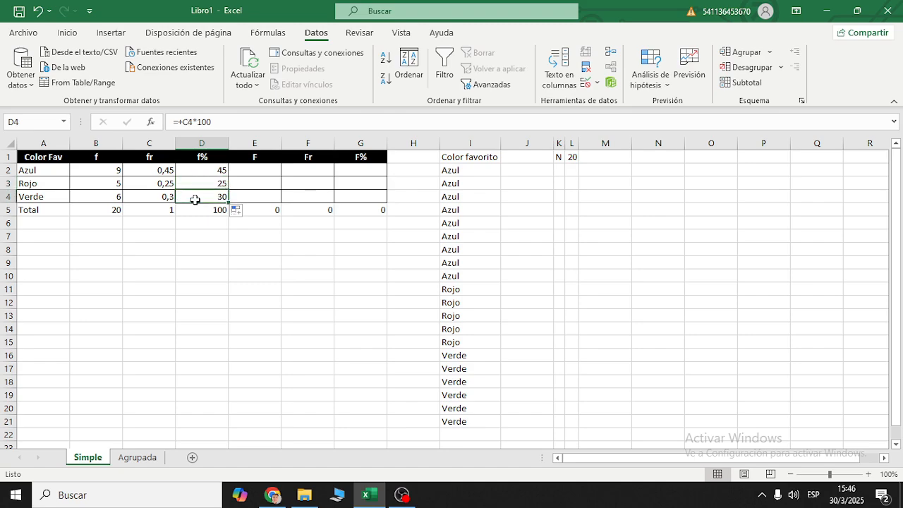
- Compare the f% formulas in D2:D4 with the fr formulas in C2:C4 without changing any of them
drag(218, 175, 219, 196)
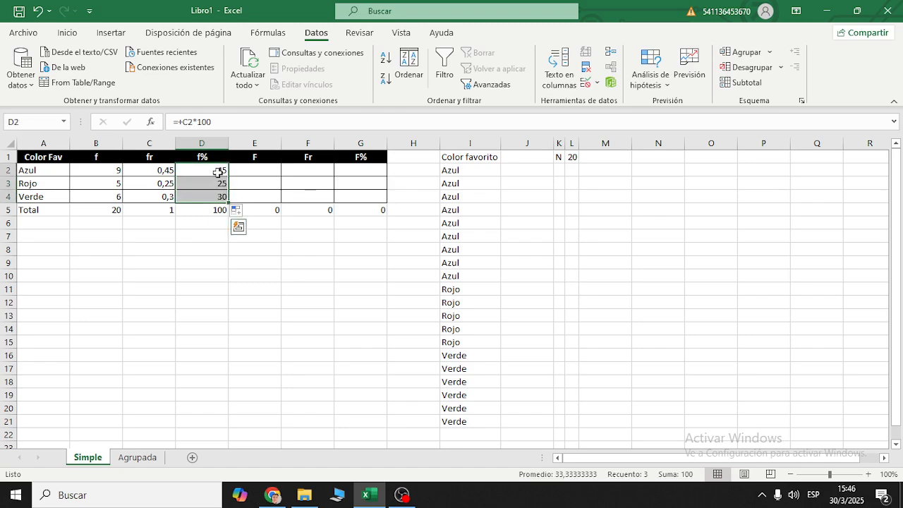
click(221, 115)
click(260, 233)
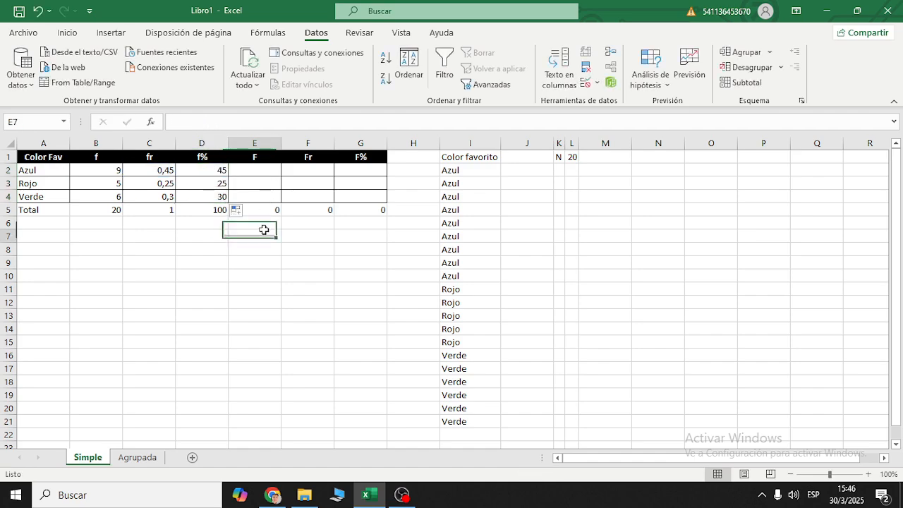
click(220, 172)
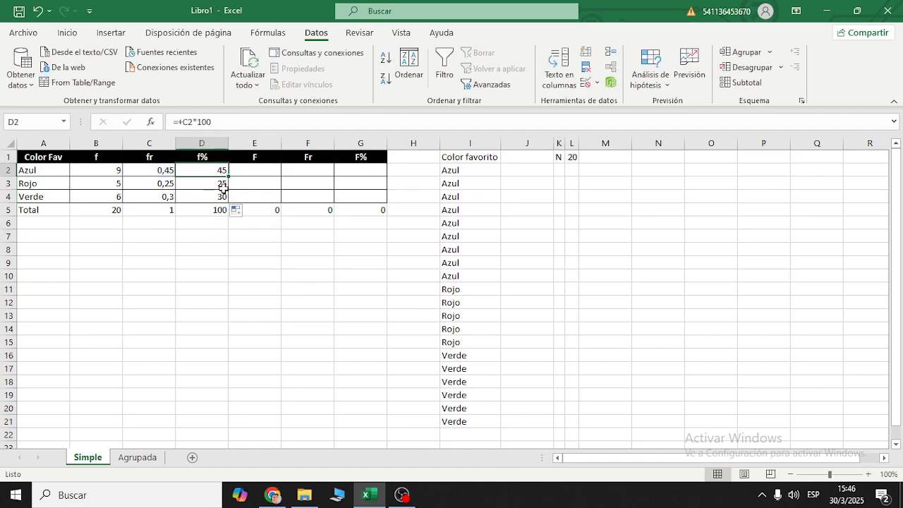
click(224, 186)
click(224, 195)
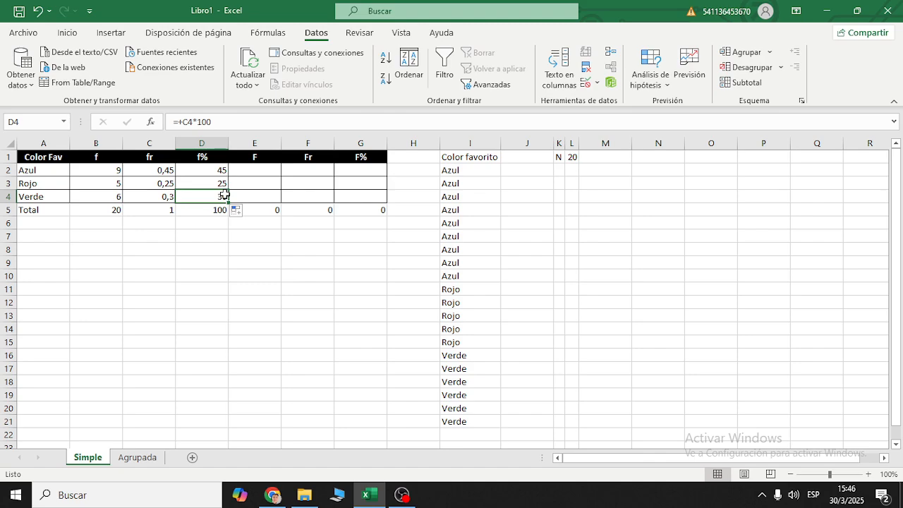
click(157, 170)
click(161, 182)
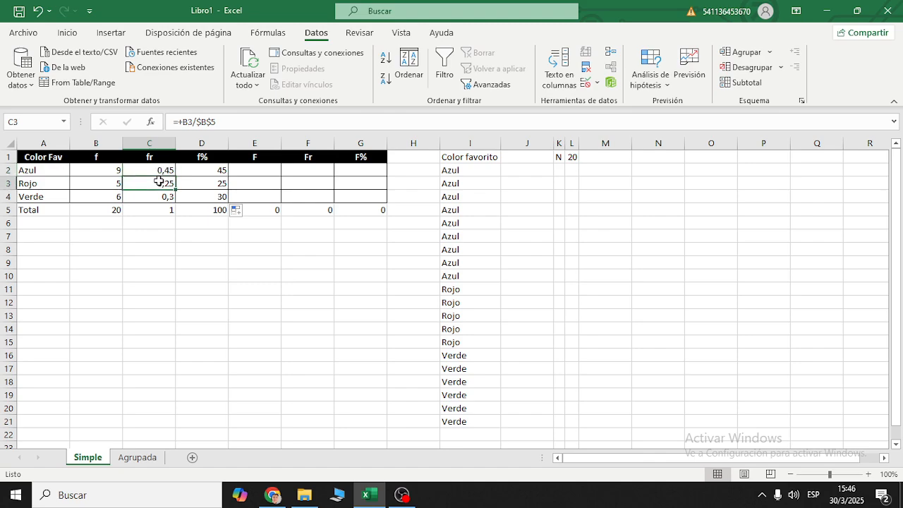
click(158, 197)
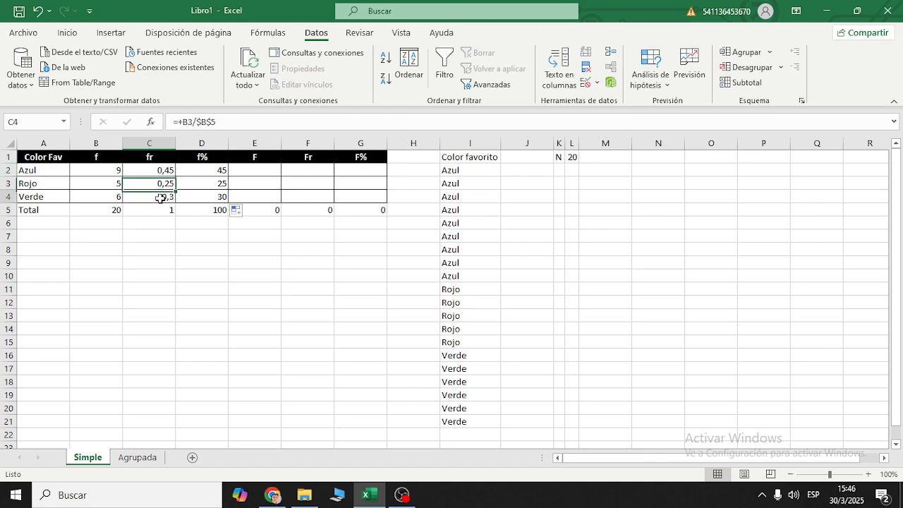
drag(201, 171, 205, 198)
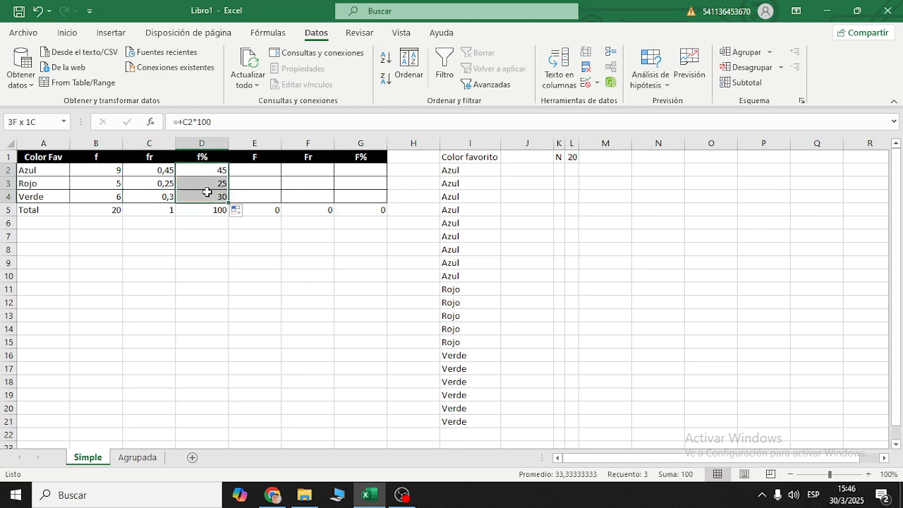
click(226, 182)
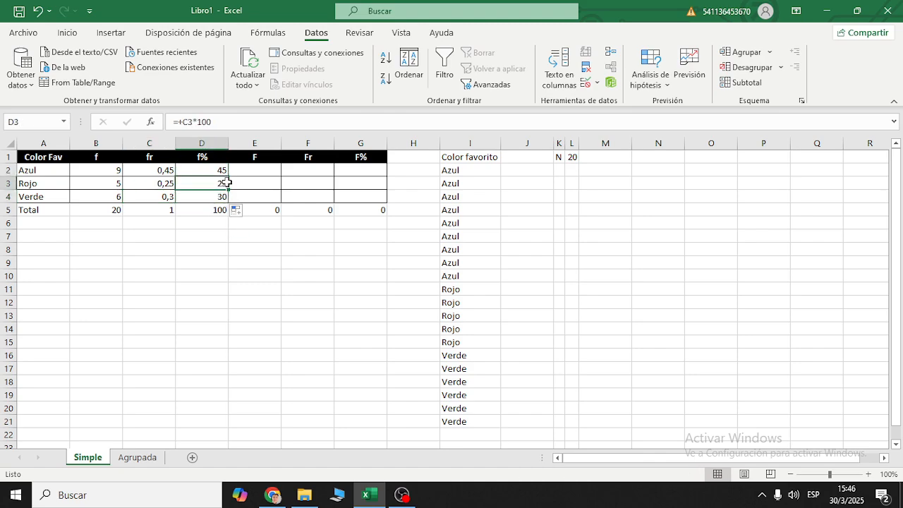
click(208, 173)
click(305, 122)
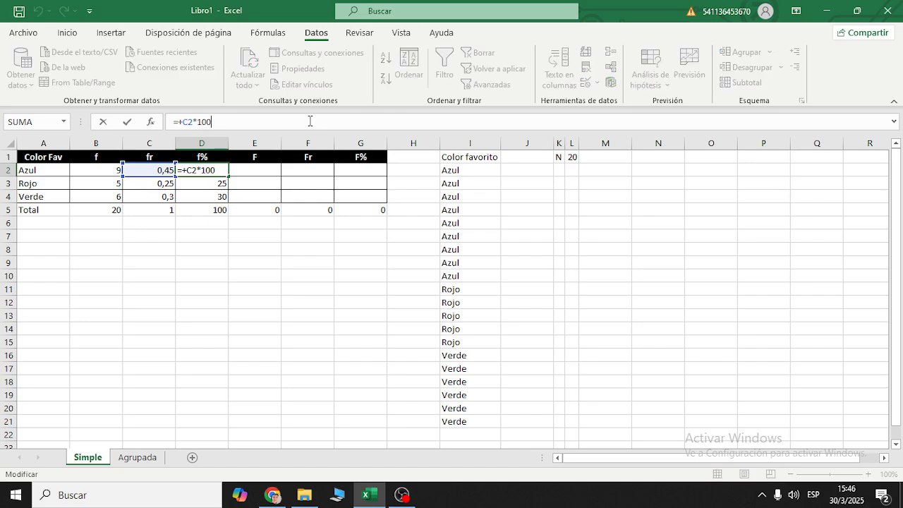
key(Escape)
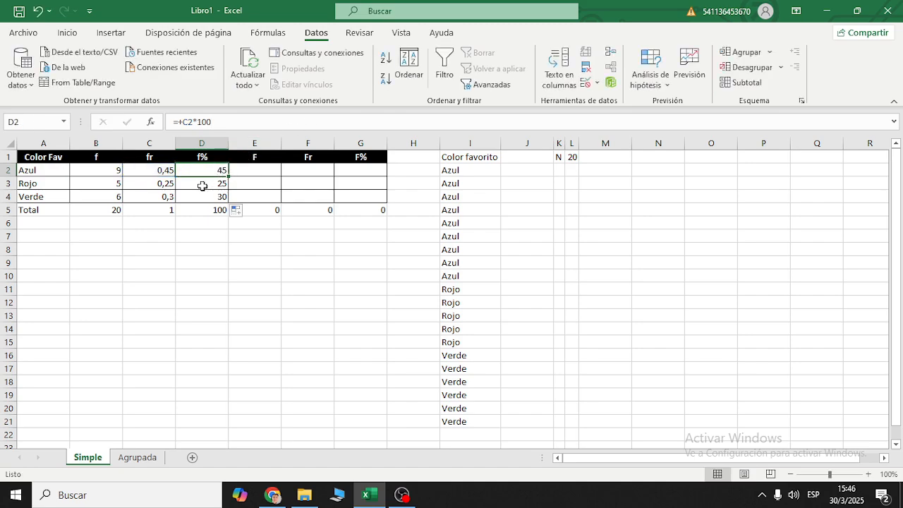
- Clear the percentage formulas from the f% cells D2:D4
drag(218, 171, 218, 196)
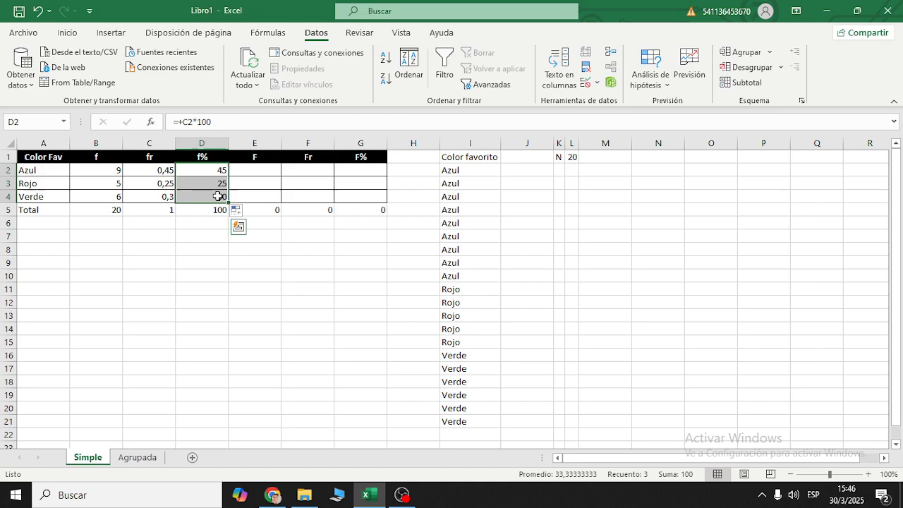
key(Delete)
- Try a normal copy and paste of the fr cells C2:C4 into D2:D4, and undo the paste
drag(166, 170, 167, 194)
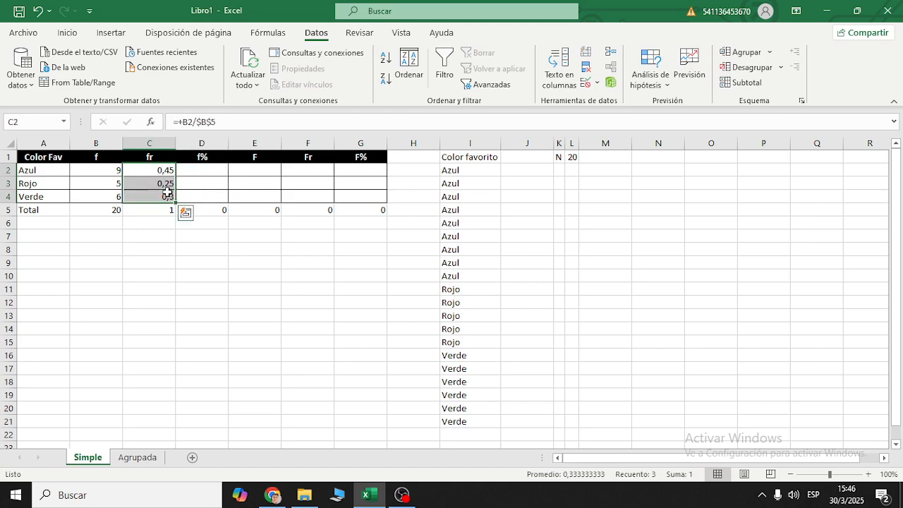
key(ctrl+c)
click(198, 173)
key(ctrl+v)
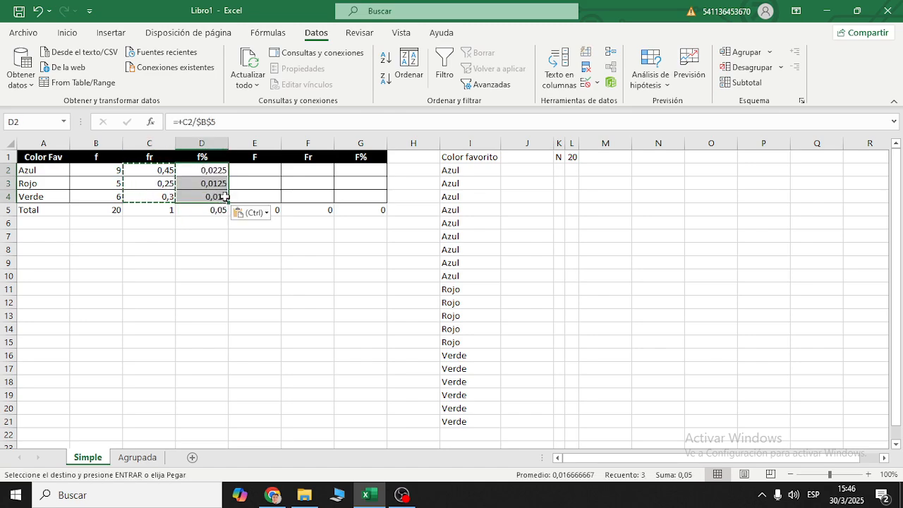
key(ctrl+z)
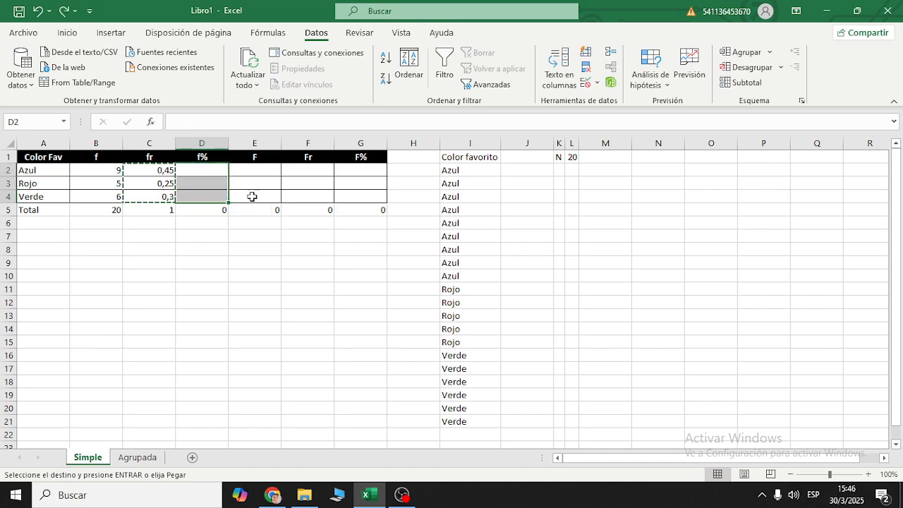
- Copy the relative frequencies in C2:C4 and paste them as values only into the f% column, starting at D2
click(167, 183)
drag(168, 174, 167, 195)
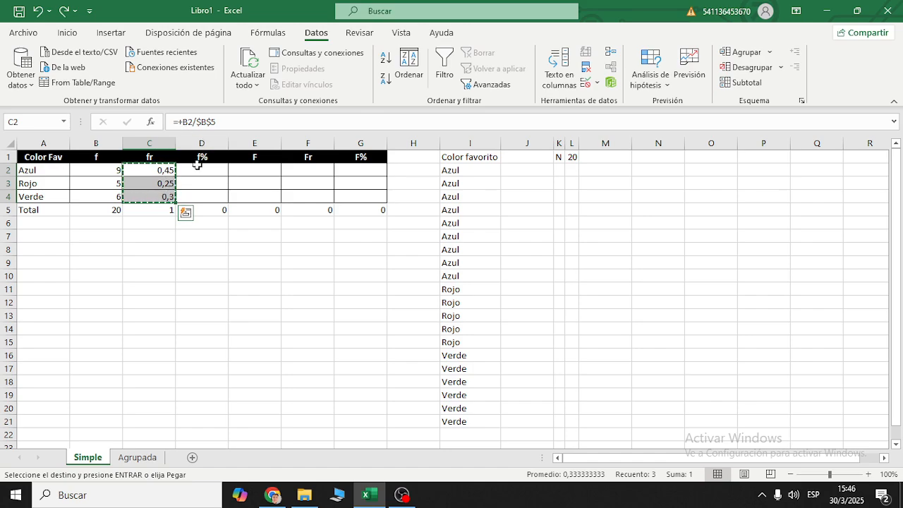
right_click(164, 171)
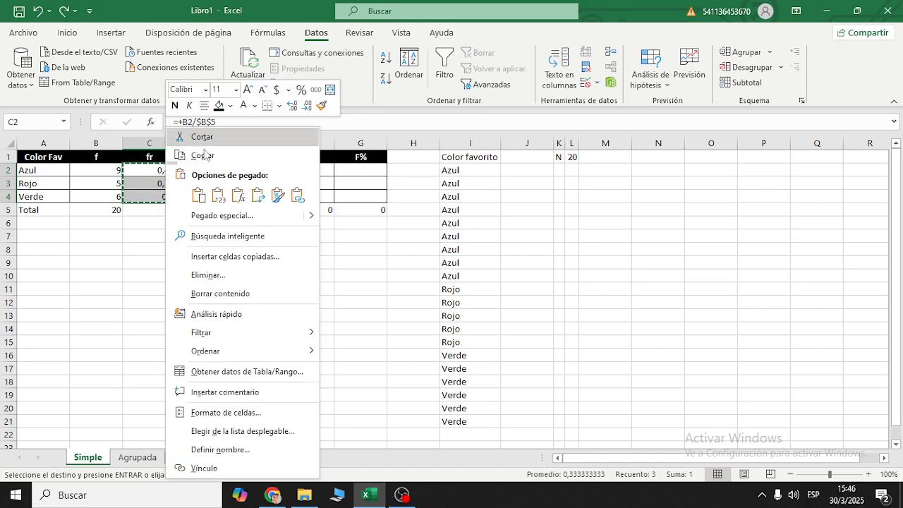
click(203, 156)
click(206, 164)
right_click(206, 161)
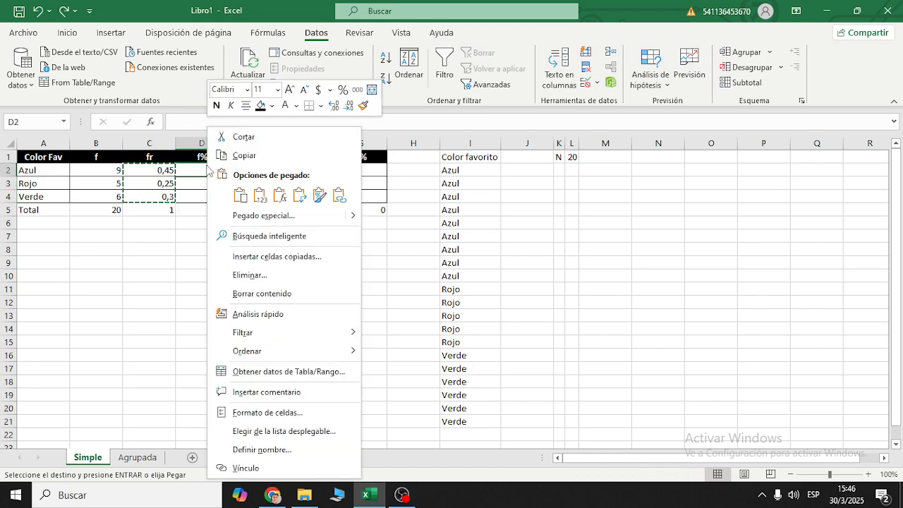
click(260, 194)
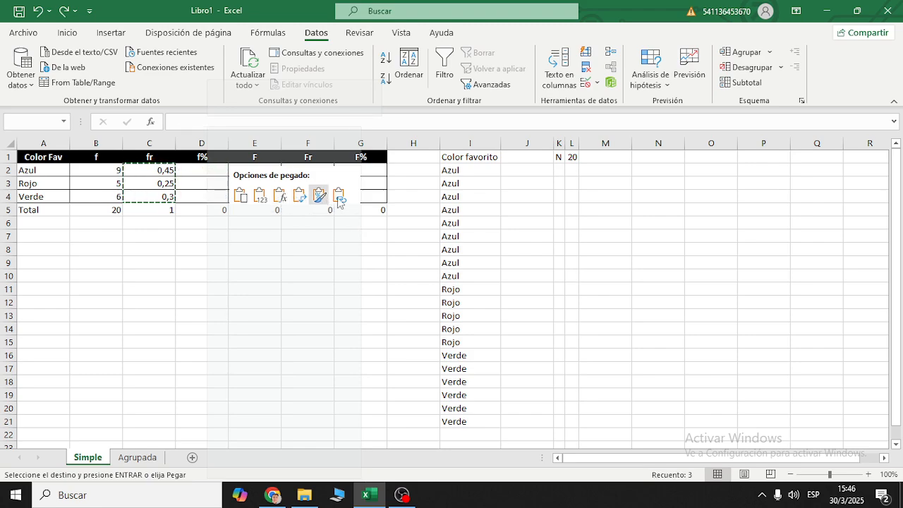
click(264, 204)
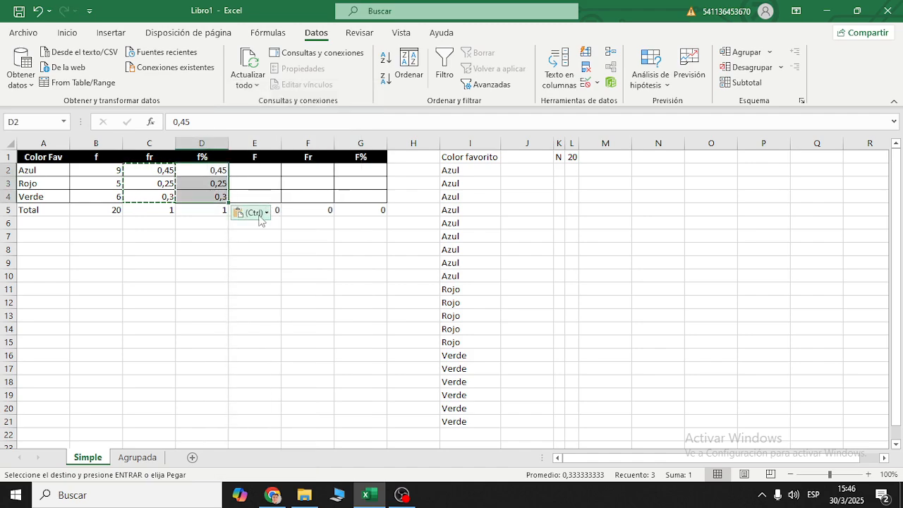
- Apply the percentage format to the pasted f% values in D2:D4
click(215, 184)
click(218, 171)
drag(218, 172, 218, 197)
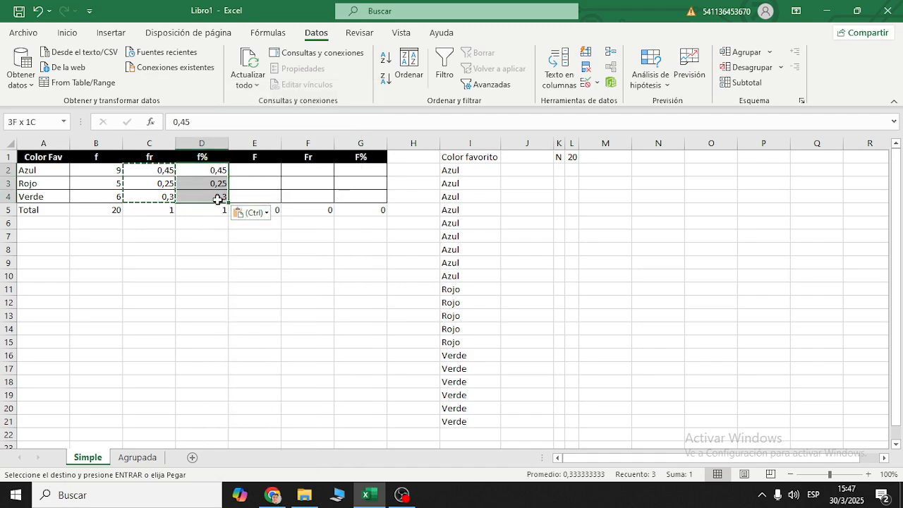
click(67, 32)
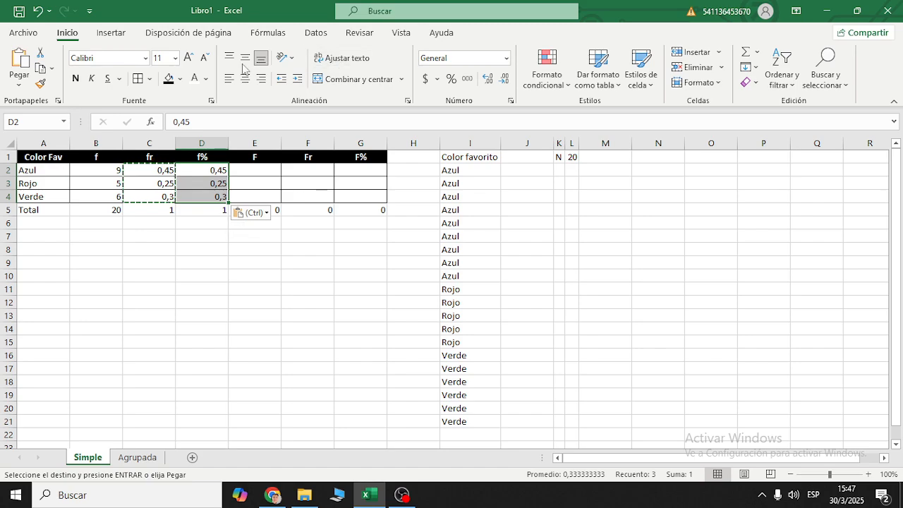
click(450, 79)
click(309, 256)
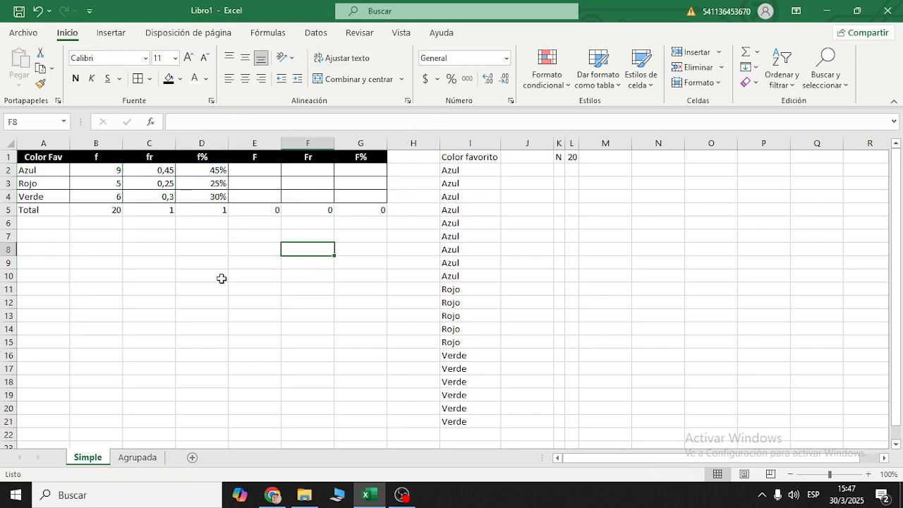
- Apply the percentage format to the f% total in D5
drag(211, 175, 212, 198)
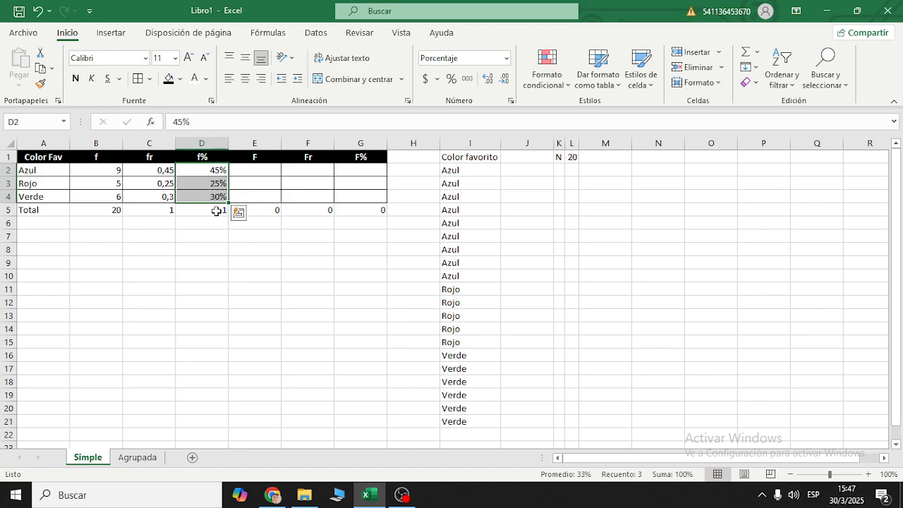
click(216, 211)
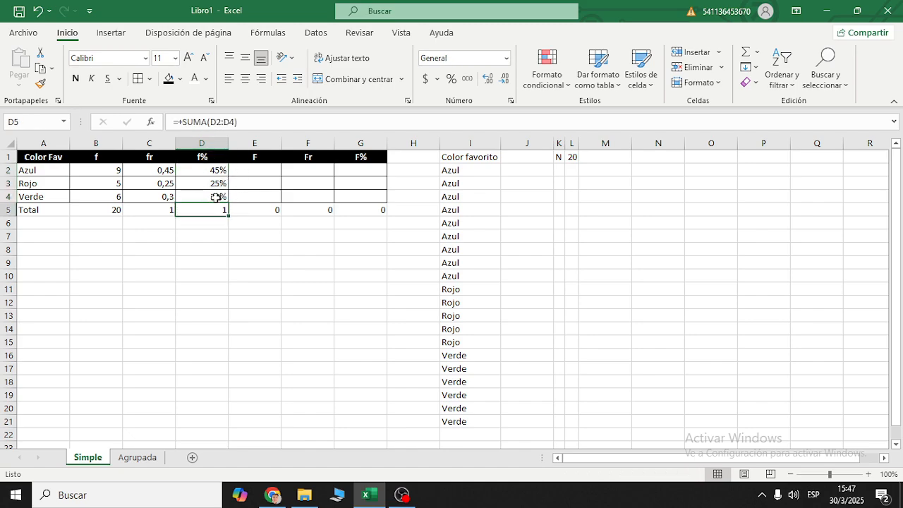
click(450, 78)
click(259, 222)
- Examine how the percentage in D2 is stored, leaving its content unchanged
click(209, 167)
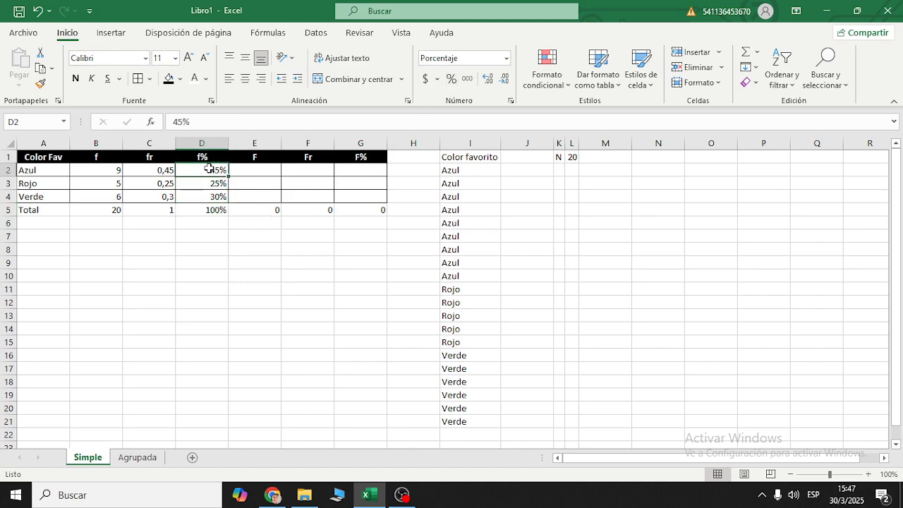
drag(209, 167, 210, 209)
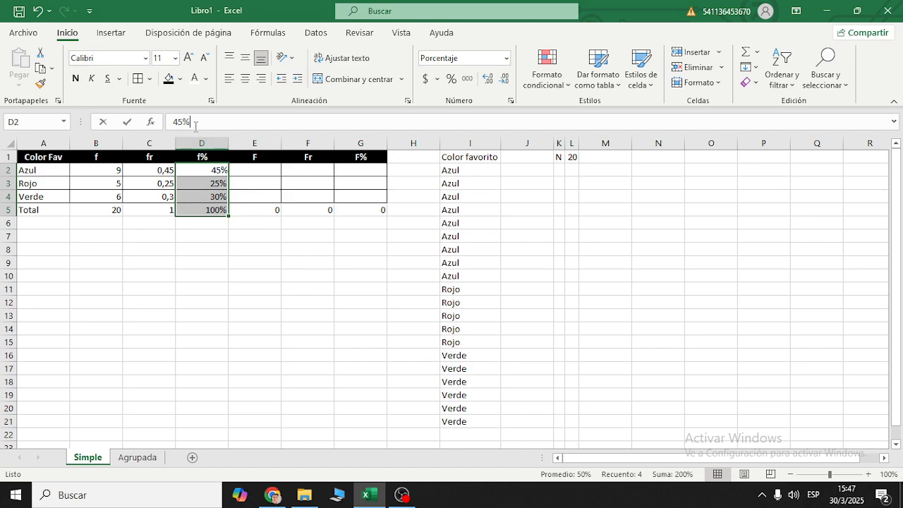
drag(191, 122, 182, 122)
key(Escape)
click(266, 227)
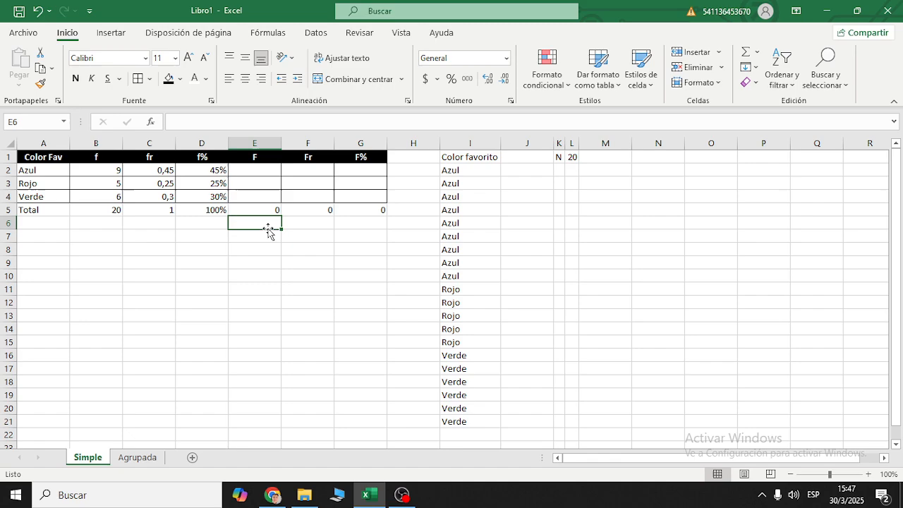
- Undo the percentage formatting of the D5 total and of the f% values in D2:D4
key(ctrl+z)
key(ctrl+z)
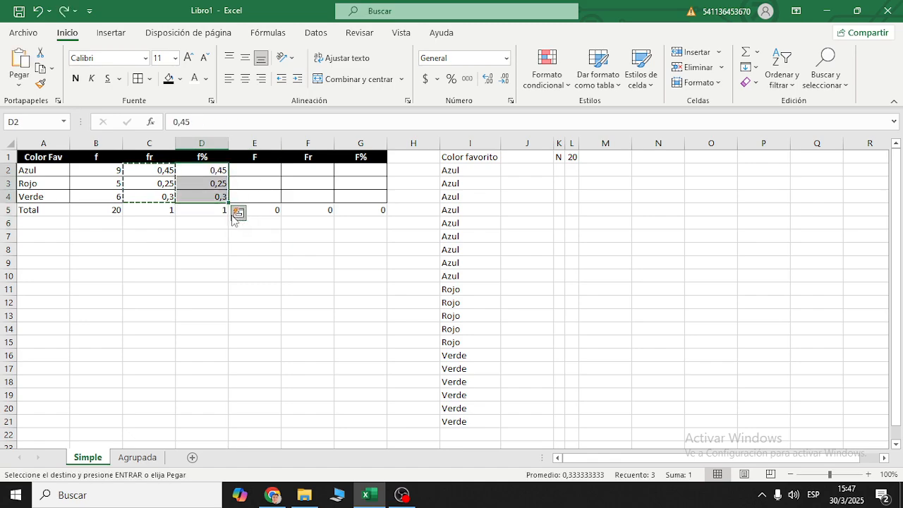
click(244, 194)
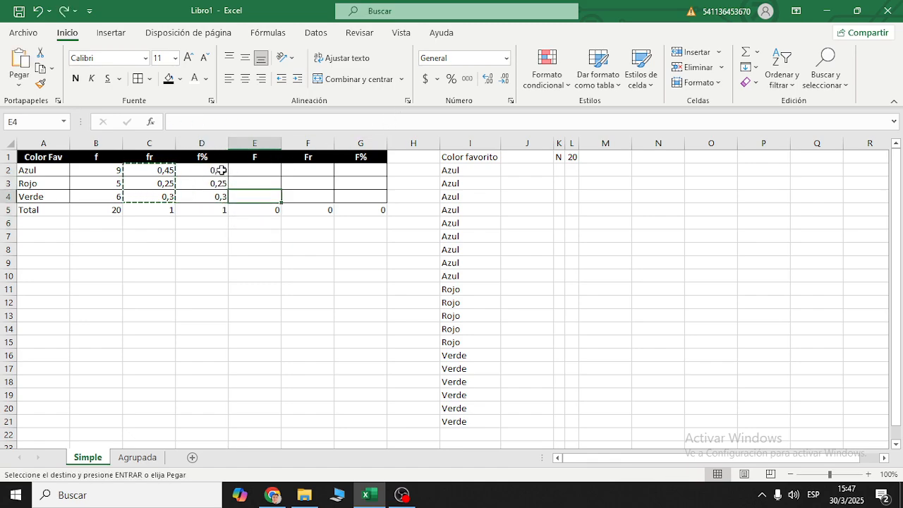
- Format the f% values and their total in D2:D5 as percentages in one operation
drag(218, 170, 205, 210)
click(454, 80)
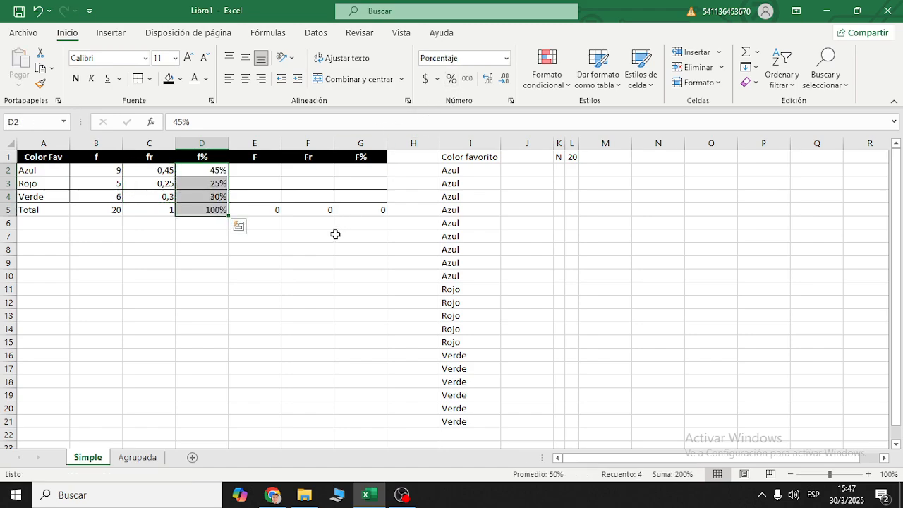
click(244, 238)
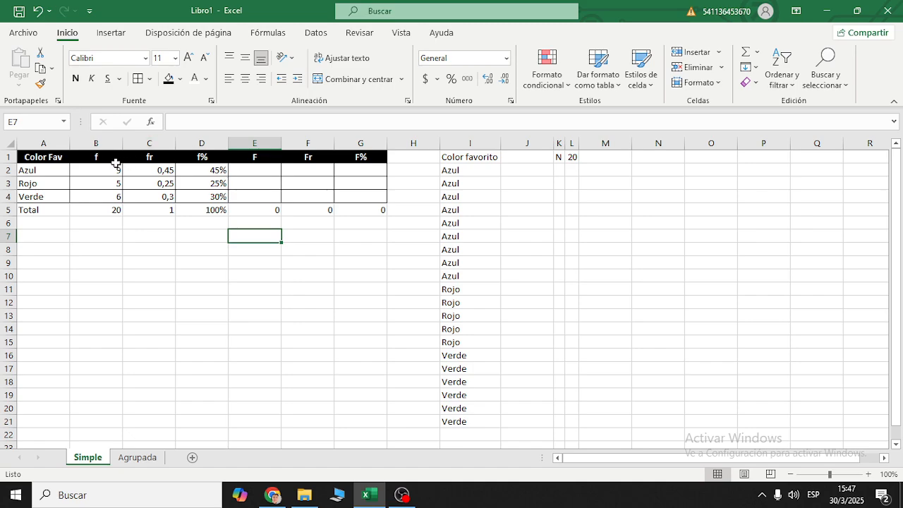
- Enter +B2 in E2 so the first cumulative frequency F equals the first absolute frequency
drag(117, 160, 238, 156)
click(251, 157)
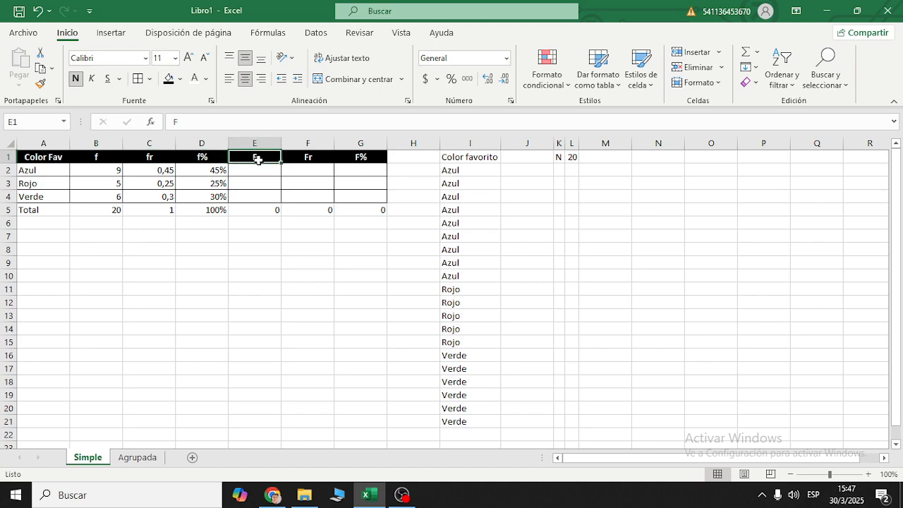
click(256, 170)
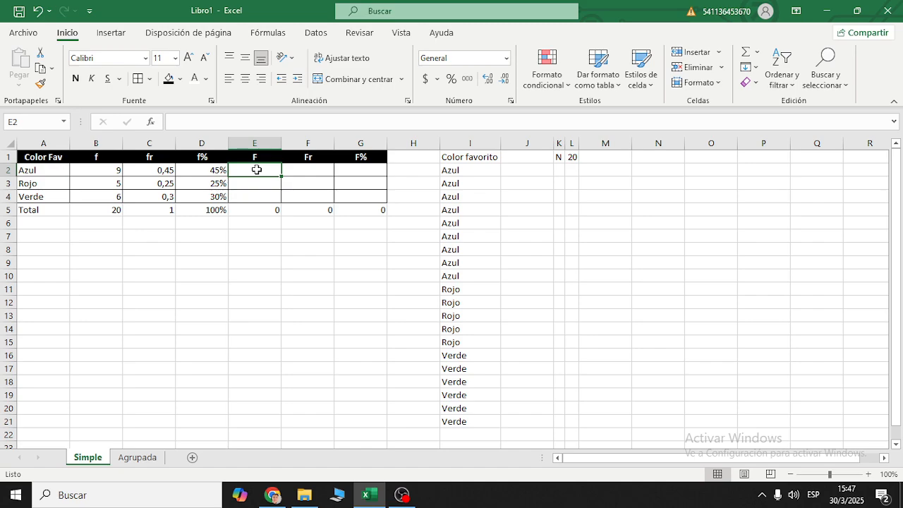
text(+)
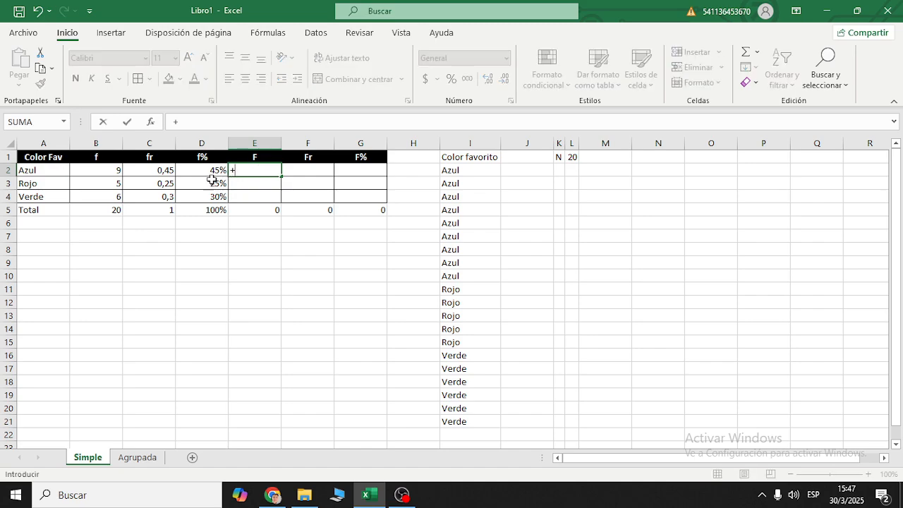
click(113, 171)
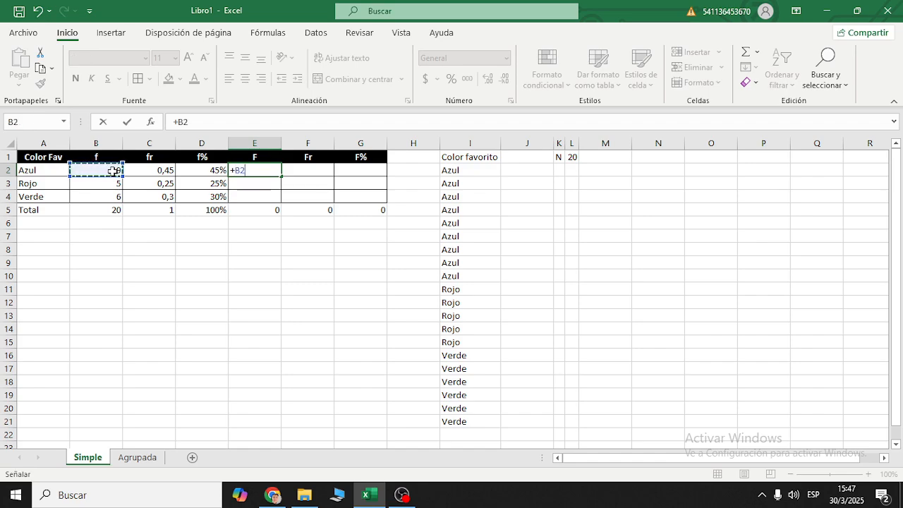
key(Return)
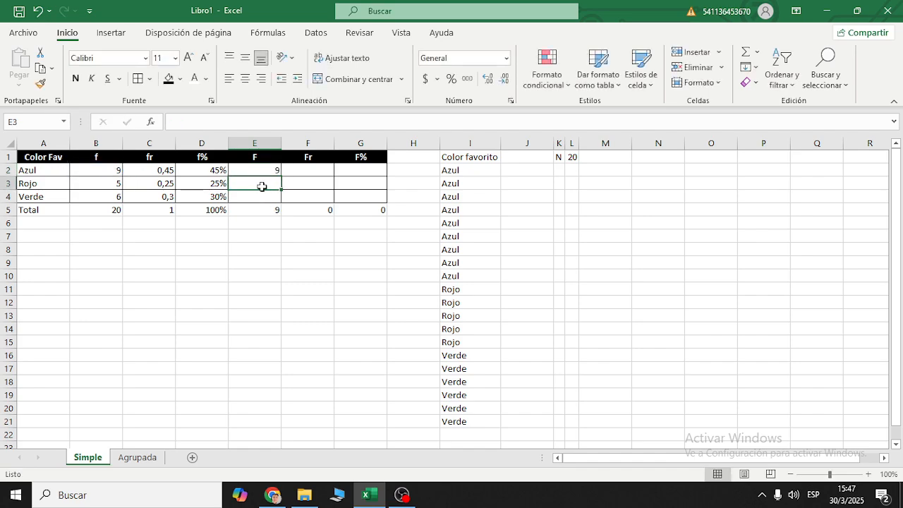
- Enter the cumulative frequency formula +E2+B3 in E3 and fill it down to E4
text(+)
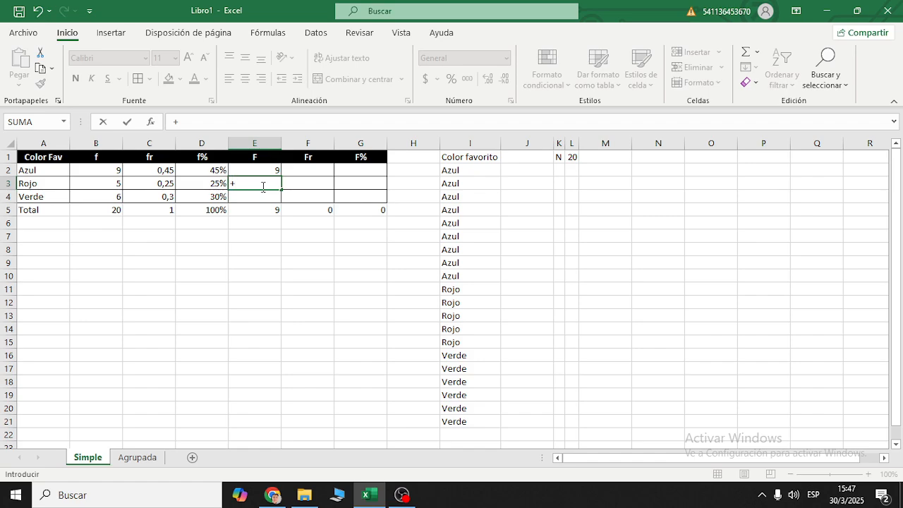
click(275, 173)
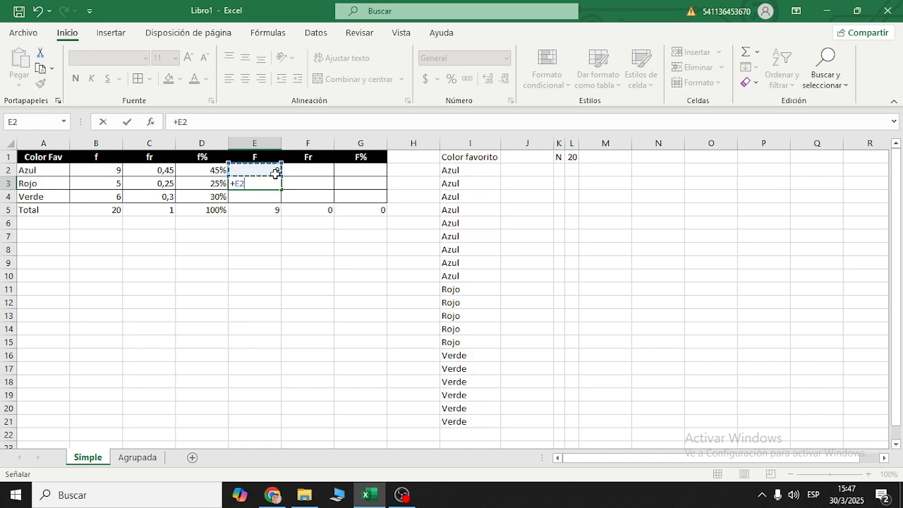
text(+)
click(115, 187)
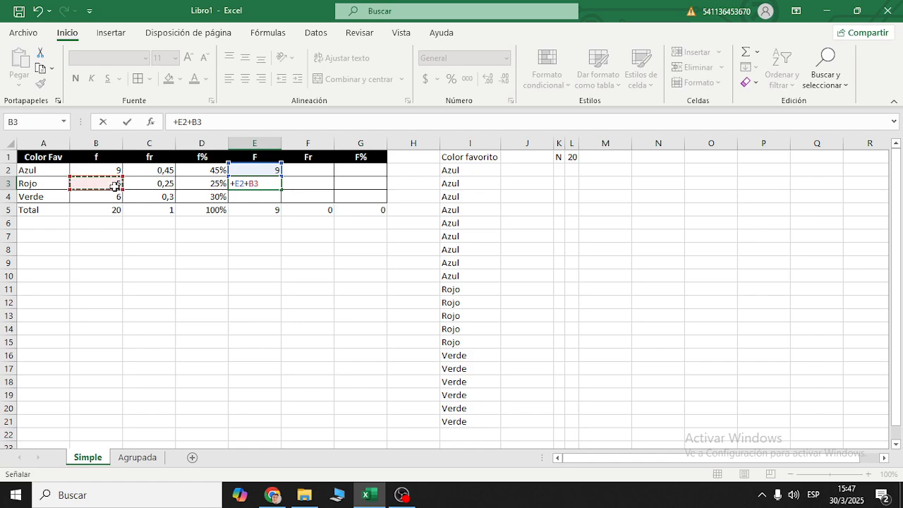
key(Return)
click(274, 183)
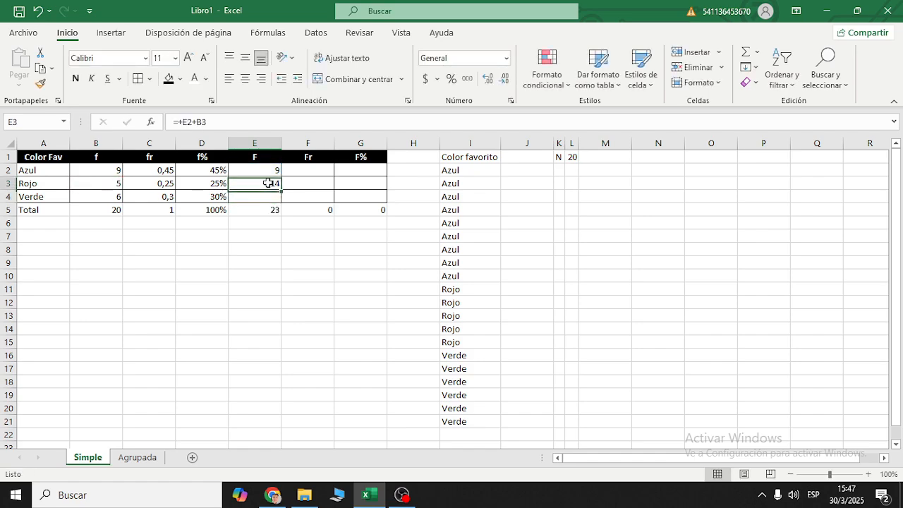
drag(281, 189, 281, 203)
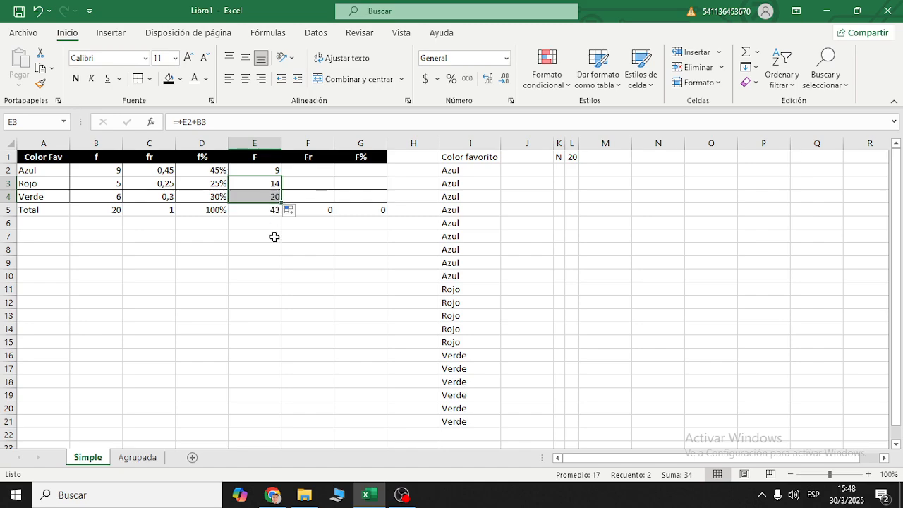
- Examine the cumulative formulas in E3 and E4 and the cells they reference, without changing them
click(276, 184)
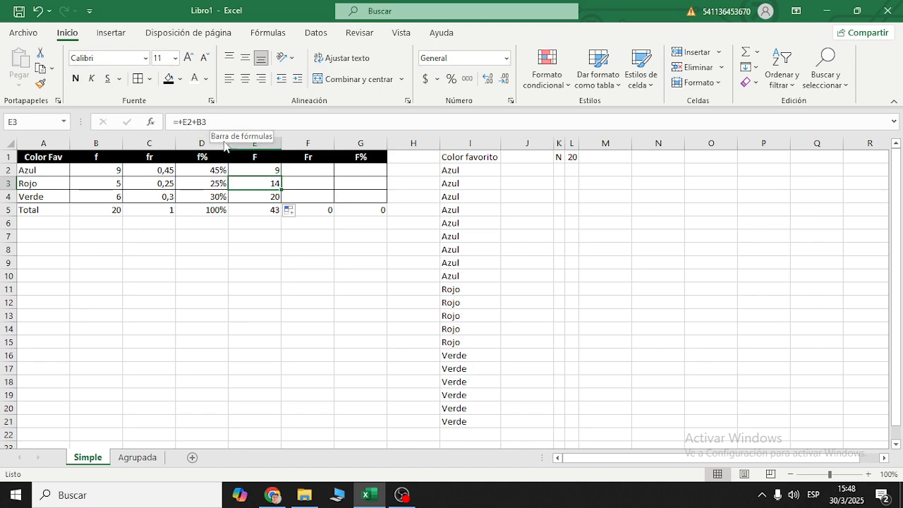
click(254, 195)
click(209, 124)
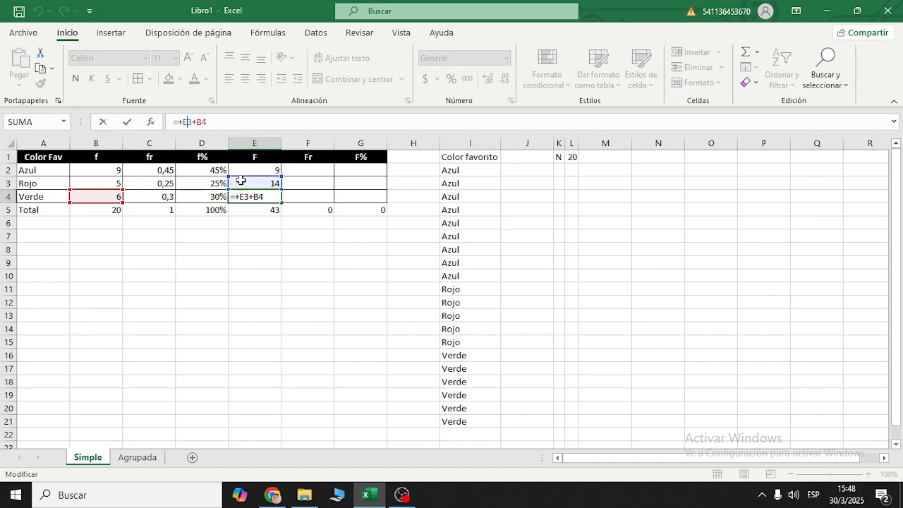
key(Escape)
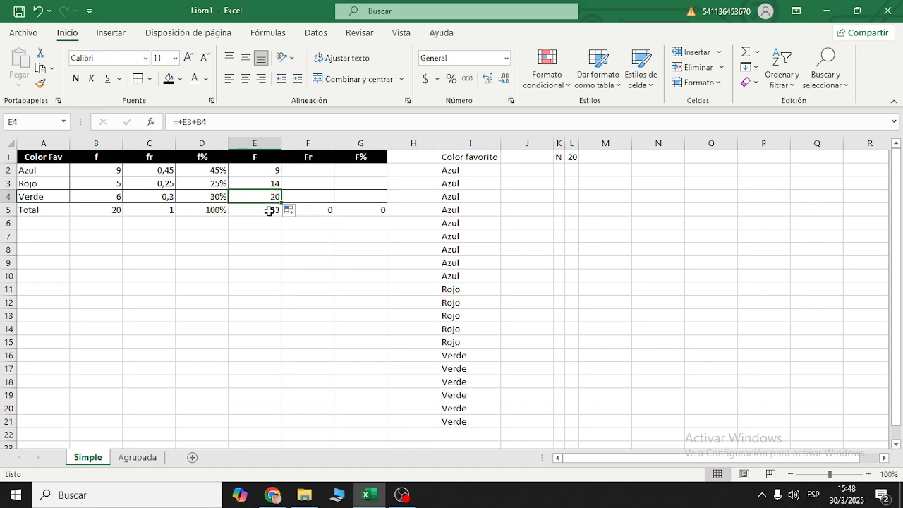
- Clear the totals of the cumulative columns F, Fr and F% in E5:G5
click(269, 210)
key(Delete)
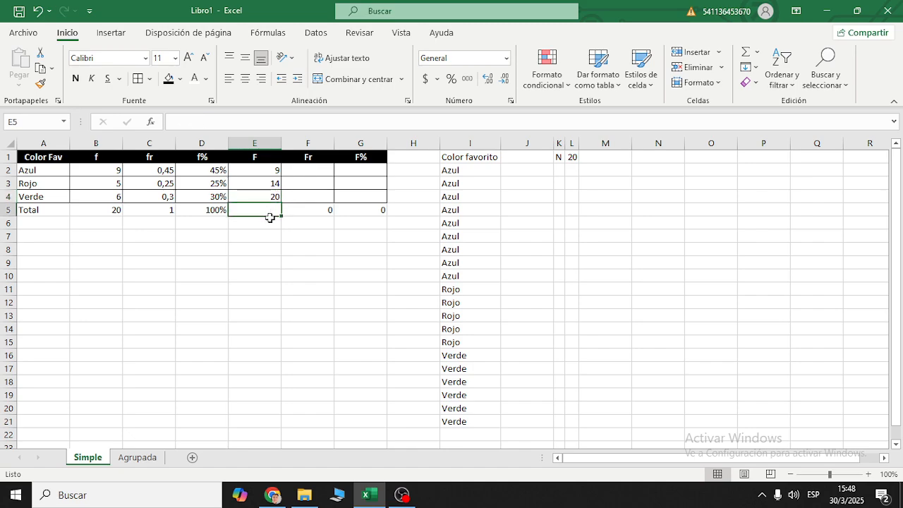
key(Right)
key(Delete)
key(Right)
key(Delete)
key(Left)
key(Left)
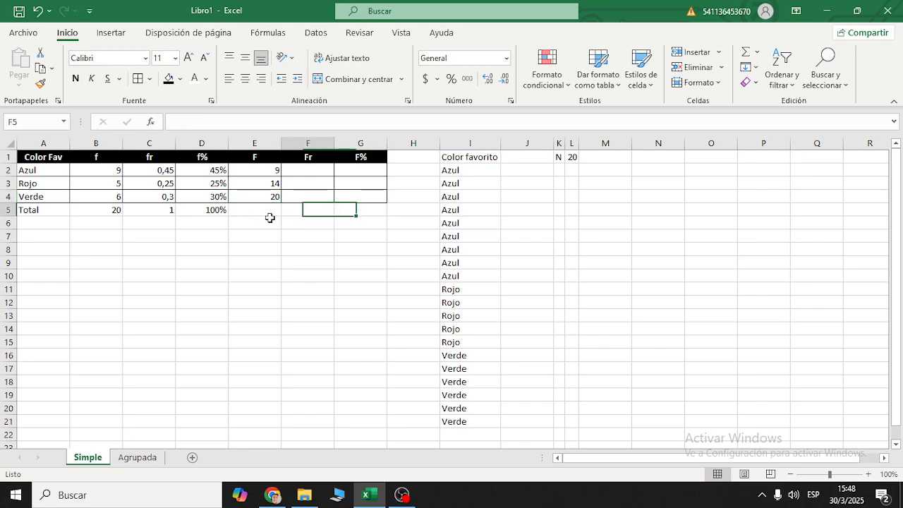
key(shift+Right)
key(shift+Right)
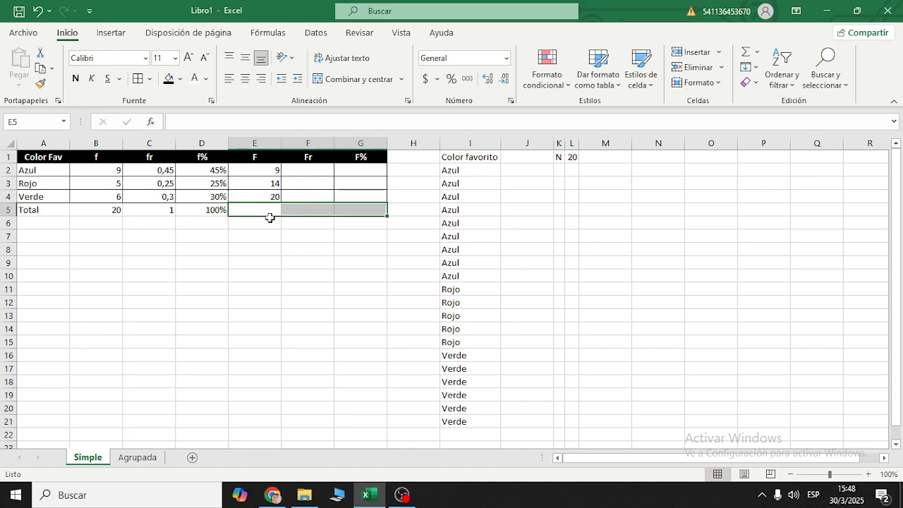
key(Up)
- Compare the last cumulative frequency in E4 with the total of the absolute frequencies in B5
drag(55, 200, 264, 197)
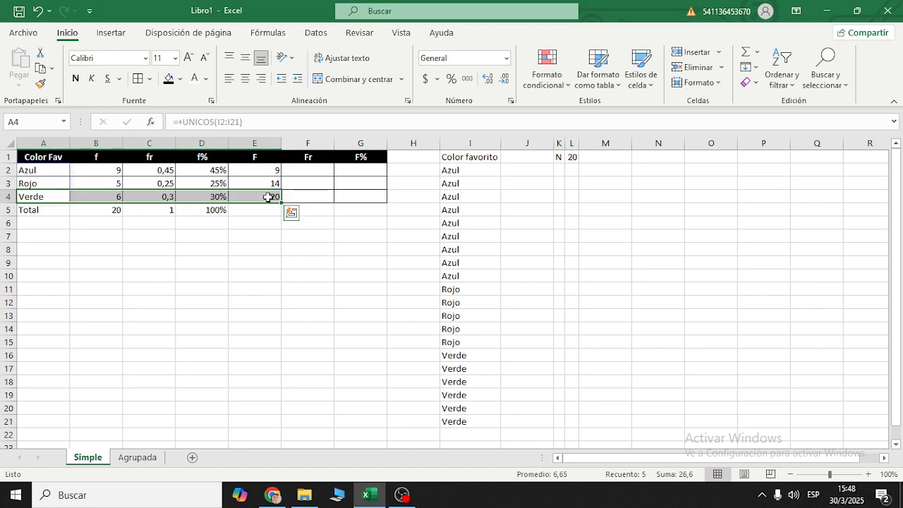
click(267, 197)
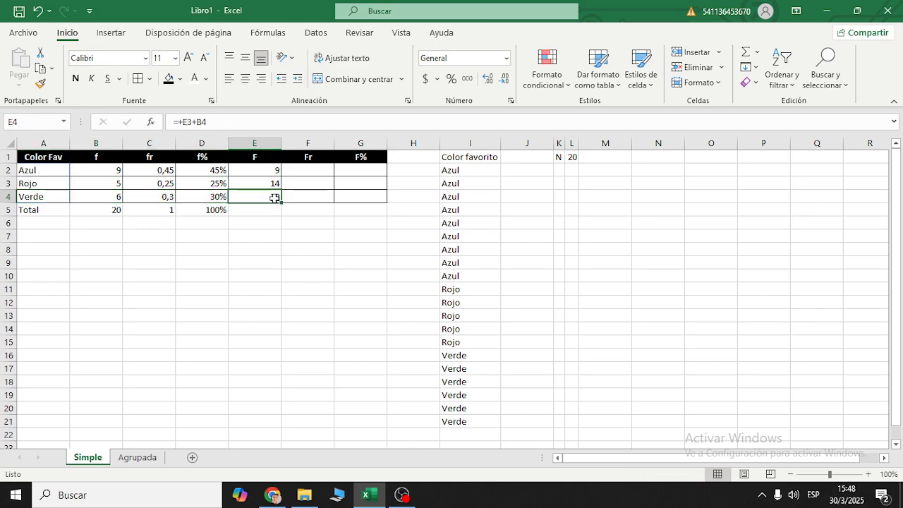
click(114, 210)
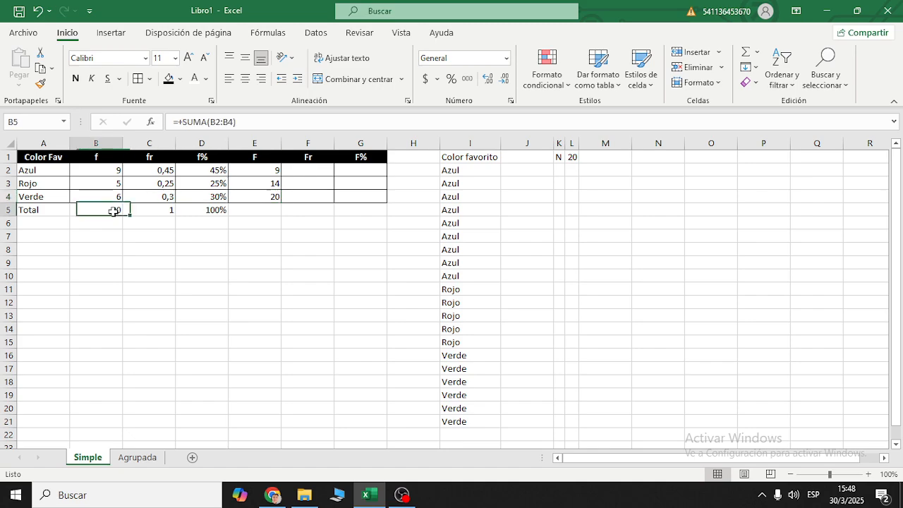
click(270, 201)
click(106, 214)
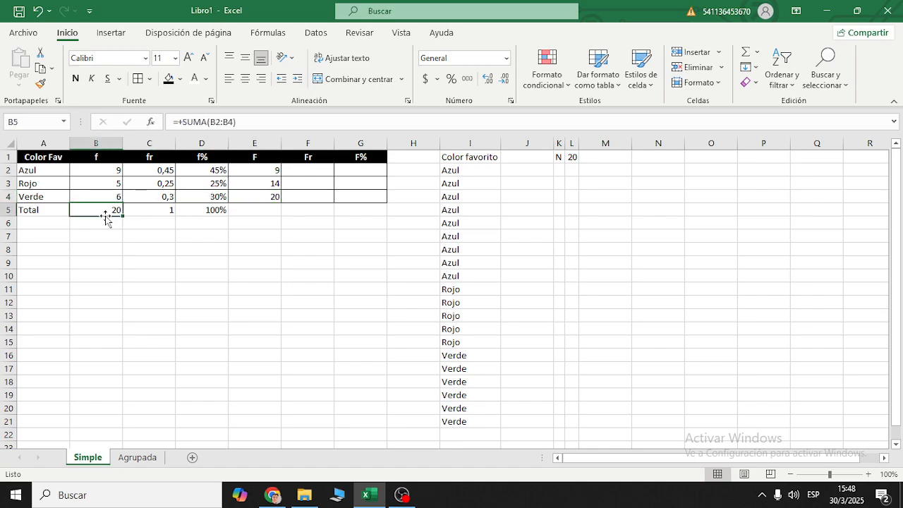
click(271, 196)
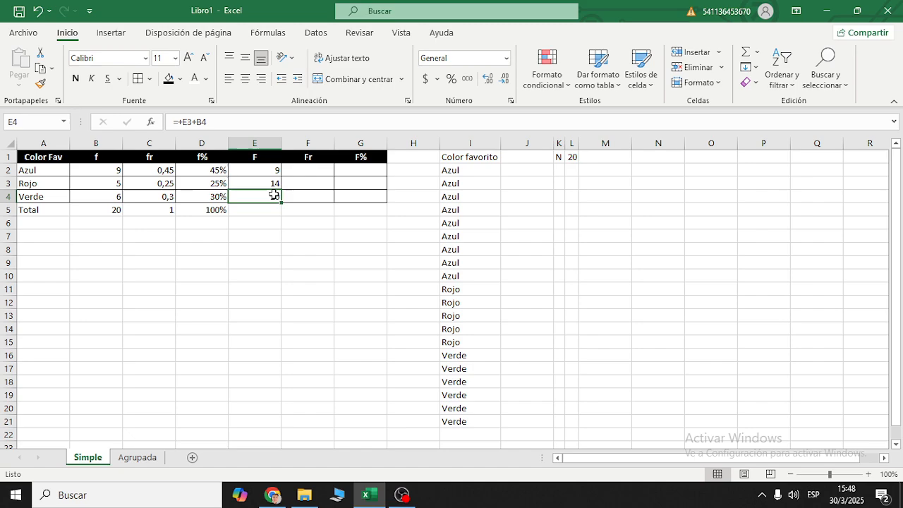
click(107, 214)
drag(100, 157, 102, 200)
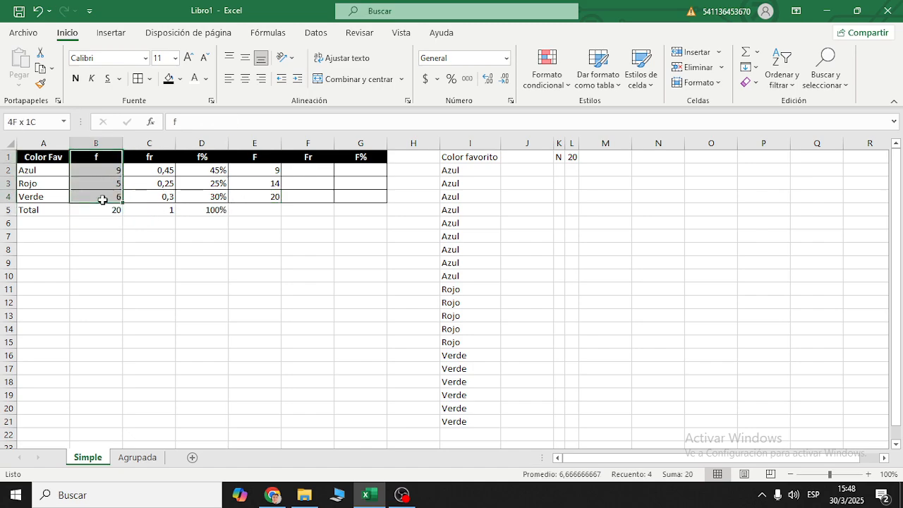
click(105, 211)
click(268, 196)
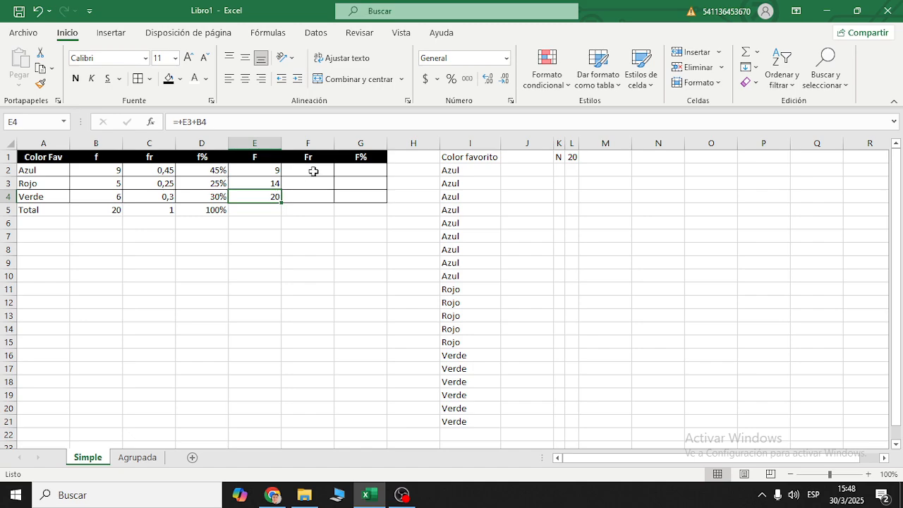
- Enter the formula +D2 in F2 as the first cumulative relative frequency
mouse_move(321, 167)
mouse_down()
mouse_move(318, 192)
mouse_move(318, 174)
mouse_up()
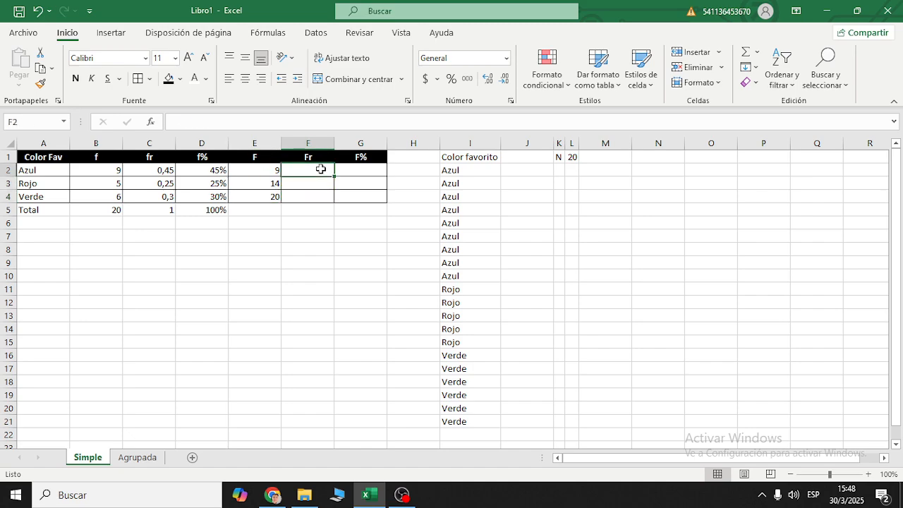
text(+)
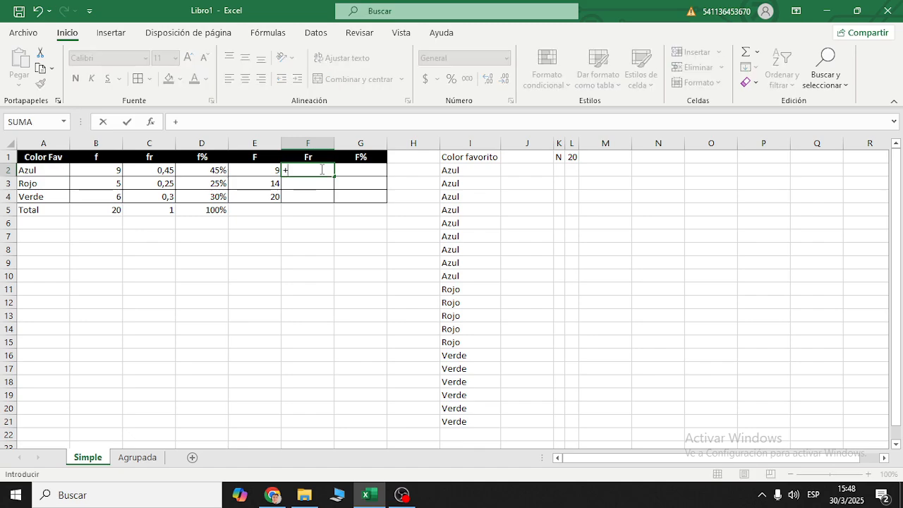
click(211, 170)
key(Return)
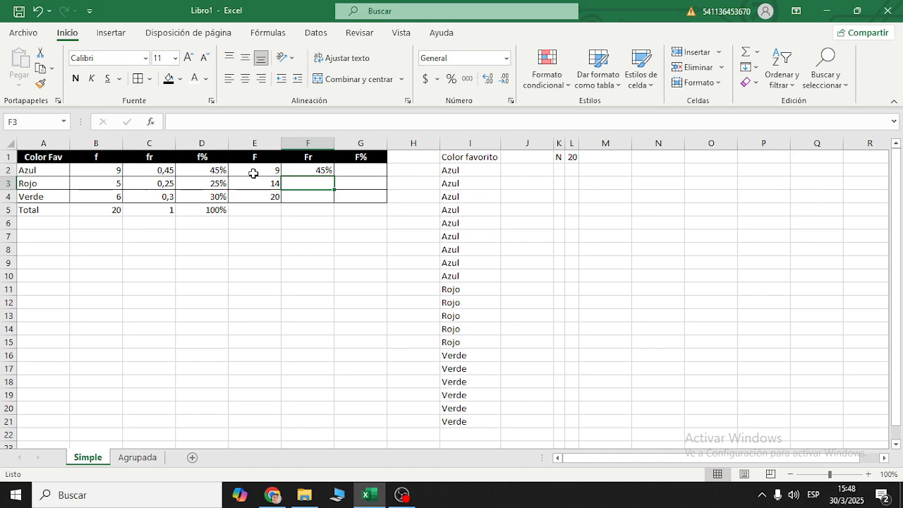
- Enter the formula +F2+D3 in F3 and fill it down to F4
text(+)
click(302, 174)
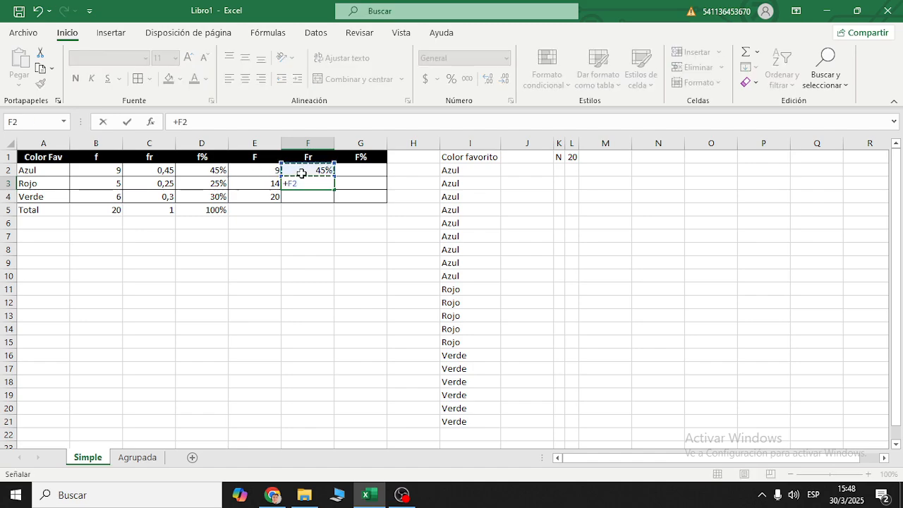
text(+)
click(197, 185)
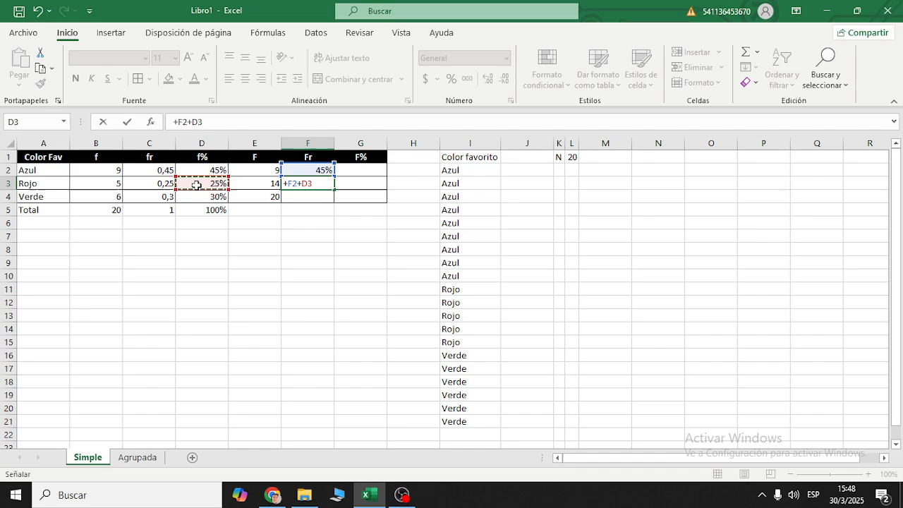
key(Return)
click(326, 181)
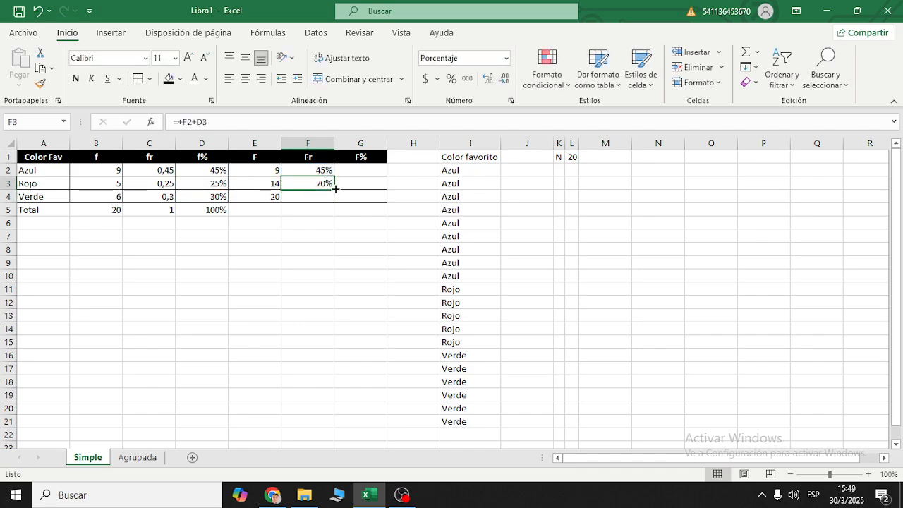
drag(334, 189, 332, 202)
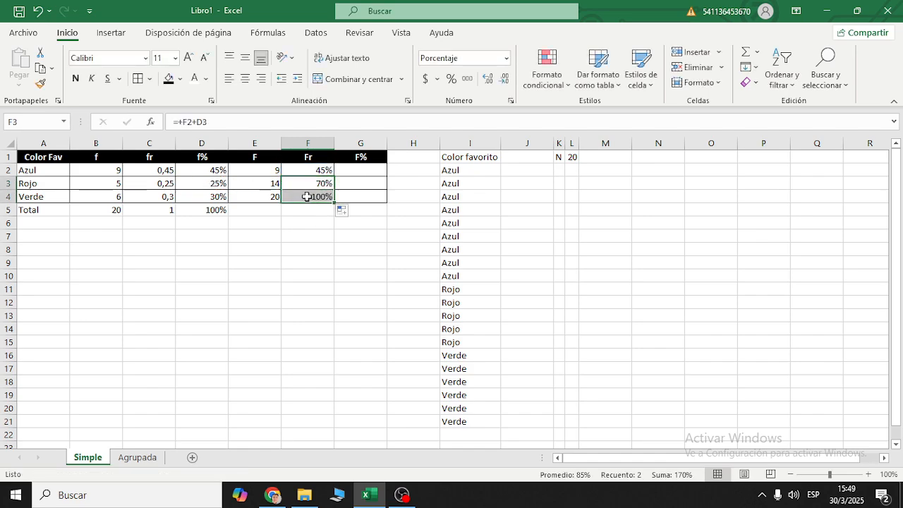
- Compare the last Fr value in F4 with the f% total in D5
click(305, 197)
click(196, 211)
click(307, 197)
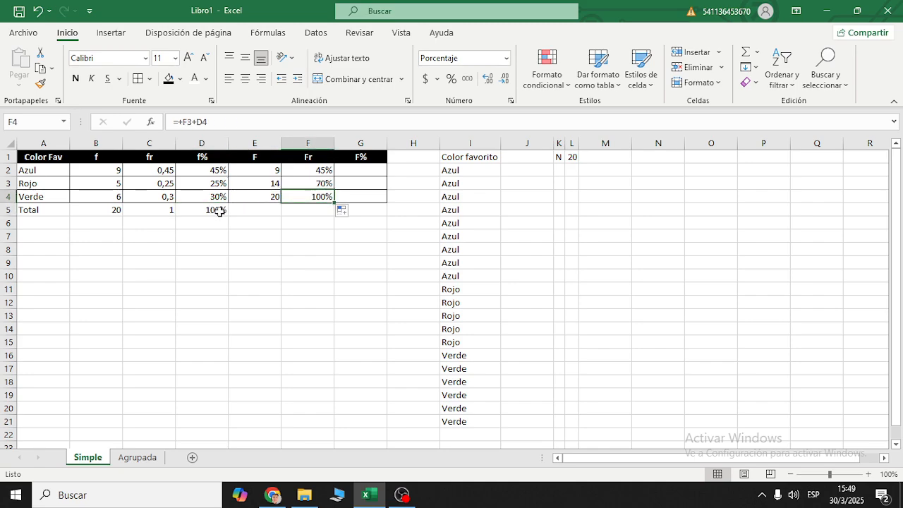
click(218, 210)
- Try copying the F3 formula across to G3 with the General number format, and undo both changes
click(359, 172)
click(326, 172)
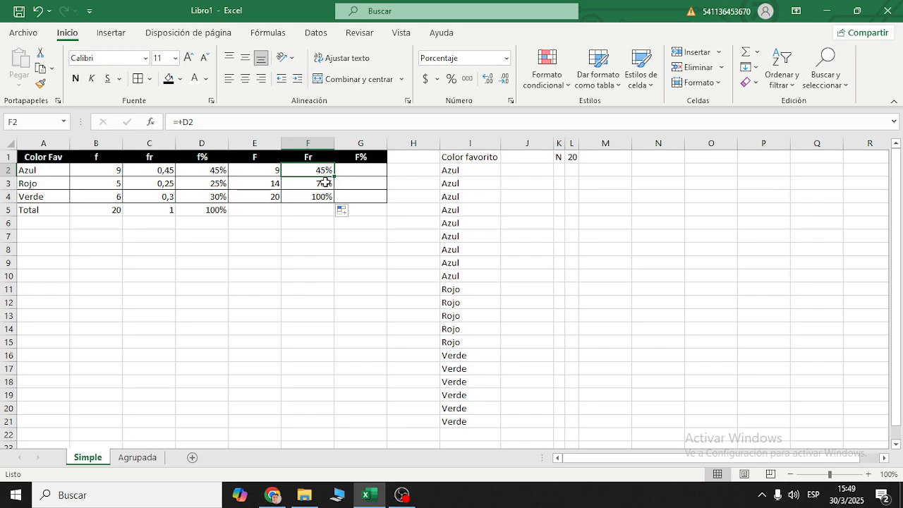
click(325, 182)
drag(334, 189, 395, 200)
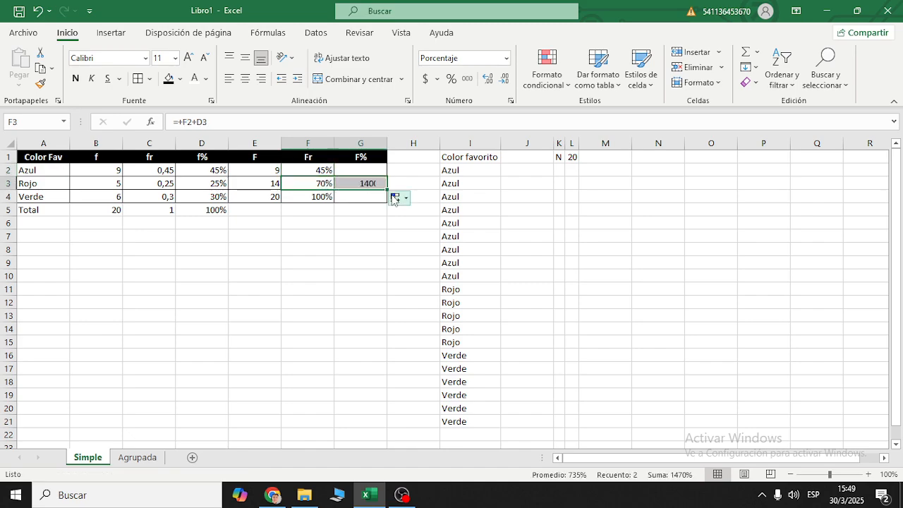
click(382, 185)
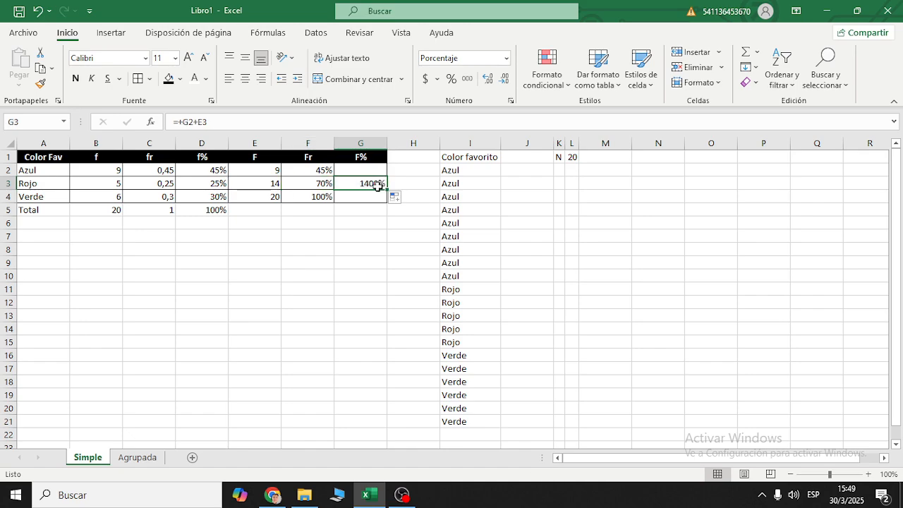
click(507, 59)
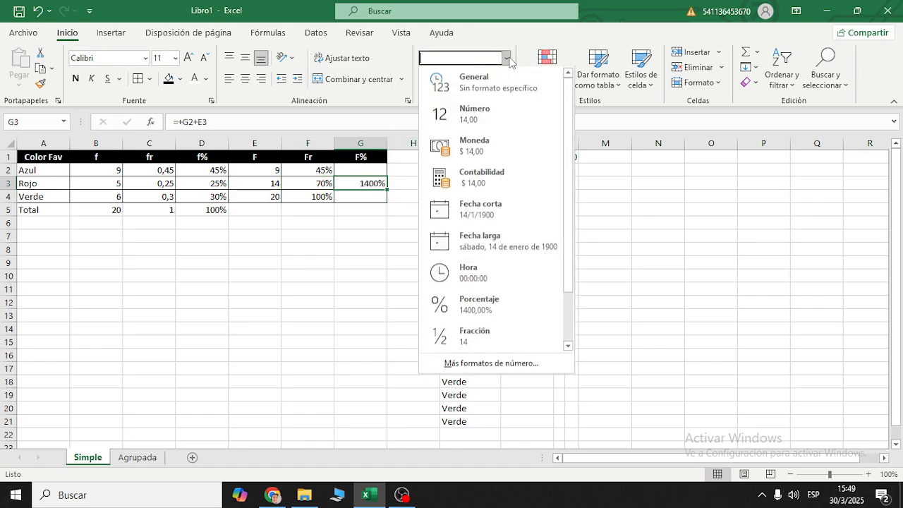
click(491, 82)
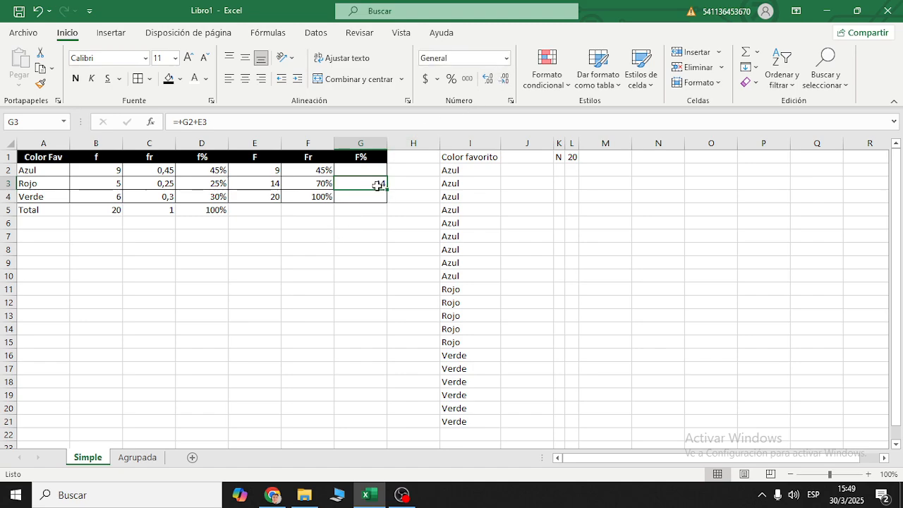
key(ctrl+z)
key(ctrl+z)
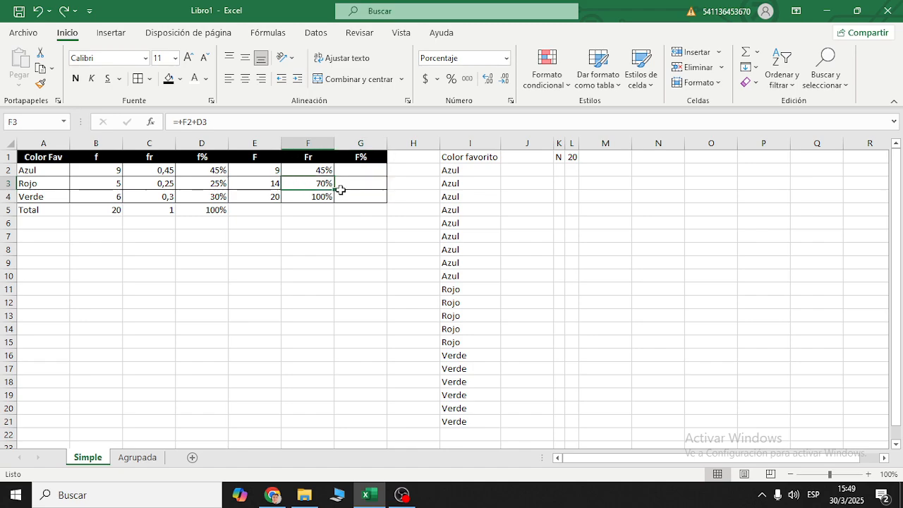
drag(245, 121, 170, 122)
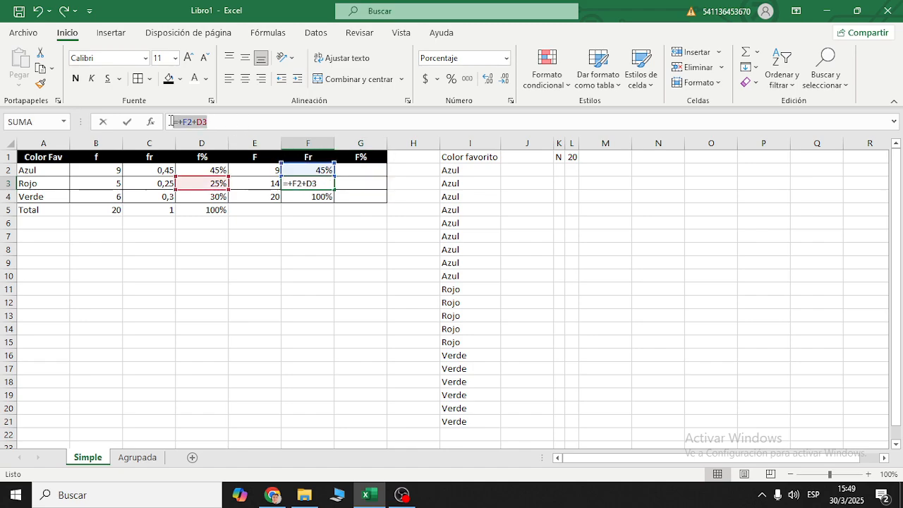
text(=)
click(317, 170)
key(Escape)
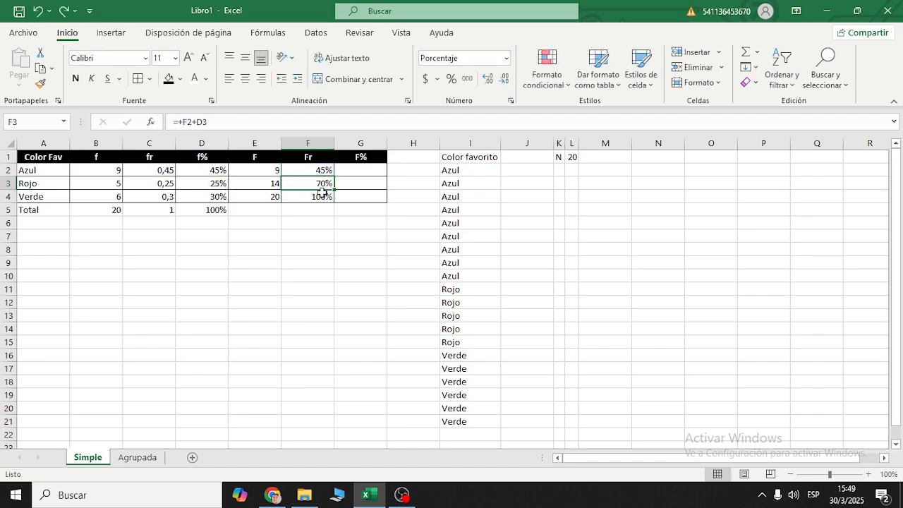
- Clear the contents of the Fr column in F2:F5
drag(326, 171, 323, 204)
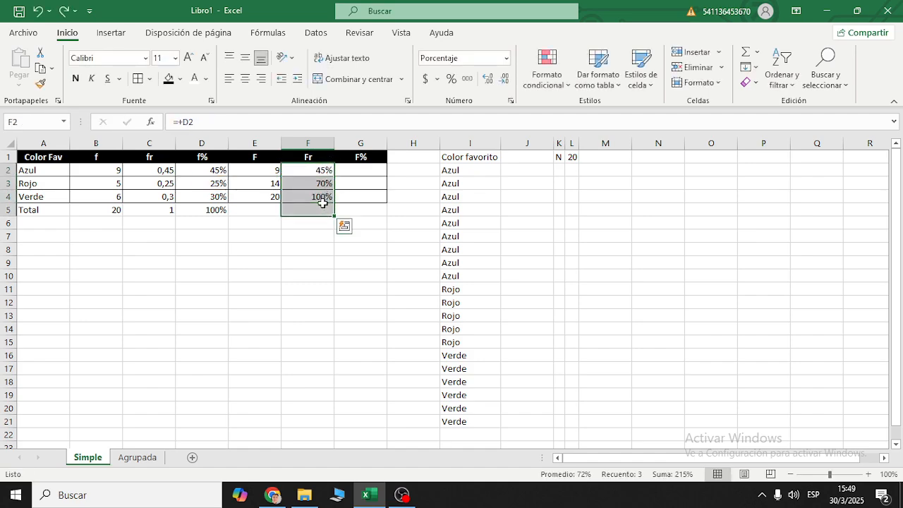
key(Delete)
click(326, 156)
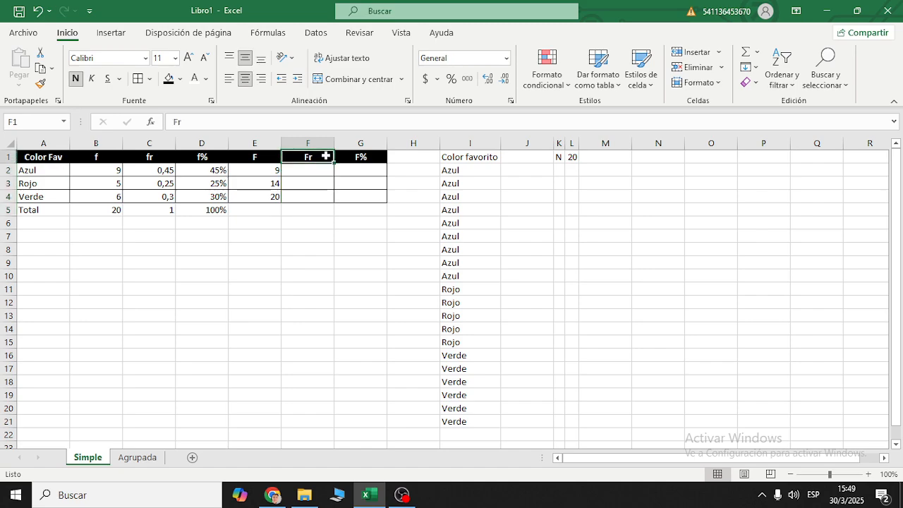
click(318, 179)
click(322, 169)
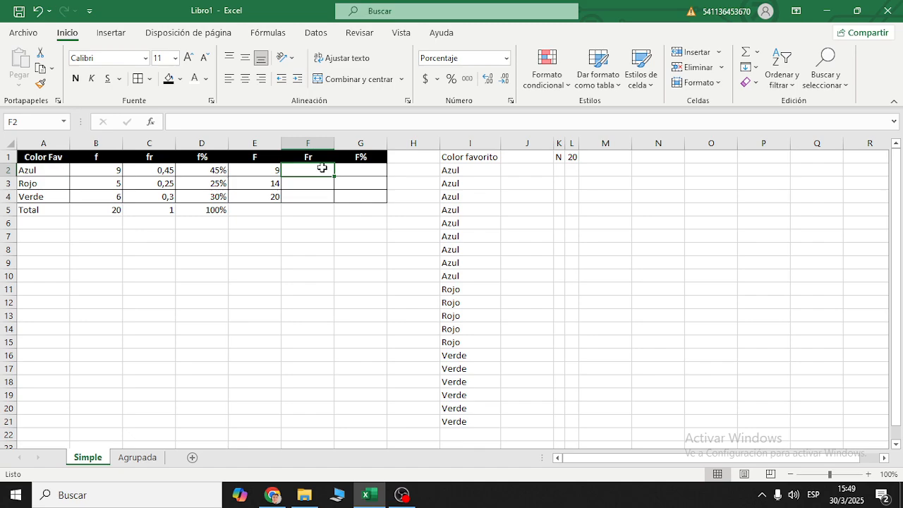
text(+)
key(Escape)
click(309, 155)
click(180, 121)
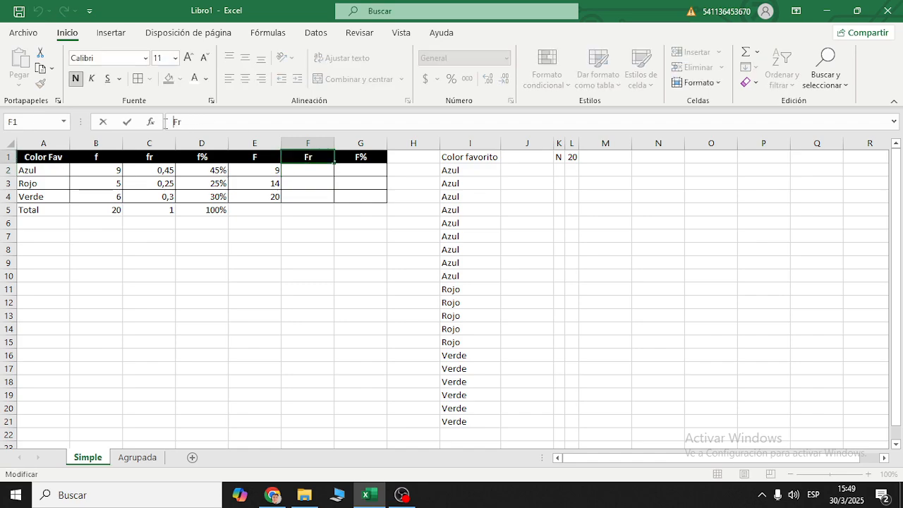
drag(175, 123, 178, 123)
key(Escape)
- Enter the formula +C2 in F2 so that Fr starts from the first relative frequency
click(332, 172)
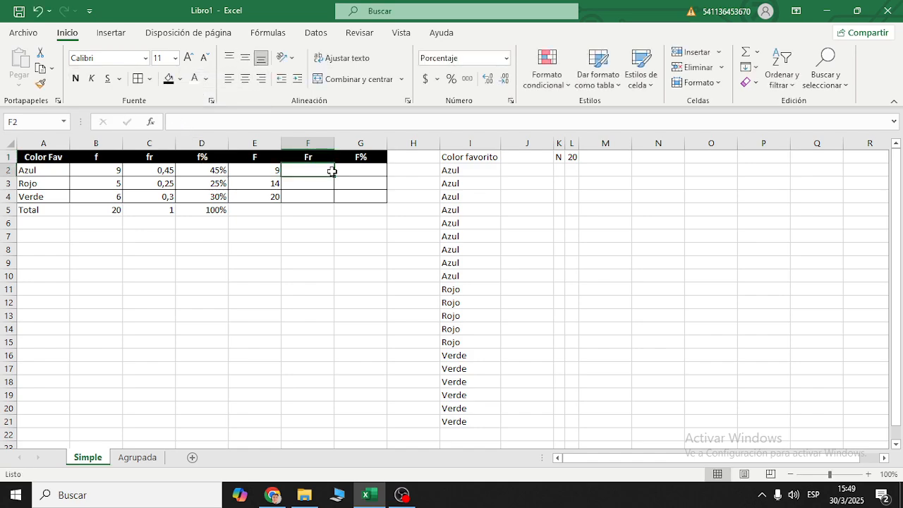
text(+)
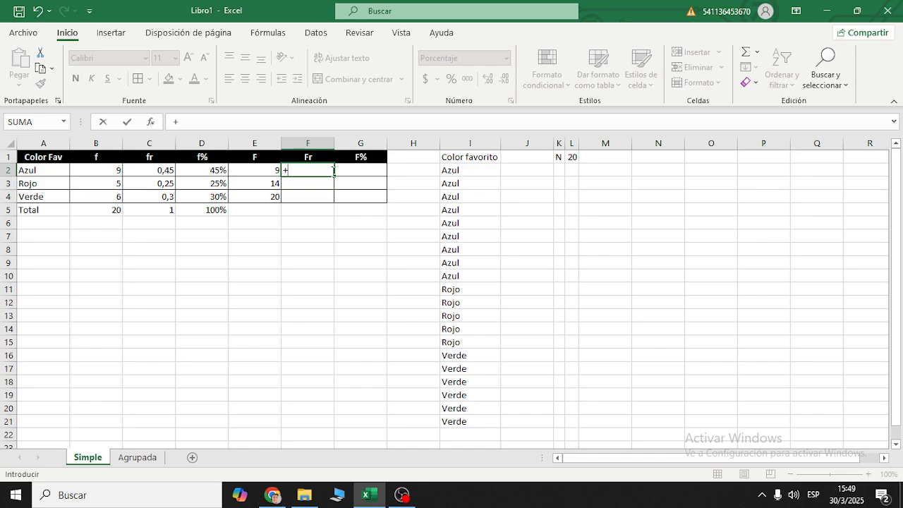
key(Left)
key(Left)
key(Left)
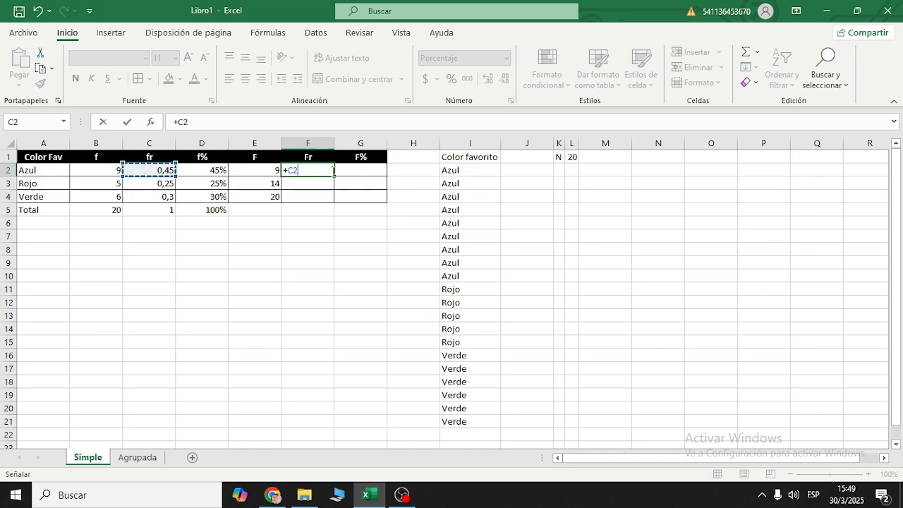
key(Return)
click(332, 170)
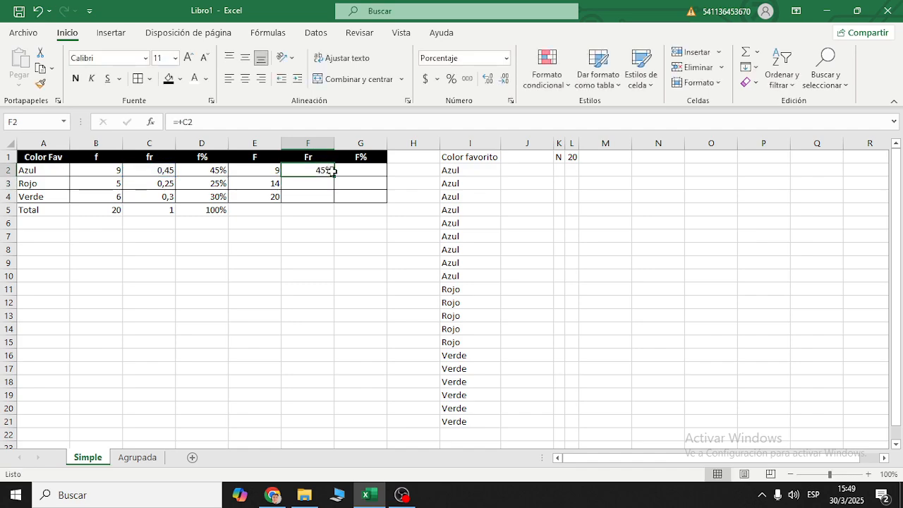
- Set the number format of the Fr cells F2:F4 to General
click(307, 143)
click(329, 170)
drag(298, 173, 298, 196)
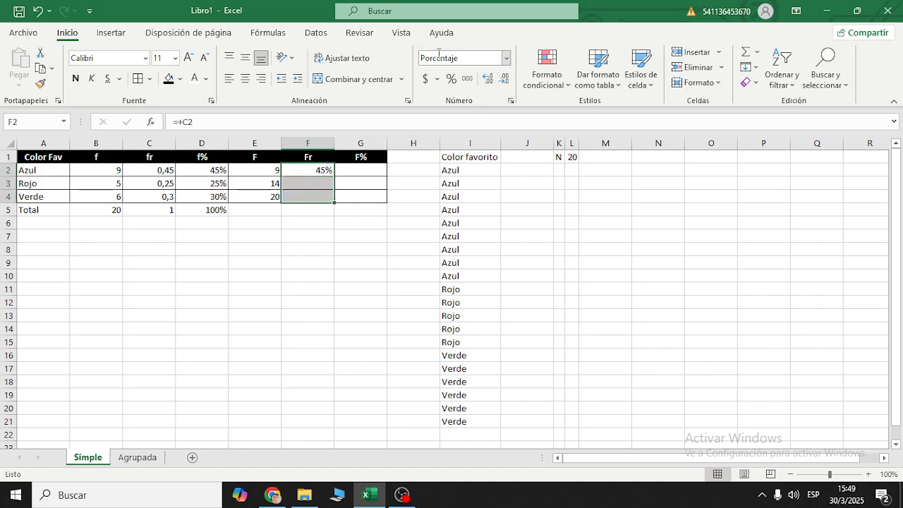
click(507, 58)
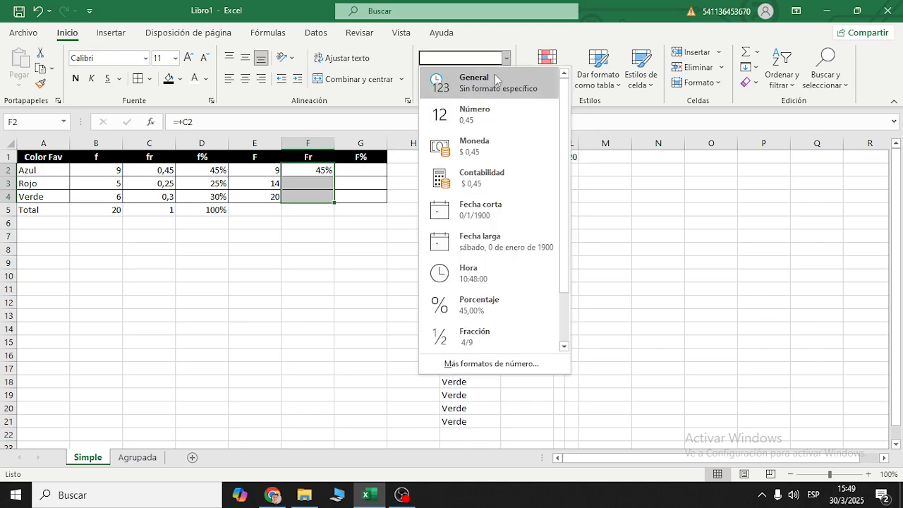
click(487, 83)
click(364, 171)
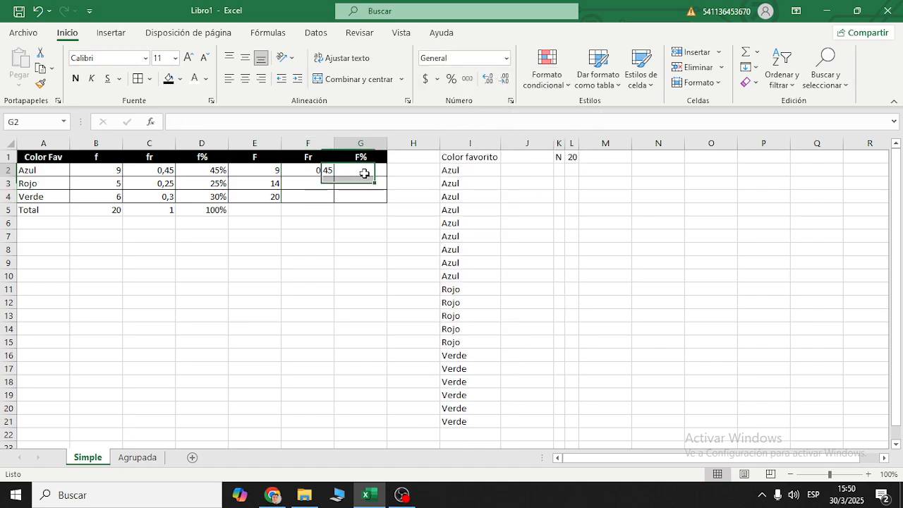
drag(310, 171, 310, 198)
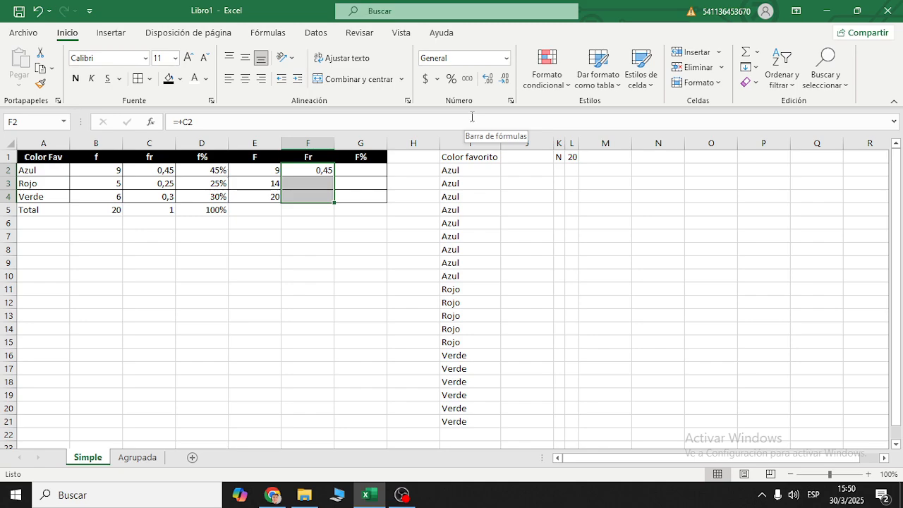
- Enter the sample date 10/05/2024 in the empty cell N4
click(667, 191)
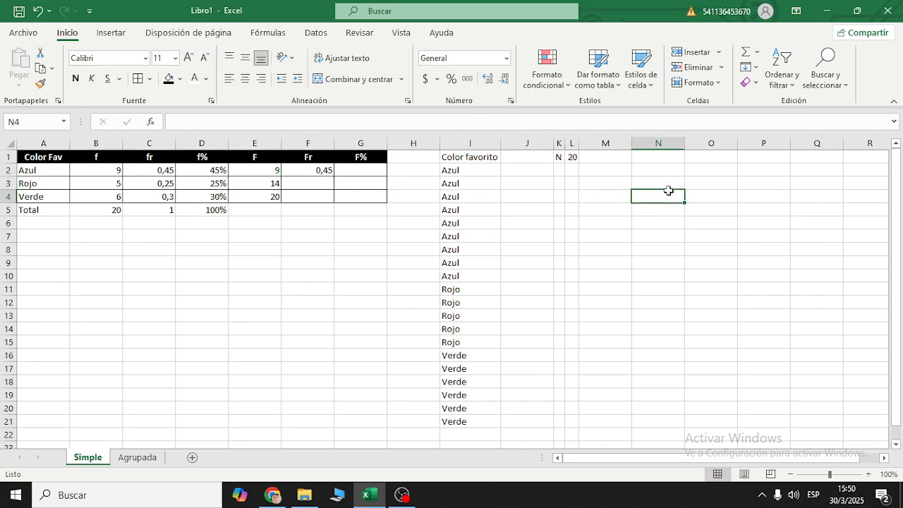
text(10/05/)
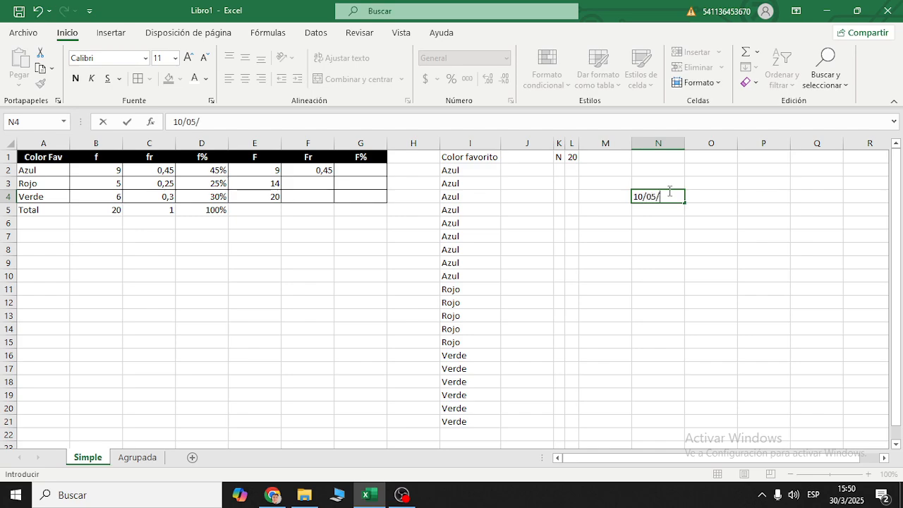
text(2024)
key(Return)
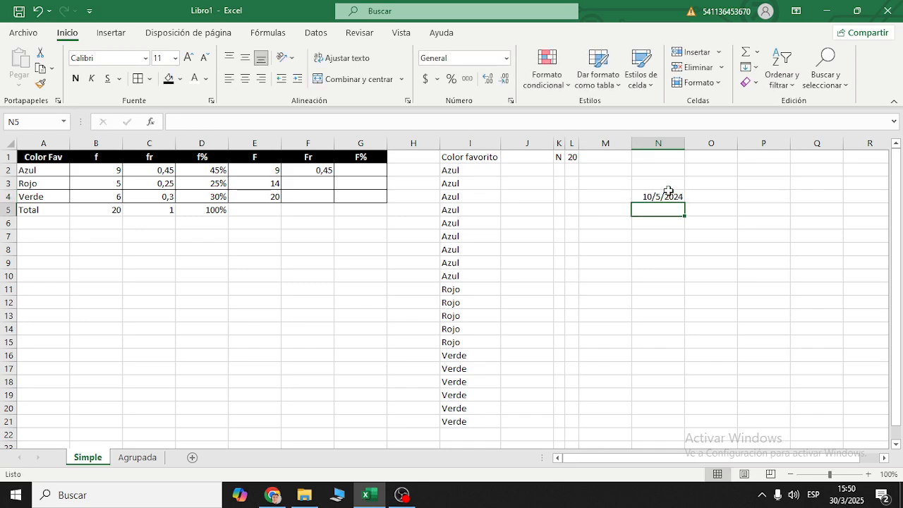
- Change the number format of the date in N4 to long date (Fecha larga)
click(667, 191)
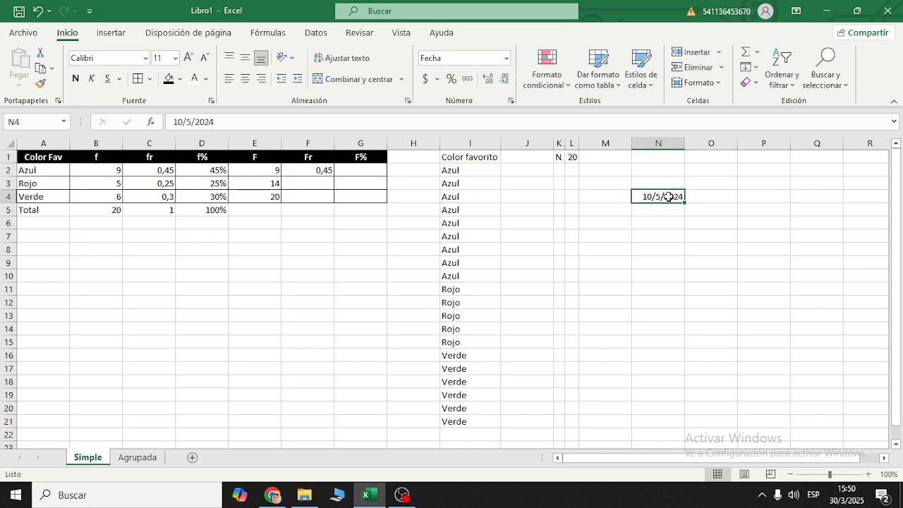
click(460, 58)
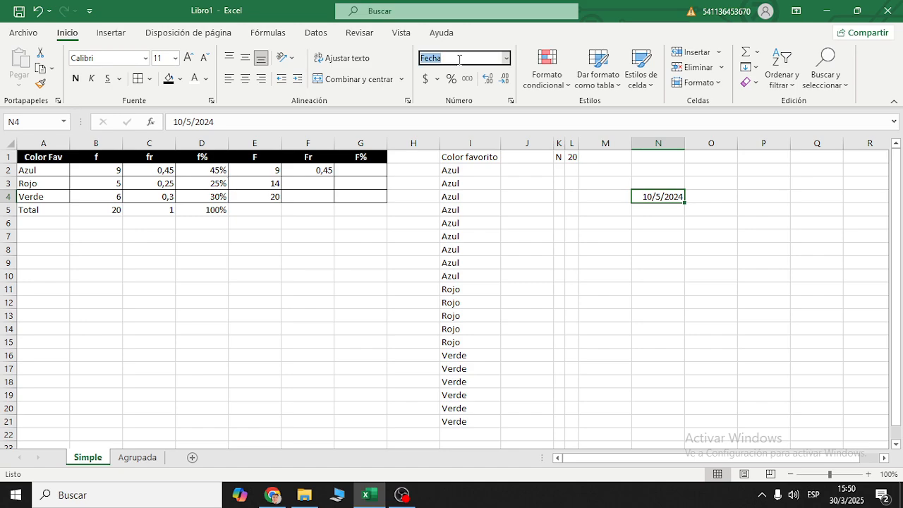
click(506, 57)
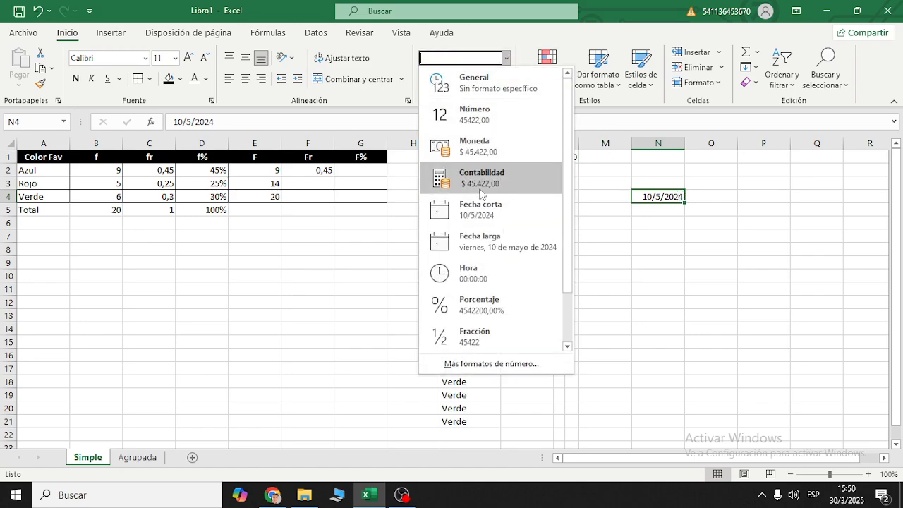
click(501, 246)
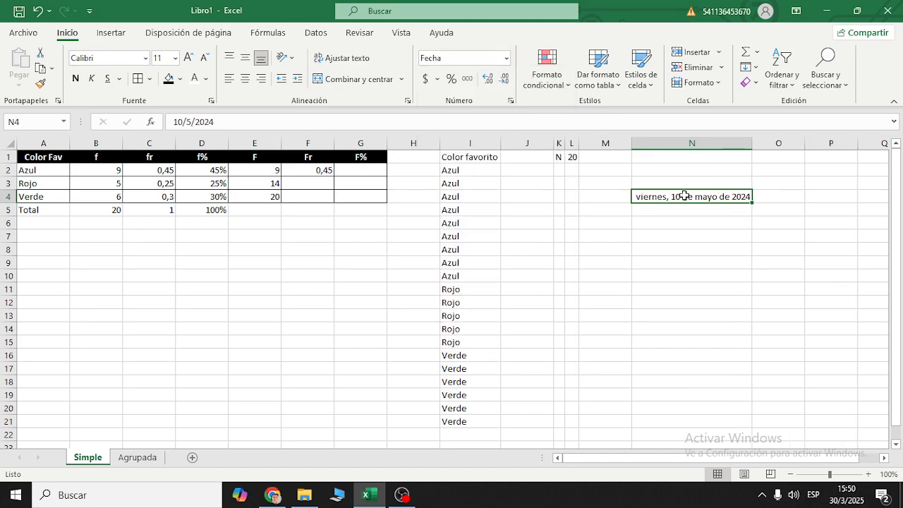
- Set the number format of the date in N4 to General and delete the sample date from the cell
key(ctrl+z)
click(801, 234)
key(ctrl+y)
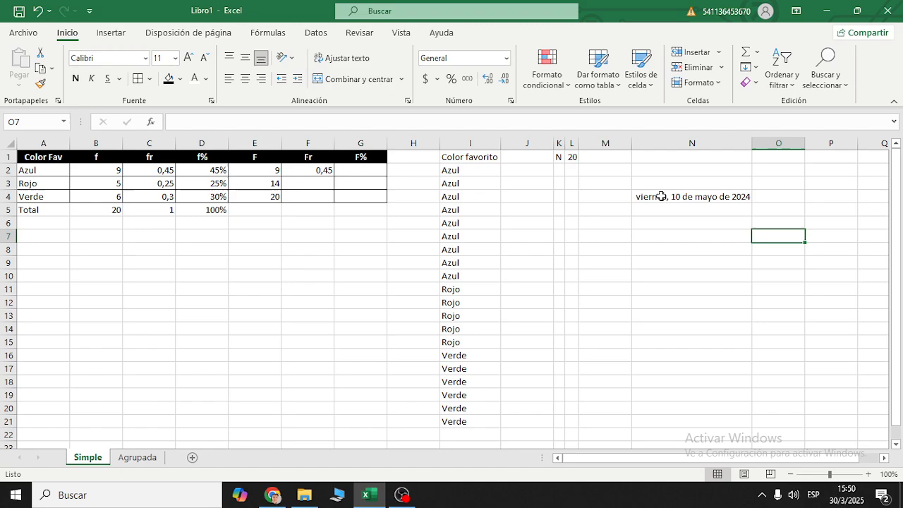
click(688, 198)
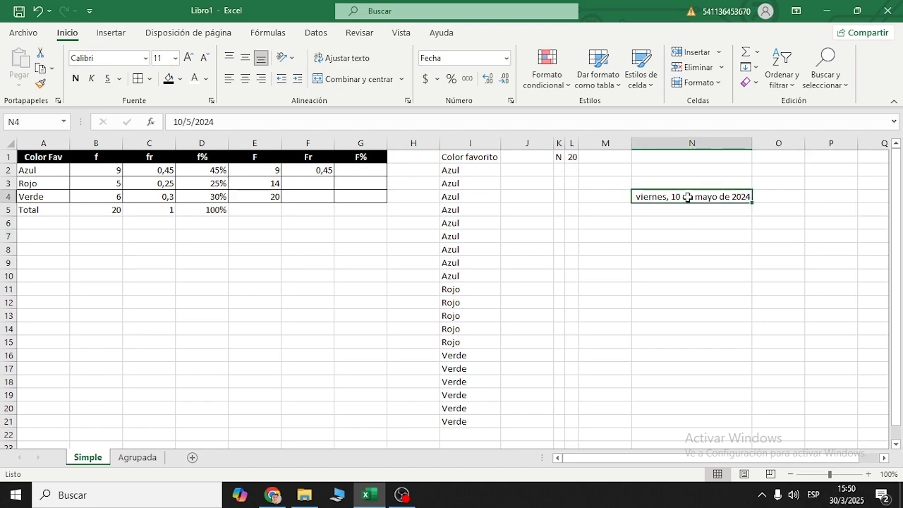
click(505, 58)
click(502, 74)
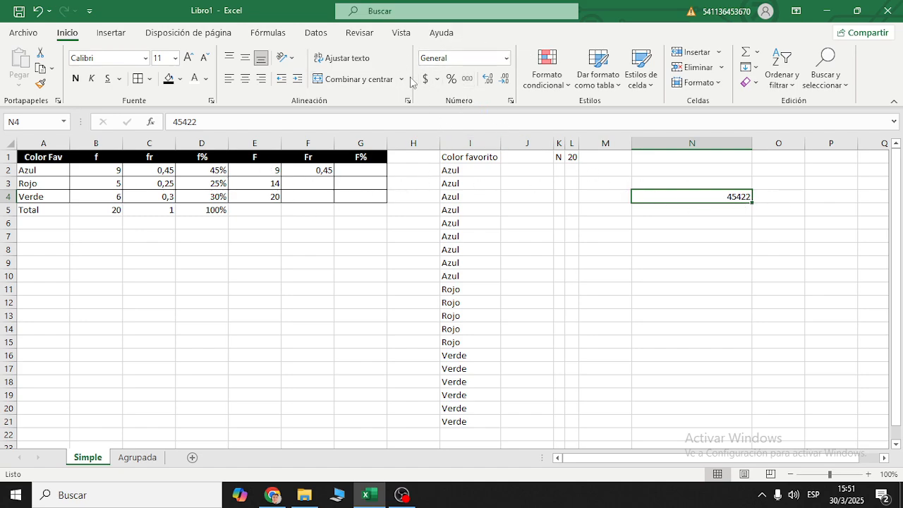
key(Delete)
- Enter the formula +F2/C3 in F3, the Fr cell for Rojo
click(305, 174)
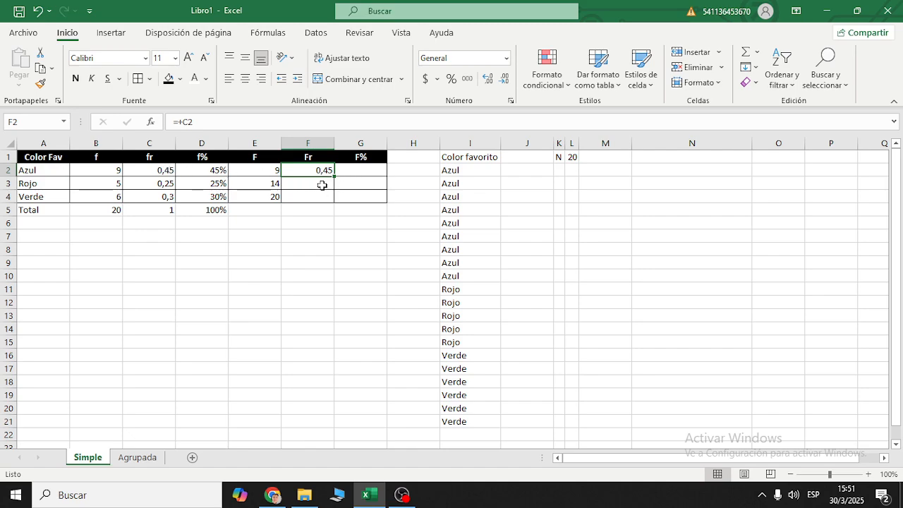
click(322, 185)
text(+)
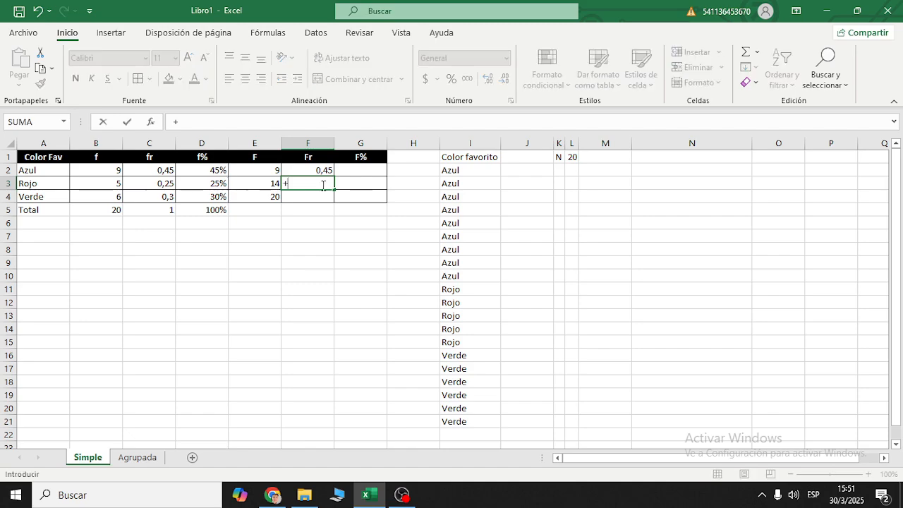
key(Up)
text(/)
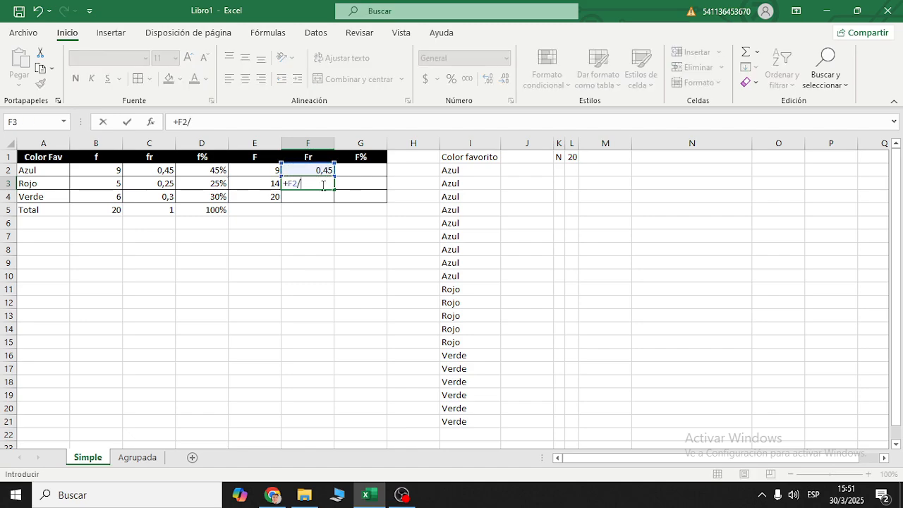
click(155, 183)
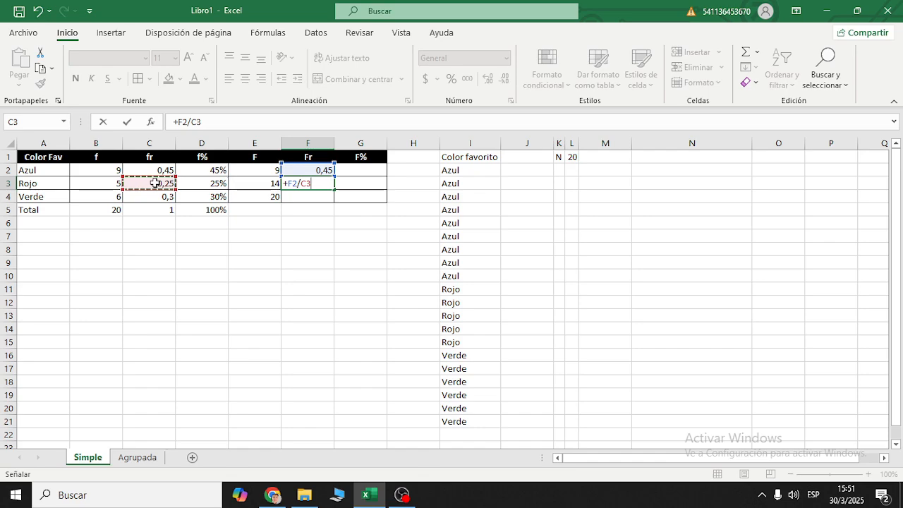
key(Return)
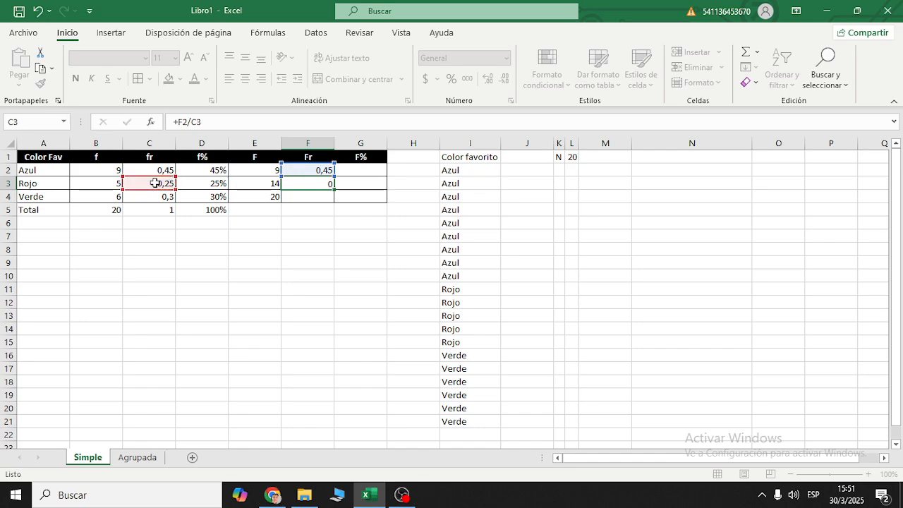
- Correct the formula in F3 to =+F2+C3 by replacing the division with an addition
double_click(315, 182)
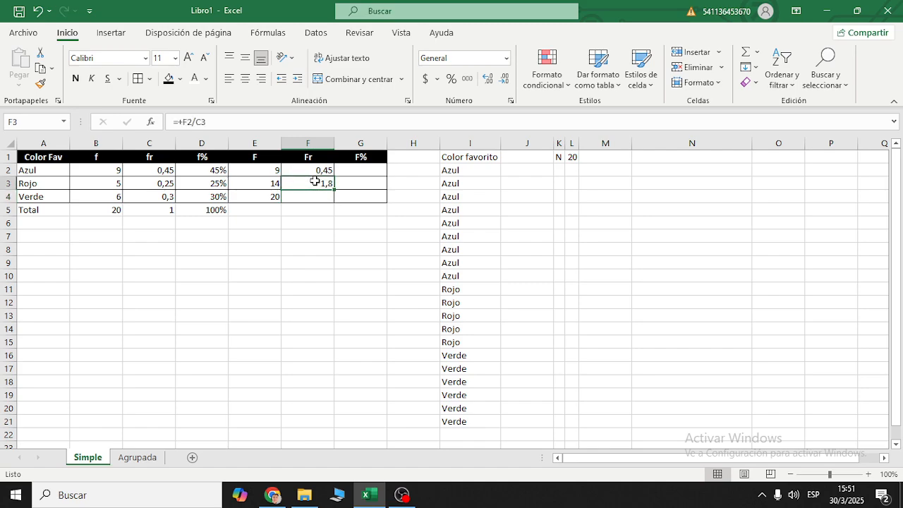
key(BackSpace)
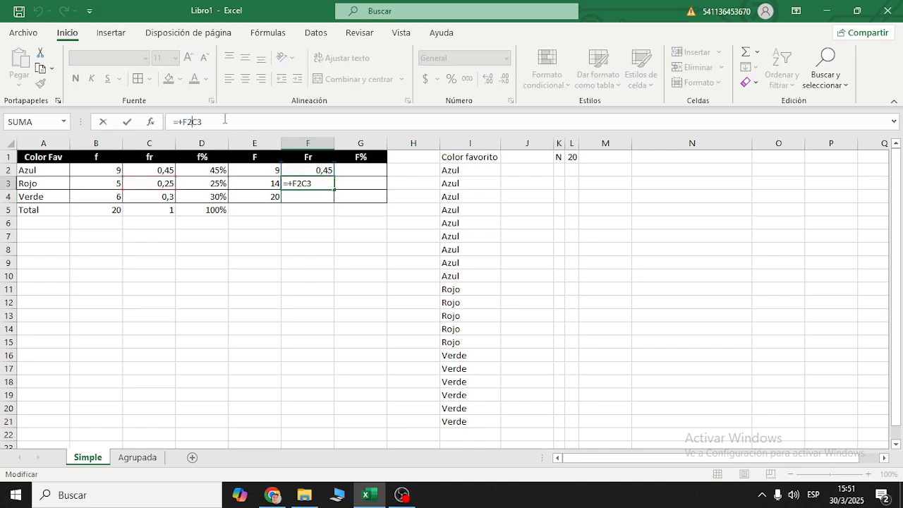
text(+)
key(Return)
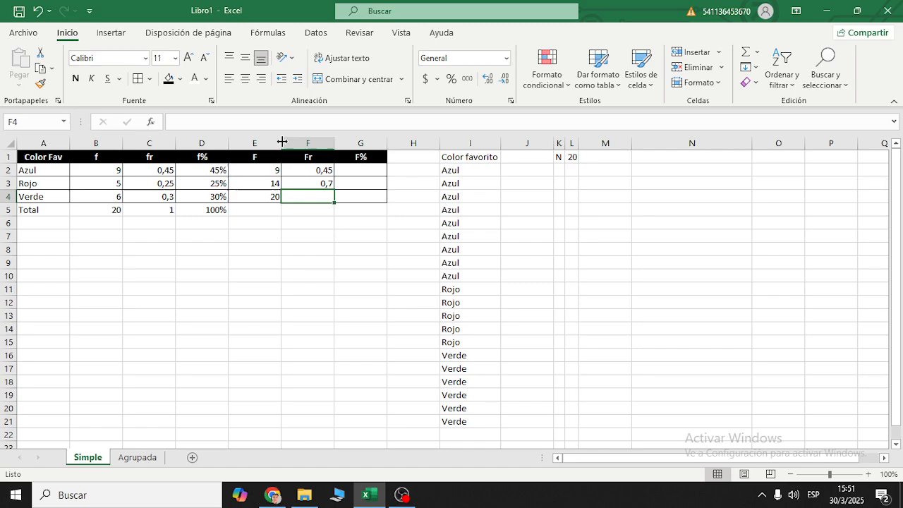
- Fill the cumulative formula from F3 down to F4 and compare F4 with the fr total in C5
drag(302, 171, 331, 201)
click(311, 182)
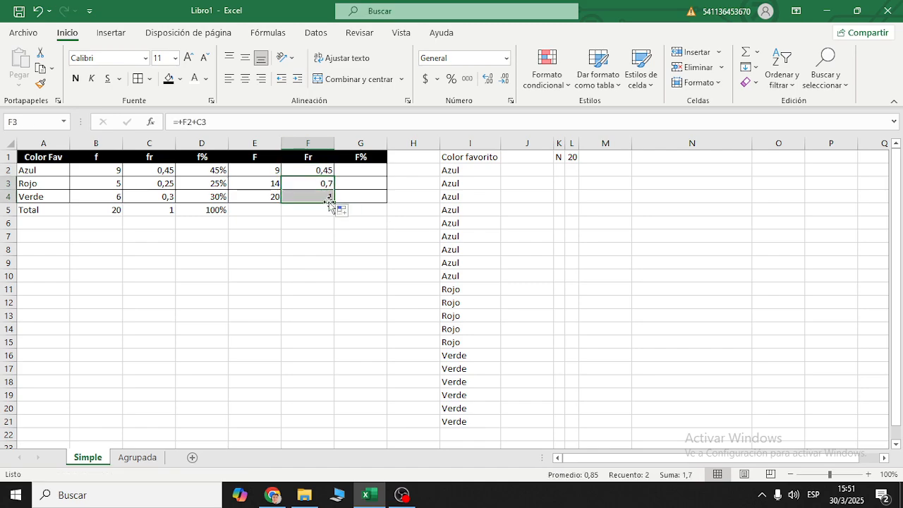
click(329, 200)
click(169, 210)
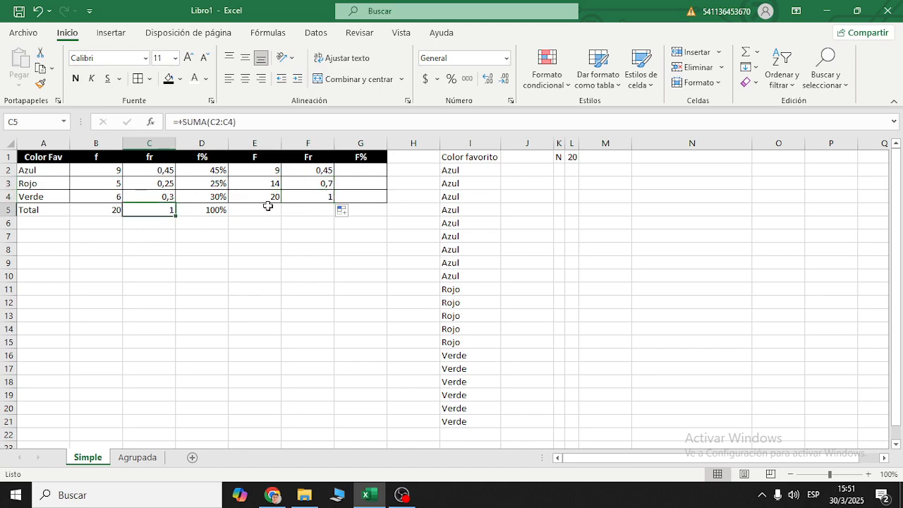
click(296, 197)
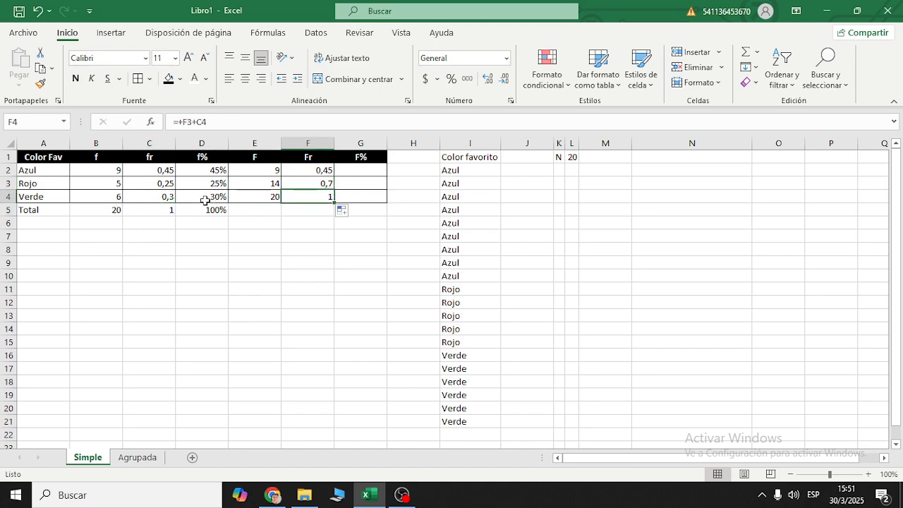
click(167, 209)
click(298, 197)
click(154, 211)
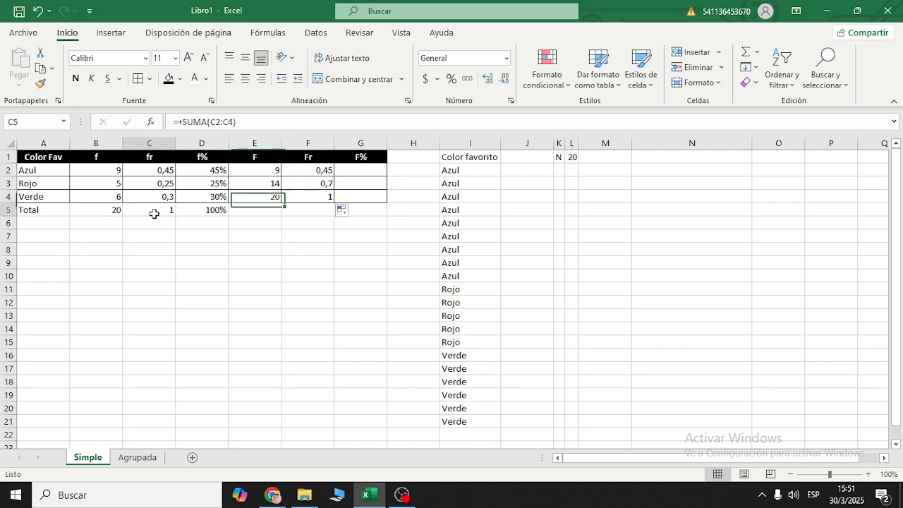
- Copy the Fr formulas in F2 and F3 across to the F% cells G2 and G3
click(324, 172)
drag(334, 176, 367, 177)
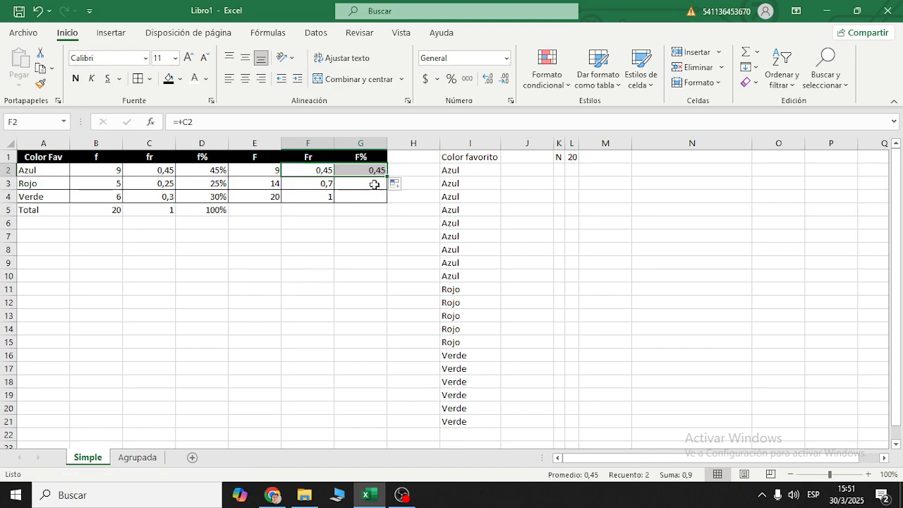
click(364, 185)
click(322, 189)
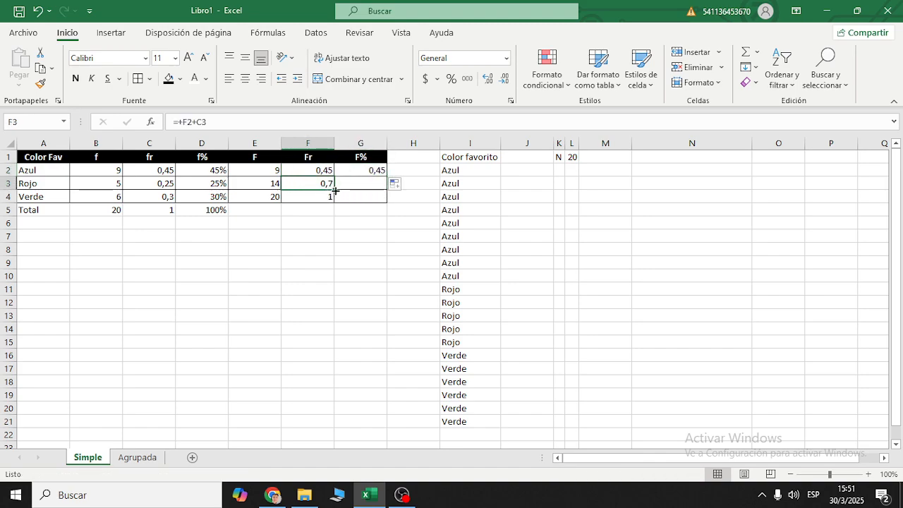
drag(335, 190, 374, 198)
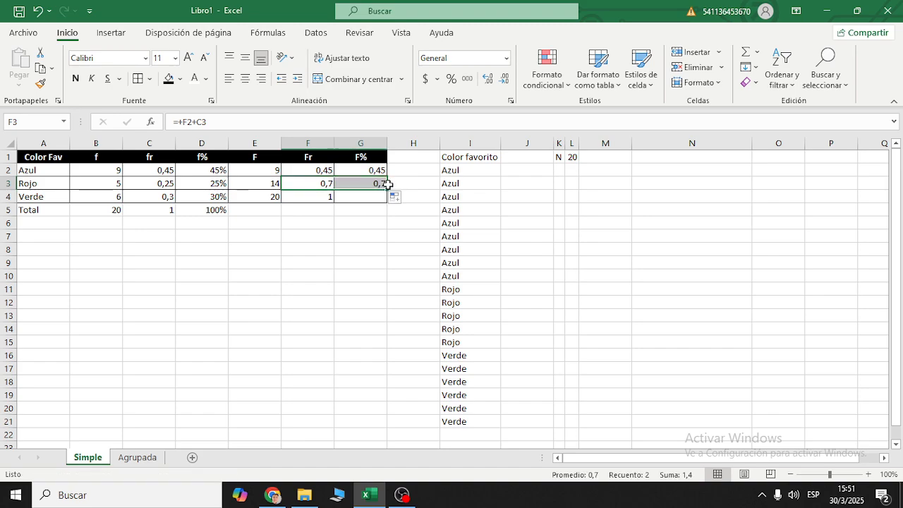
- Compare the cell references in the F3 and G3 formulas and fill G3's formula down to G4
click(381, 184)
click(303, 188)
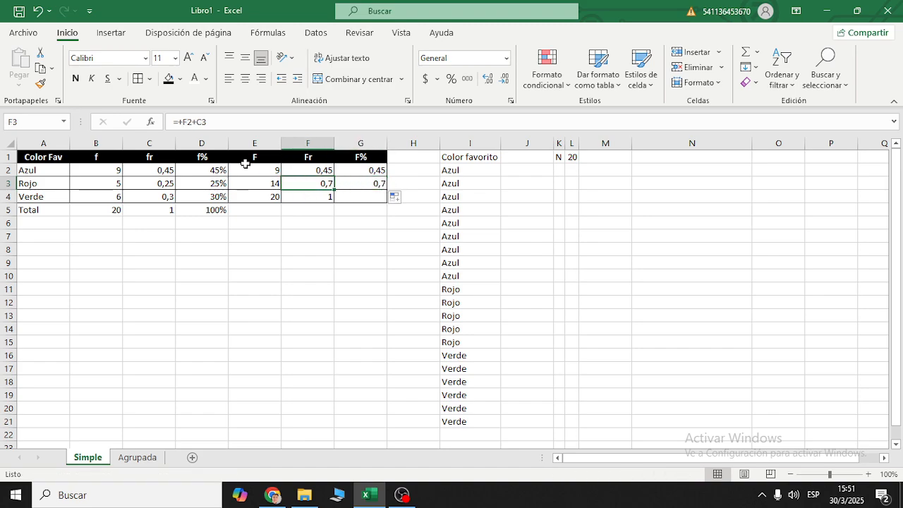
click(188, 124)
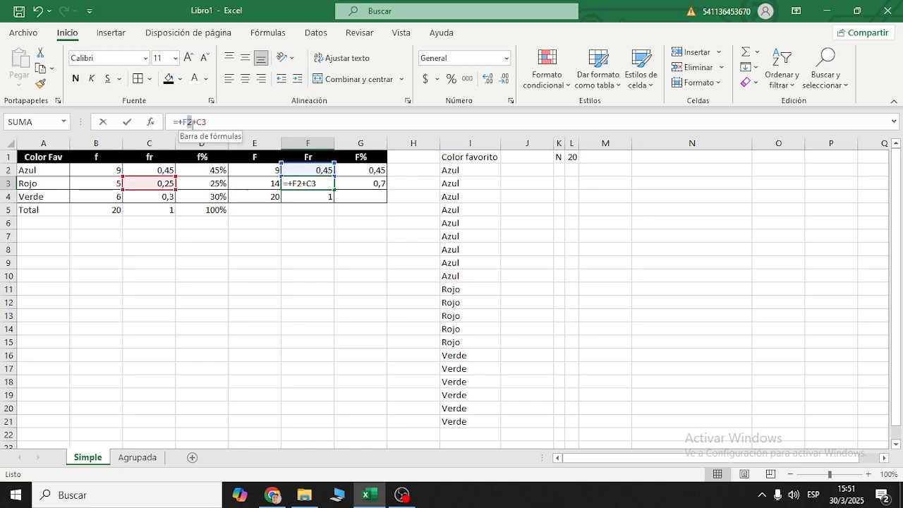
click(369, 187)
click(196, 122)
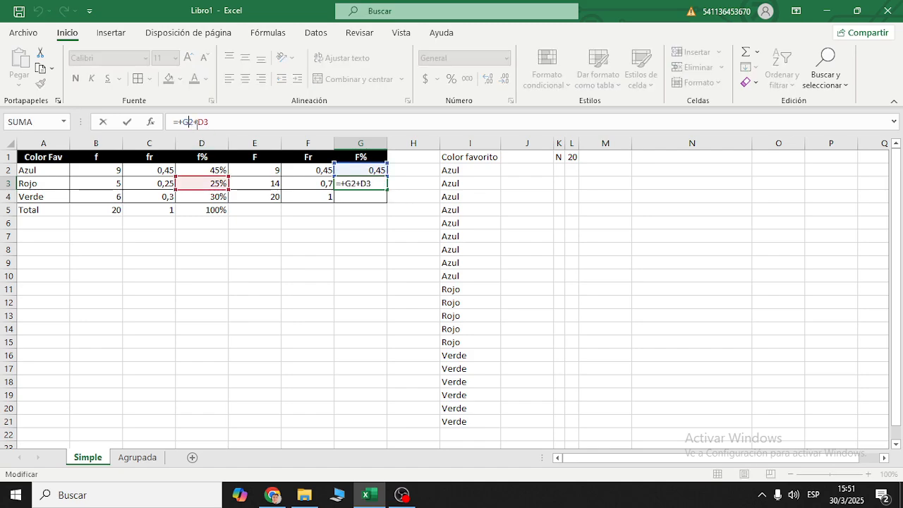
click(377, 187)
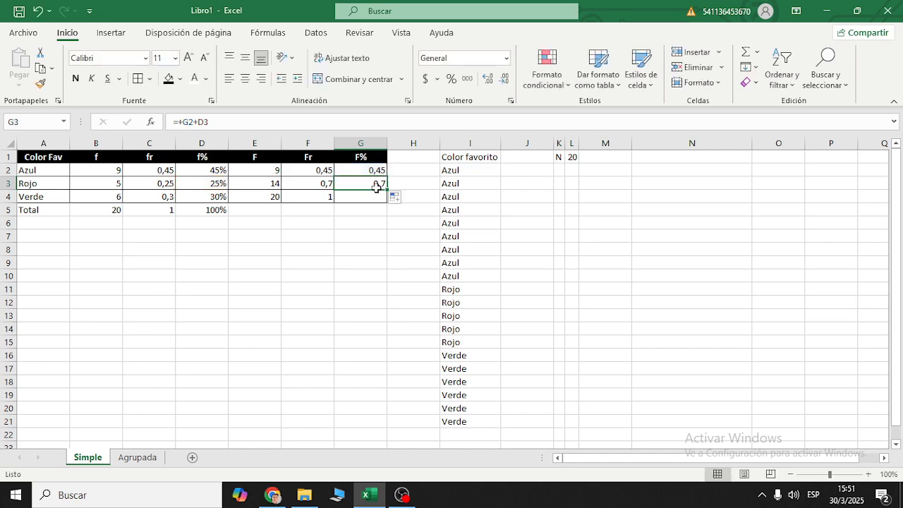
drag(386, 188, 387, 205)
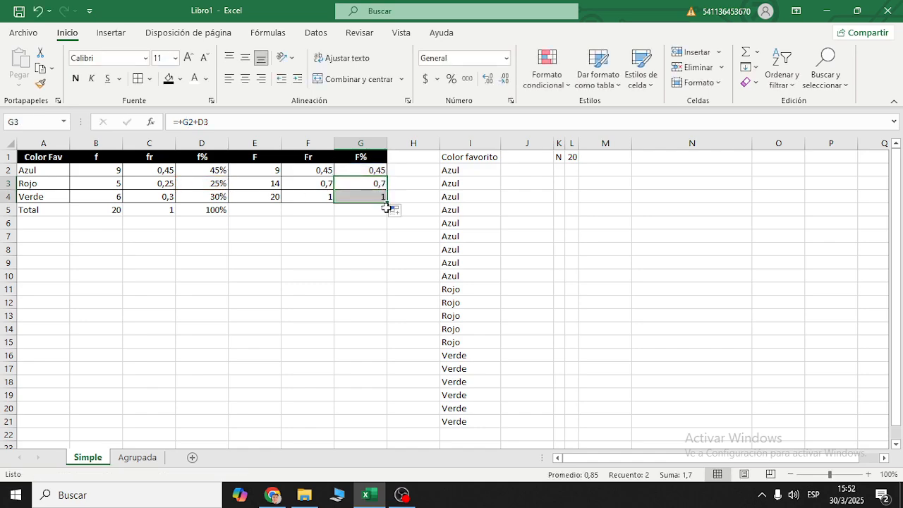
click(369, 198)
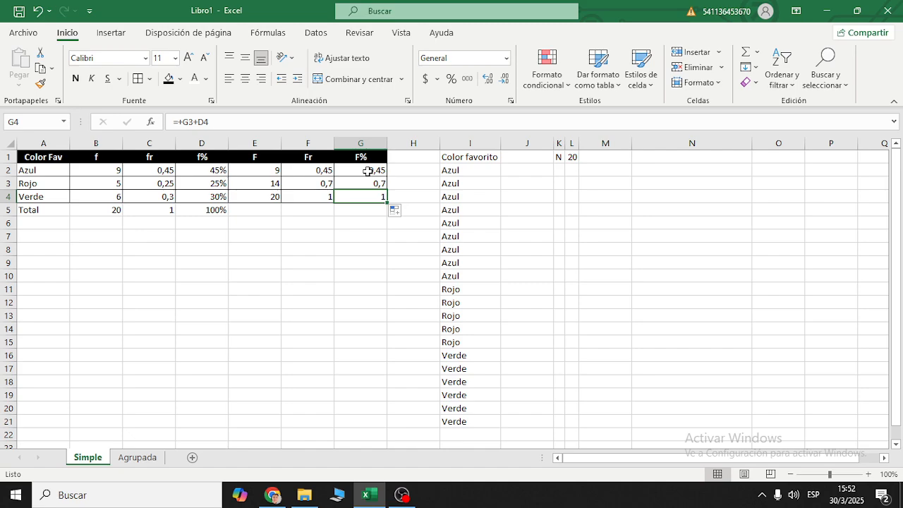
- Examine the formulas in the Fr and F% columns to see which cells each cumulative value references
click(323, 172)
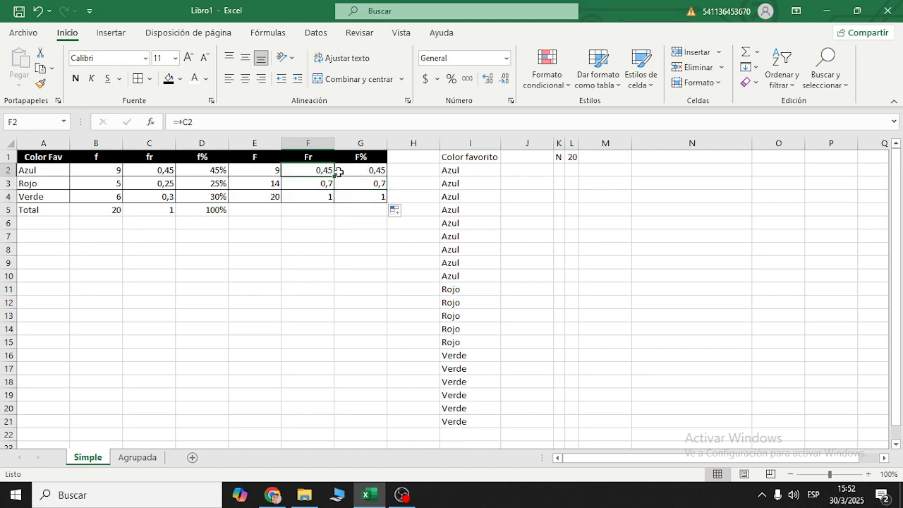
drag(367, 171, 321, 193)
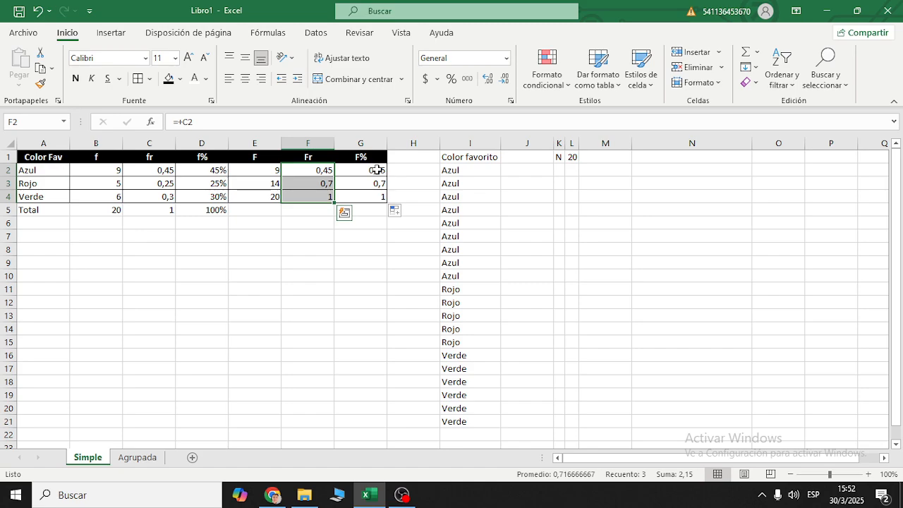
click(377, 170)
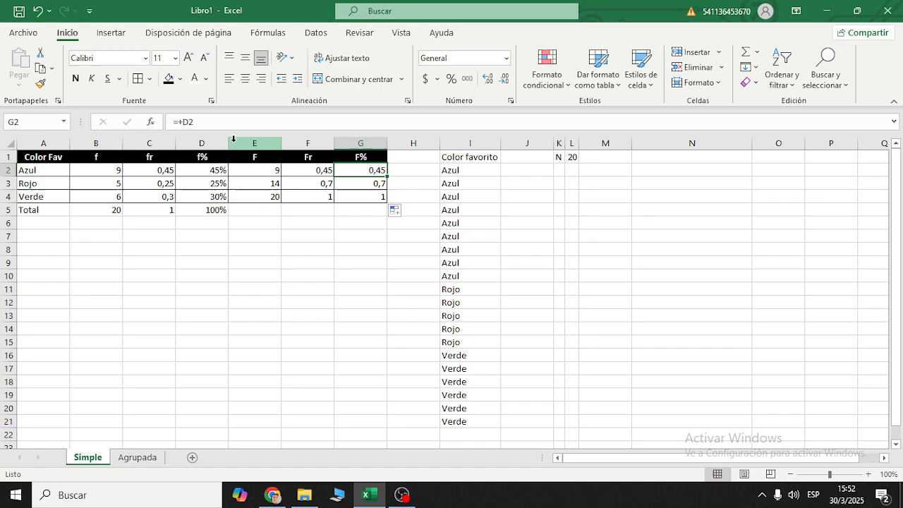
click(351, 183)
double_click(187, 121)
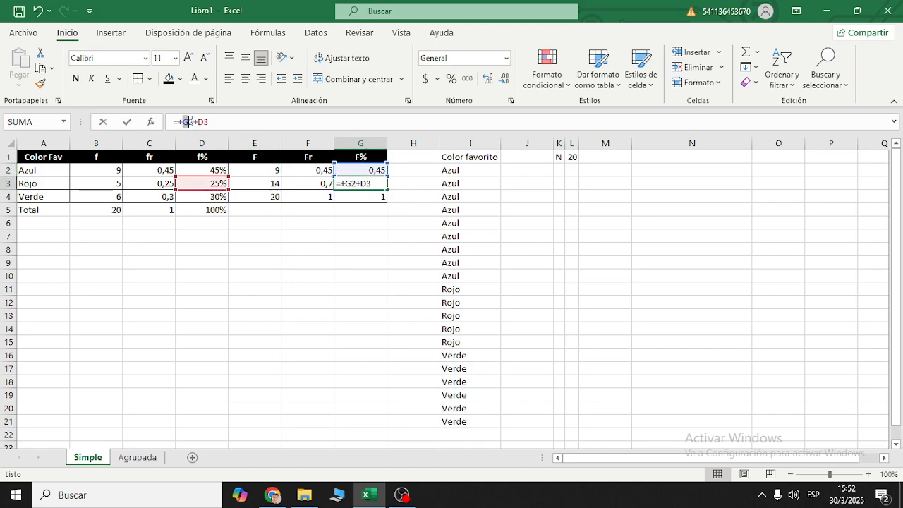
double_click(203, 122)
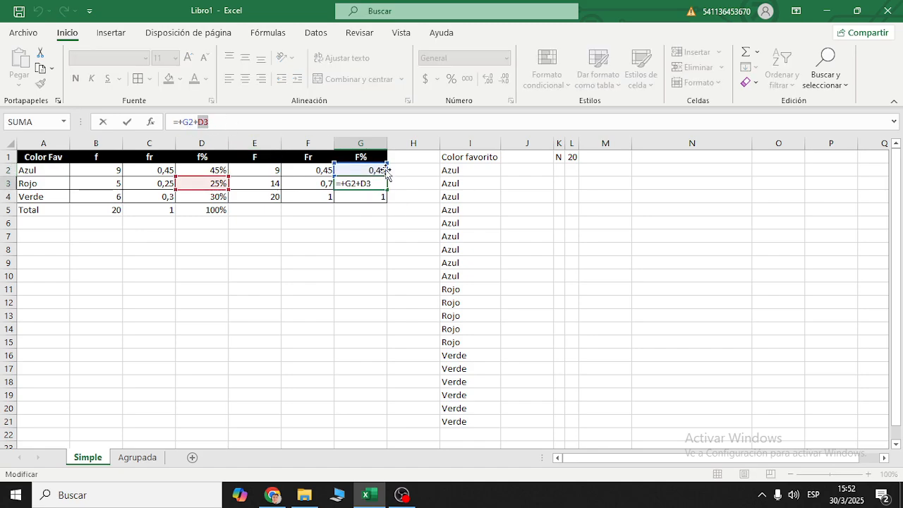
key(Escape)
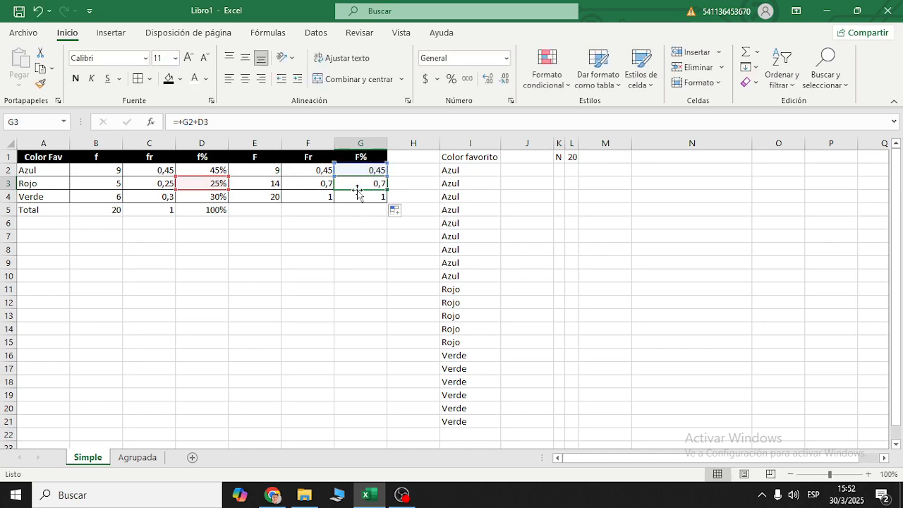
click(316, 187)
click(187, 128)
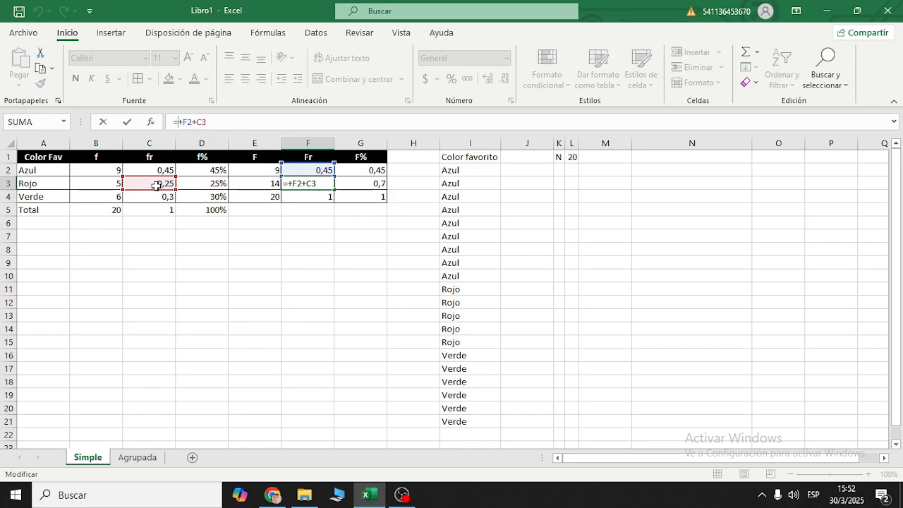
key(Escape)
- Format the F% values in G2:G4 as percentages
drag(379, 171, 379, 202)
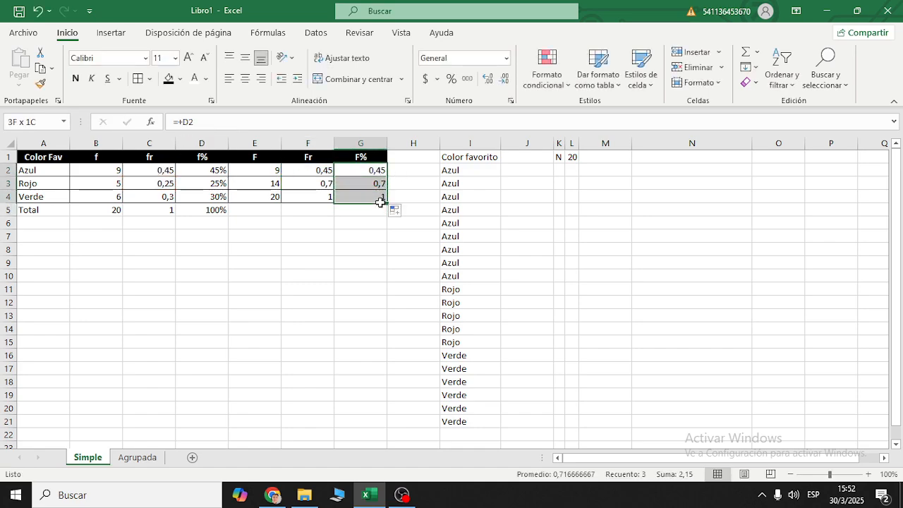
click(450, 78)
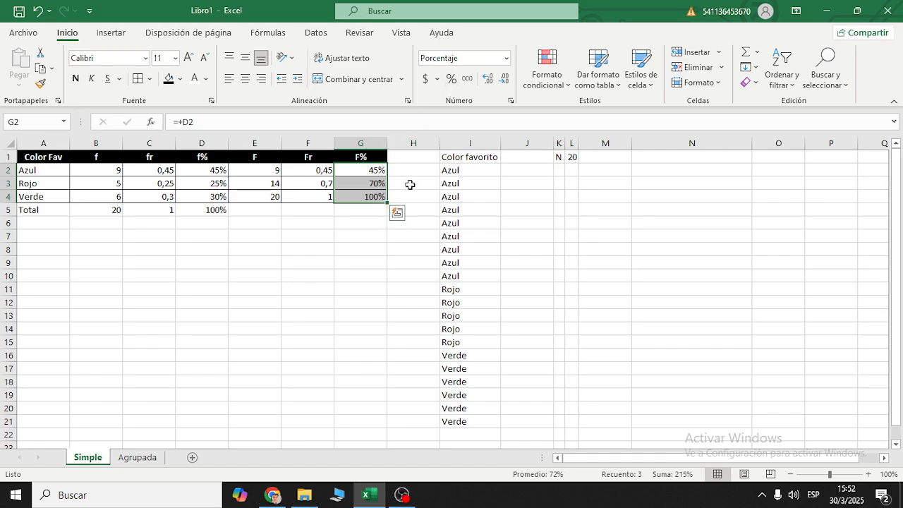
click(378, 211)
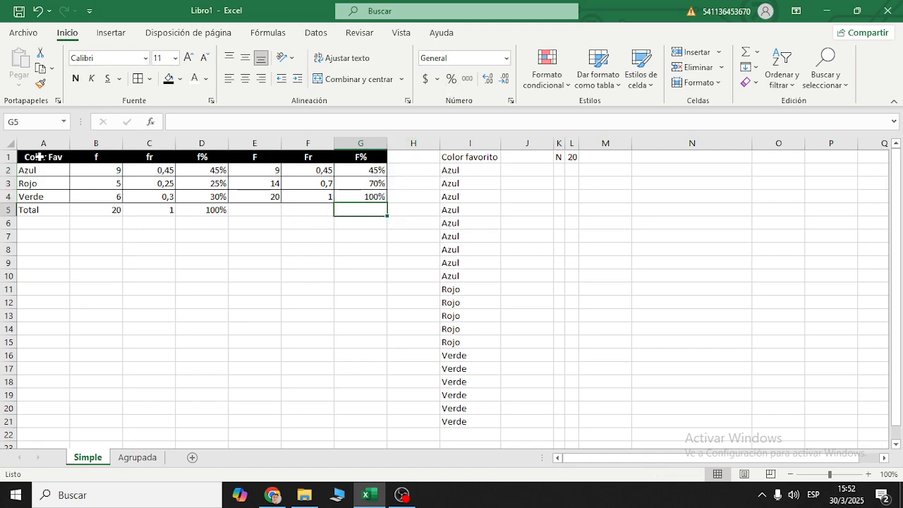
drag(40, 161, 343, 214)
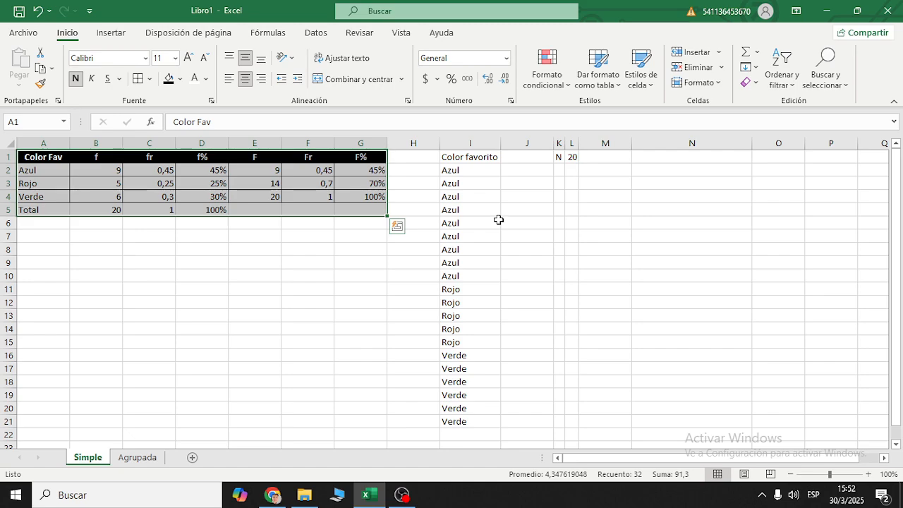
click(382, 236)
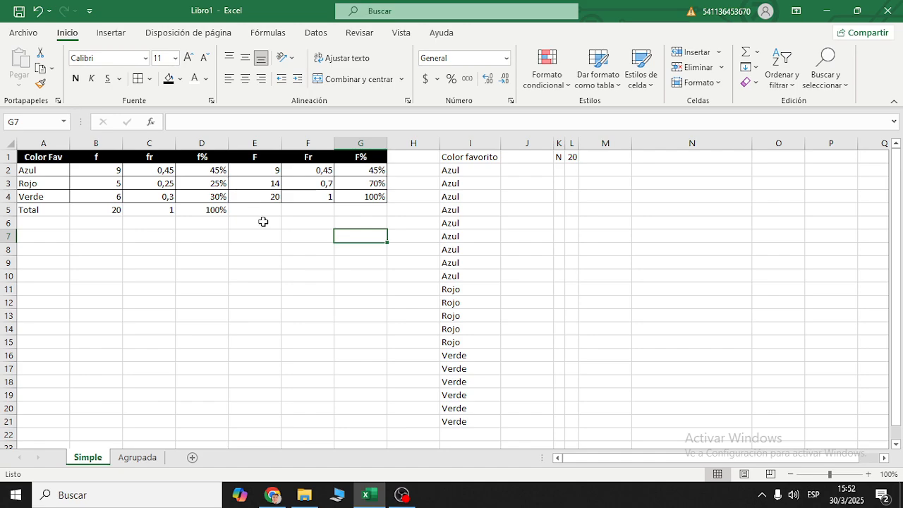
click(402, 496)
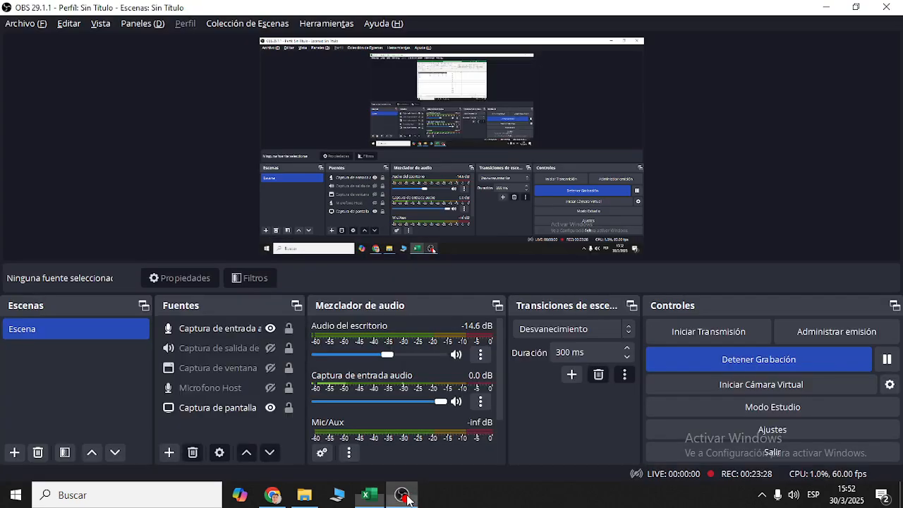